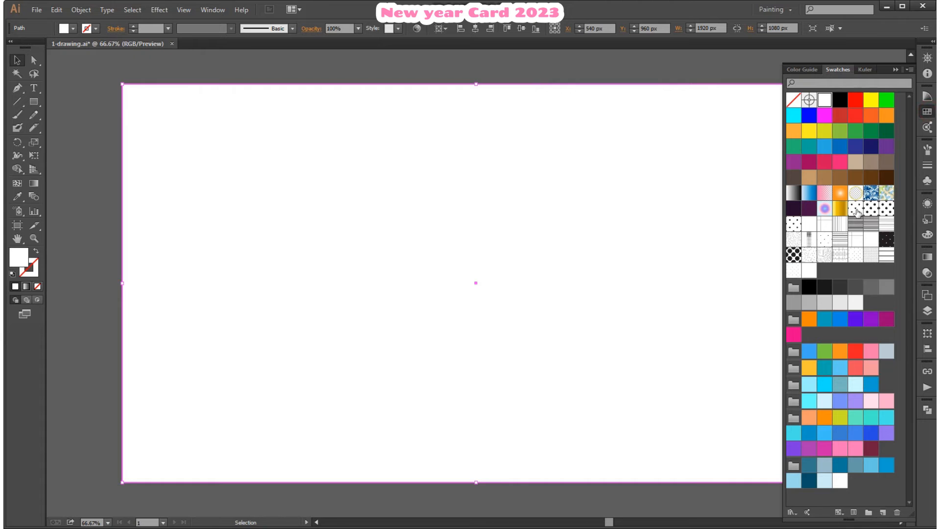
Step: Fill the background rectangle with a white-to-black linear gradient and change its black end stop to light grey
left_click(805, 200)
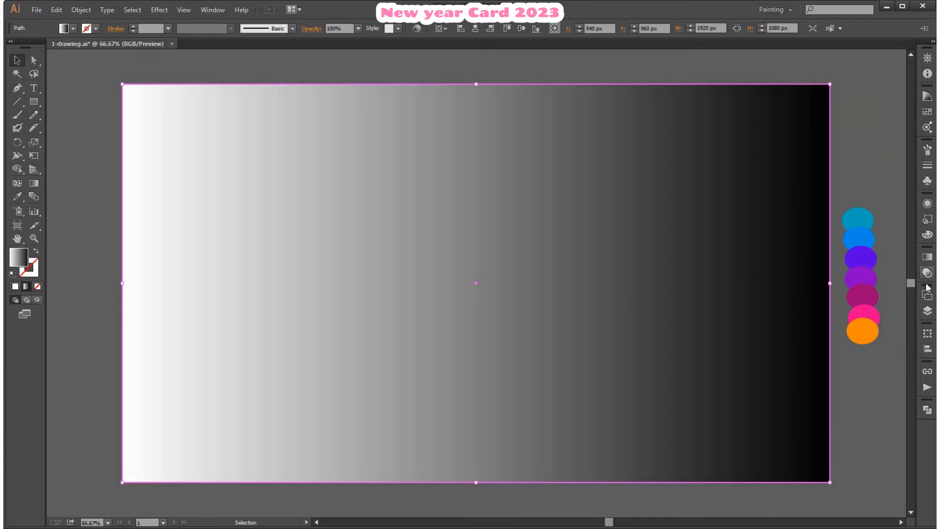
left_click(927, 256)
double_click(895, 334)
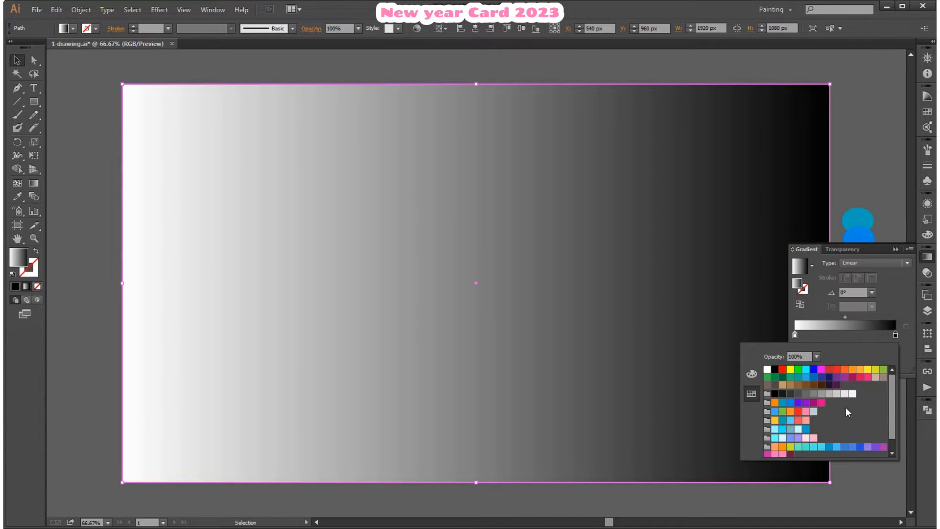
left_click(836, 393)
Step: Set the background's linear gradient angle to 90° so light grey runs from the upper edge to white at the lower edge
left_click(870, 264)
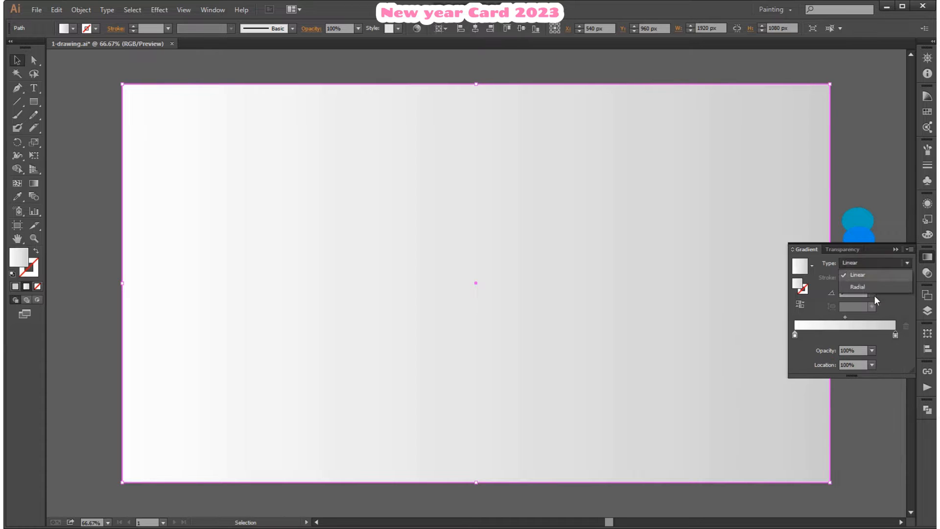
left_click(873, 294)
left_click(871, 293)
left_click(880, 352)
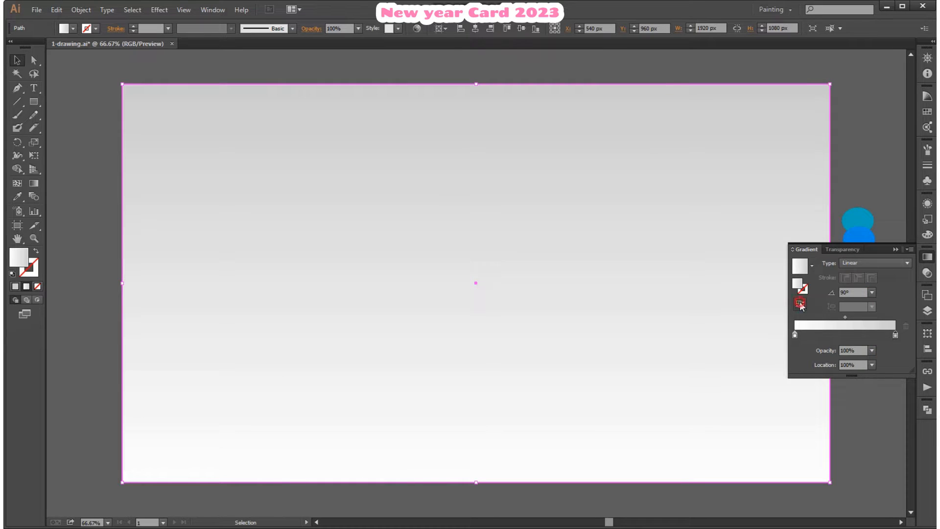
left_click(800, 304)
left_click(800, 304)
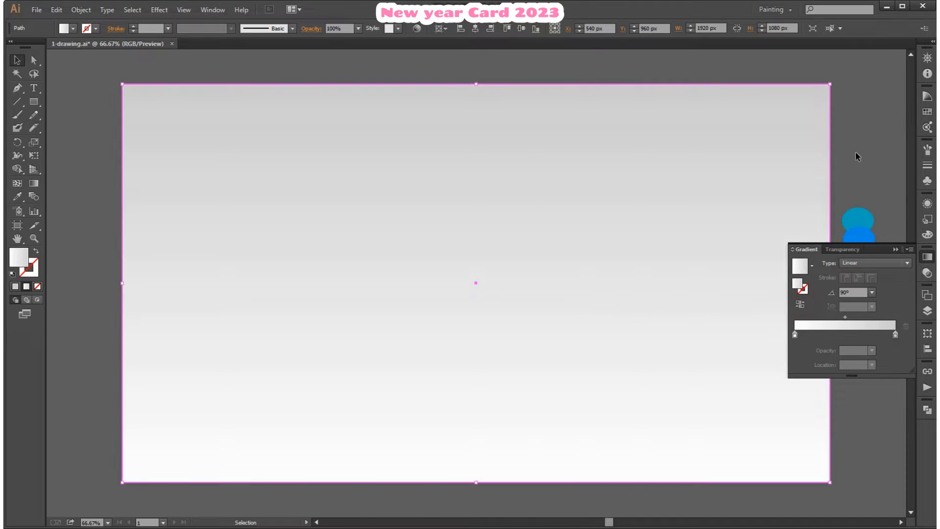
left_click(857, 156)
Step: Lock the background path inside Layer 4
left_click(927, 311)
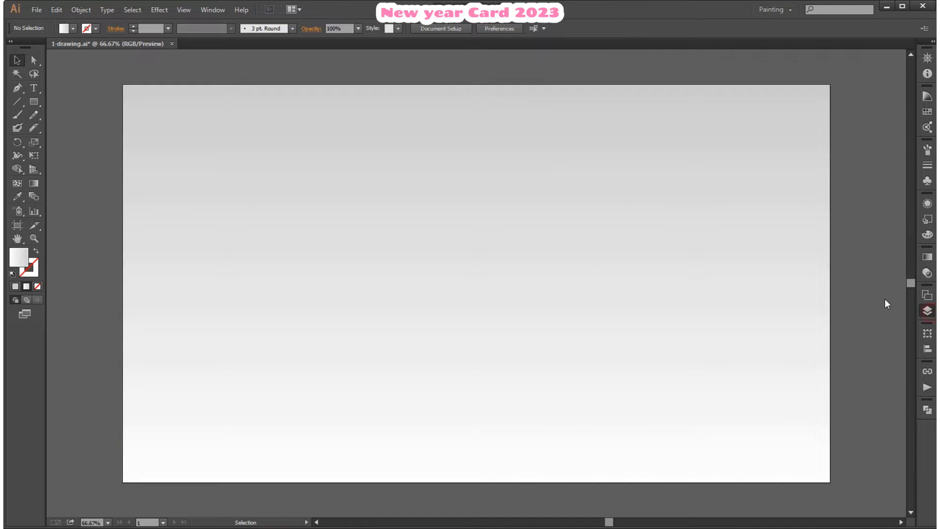
left_click(927, 310)
left_click(589, 99)
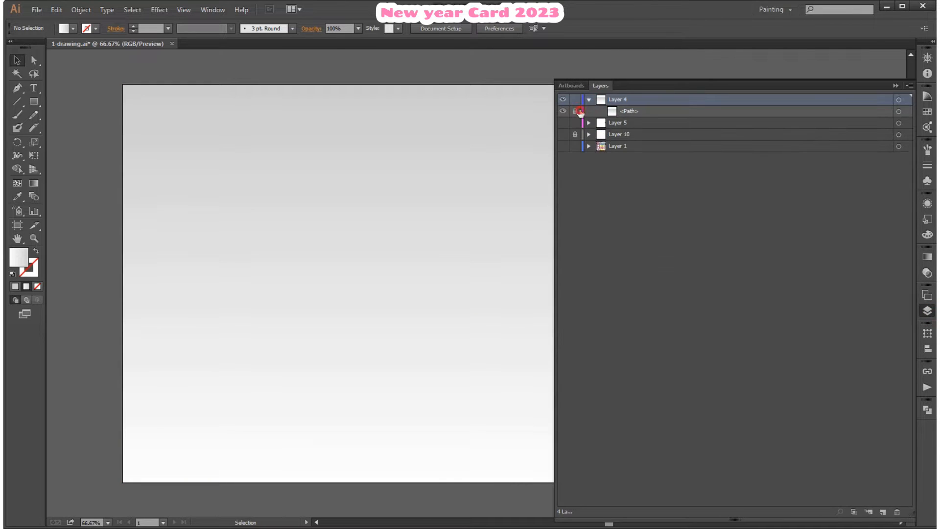
left_click(589, 100)
left_click(927, 312)
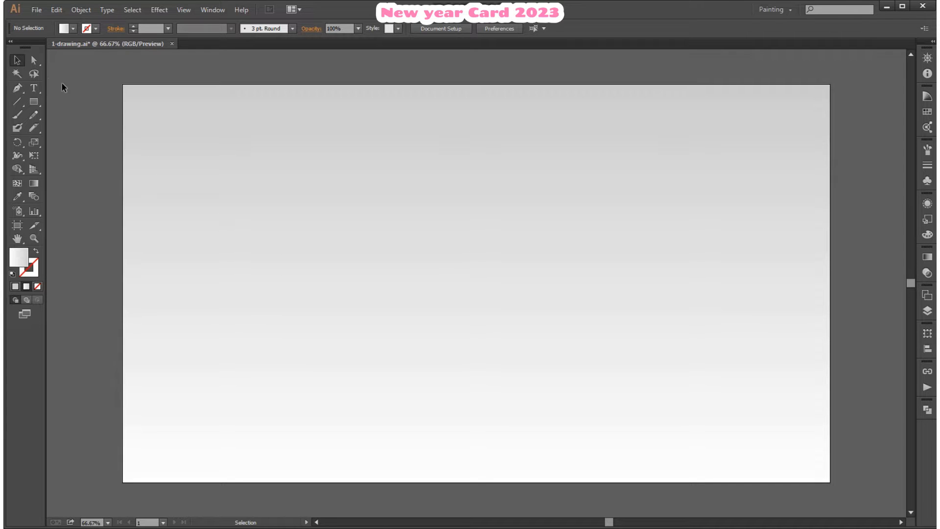
Step: Create a wide text area across the upper half of the artboard and enter 2023 in Open Sans Extrabold
left_click(33, 87)
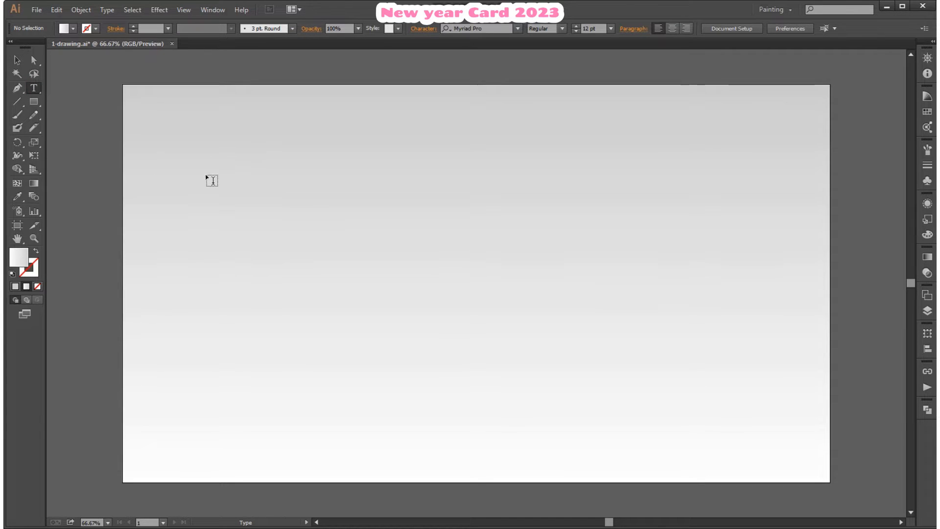
left_click_drag(198, 156, 734, 337)
type("open")
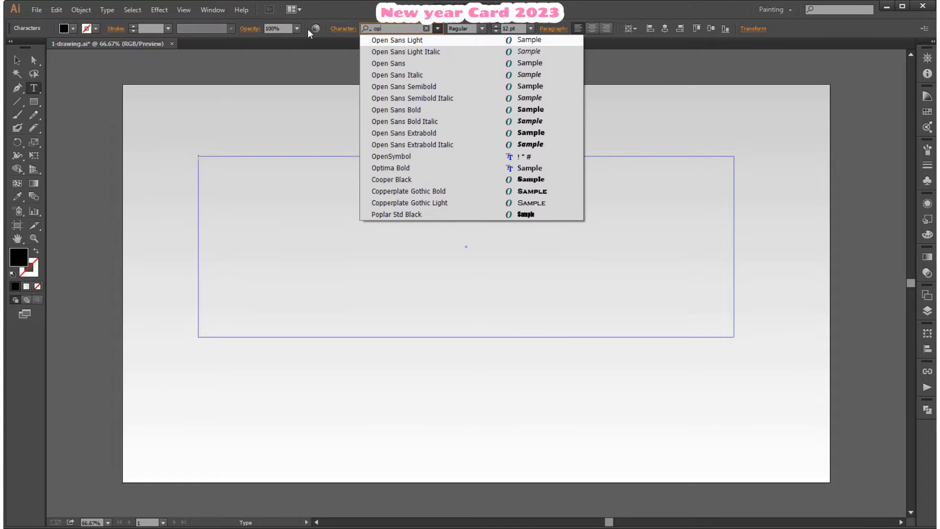
left_click(400, 129)
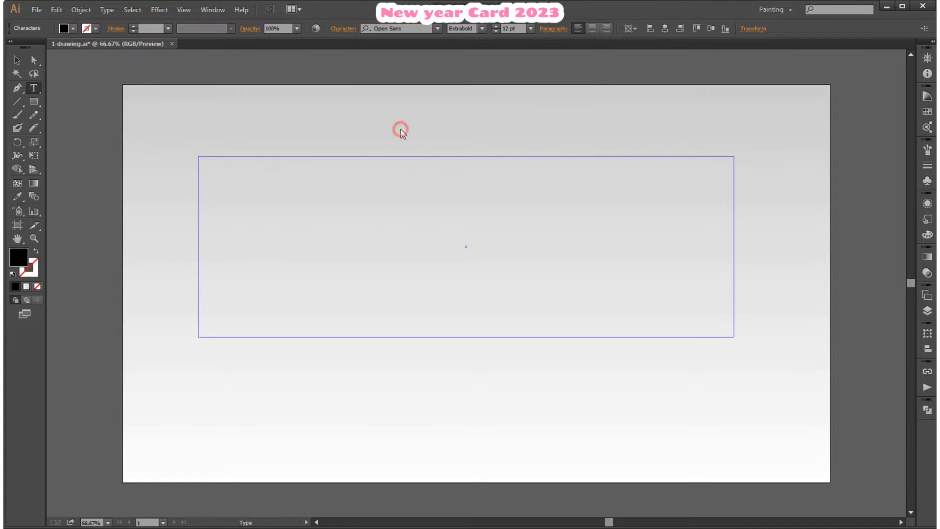
left_click(311, 201)
Step: Centre the 2023 text in its area and raise its font size to 72 pt, followed by 100 pt
left_click(531, 28)
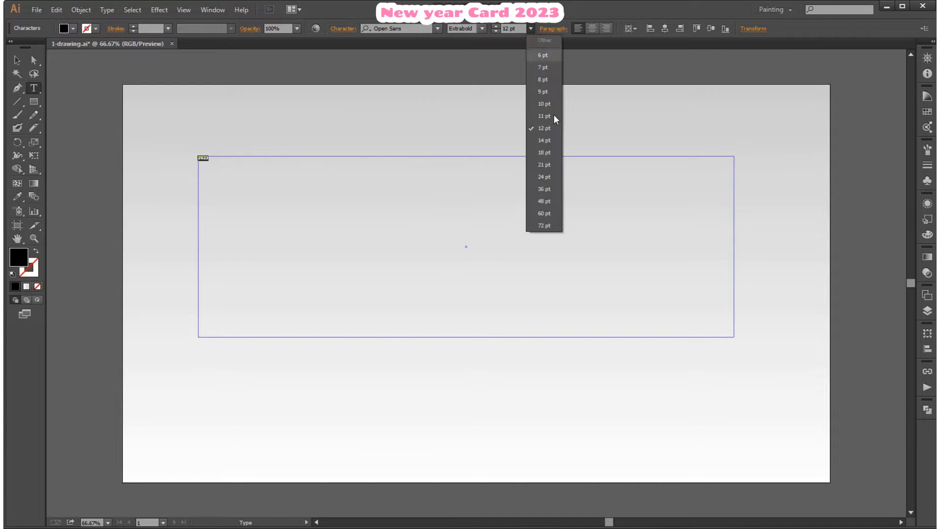
left_click(543, 225)
left_click(592, 29)
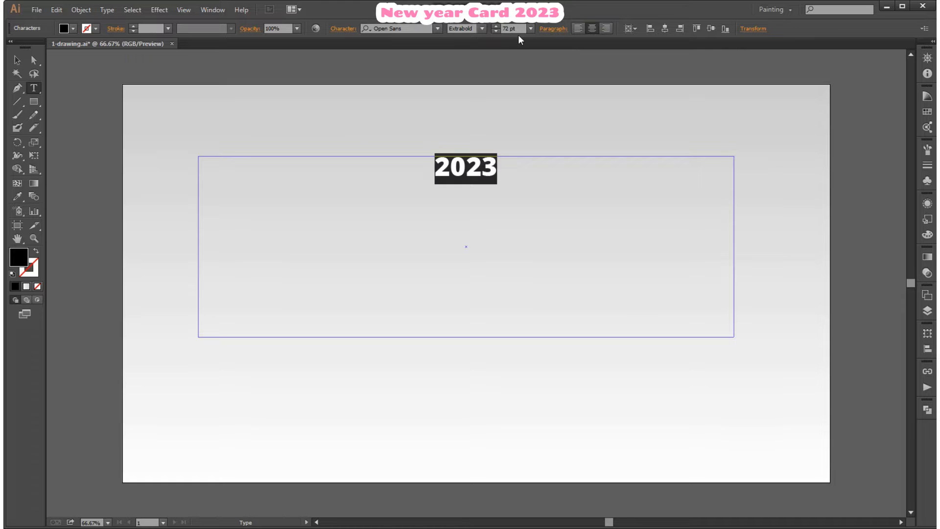
type("10")
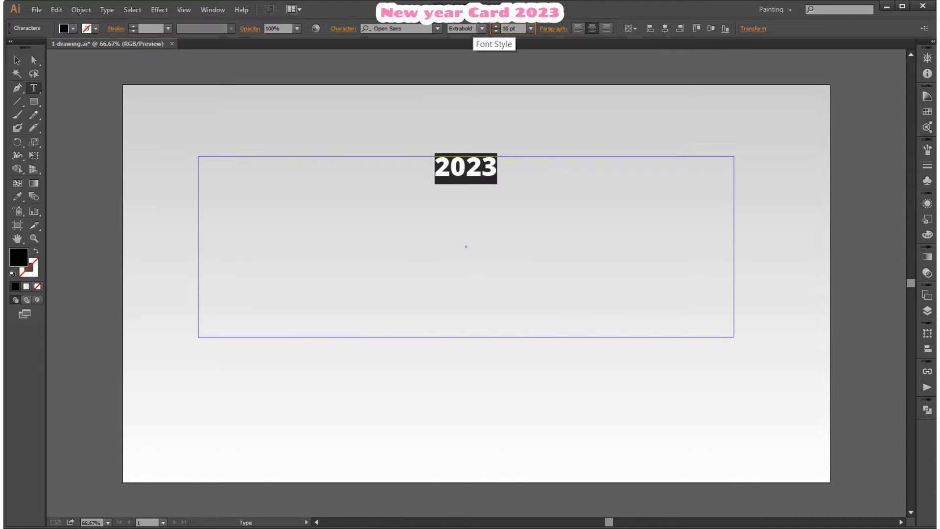
type("0")
key("Return")
Step: Enlarge the 2023 text through 150 pt and 200 pt to a font size of 300 pt
left_click_drag(512, 29, 463, 40)
type("150")
key("Return")
type("200")
key("Return")
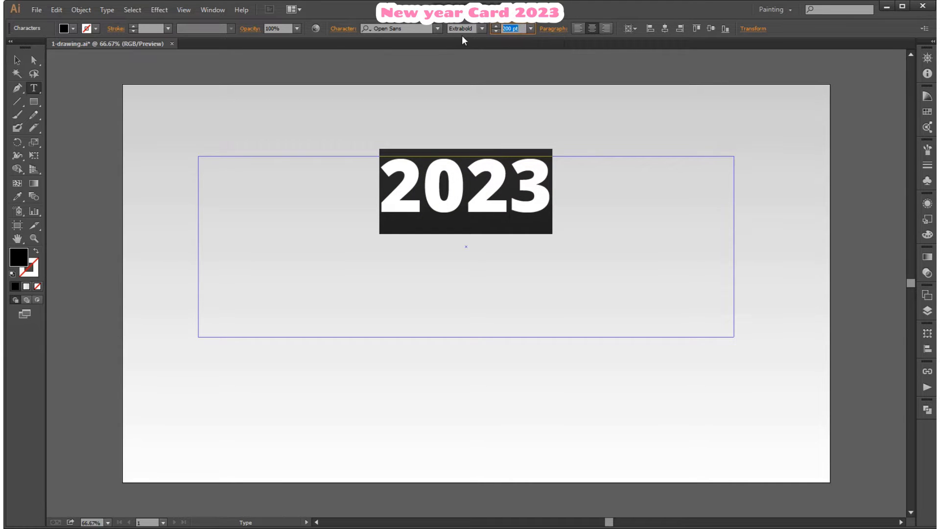
type("300")
key("Return")
left_click(17, 61)
left_click(239, 78)
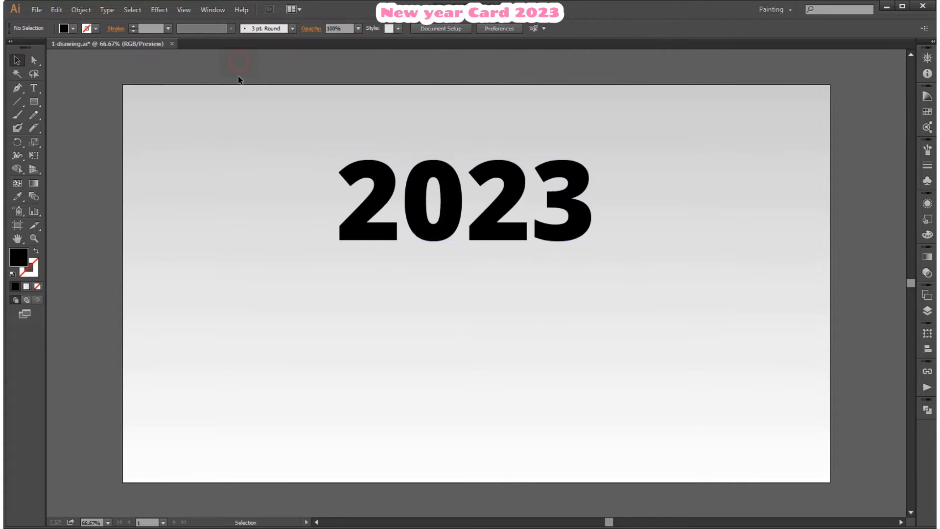
Step: Insert a space between each digit of 2023 and set the font size to 400 pt
double_click(392, 207)
left_click(469, 203)
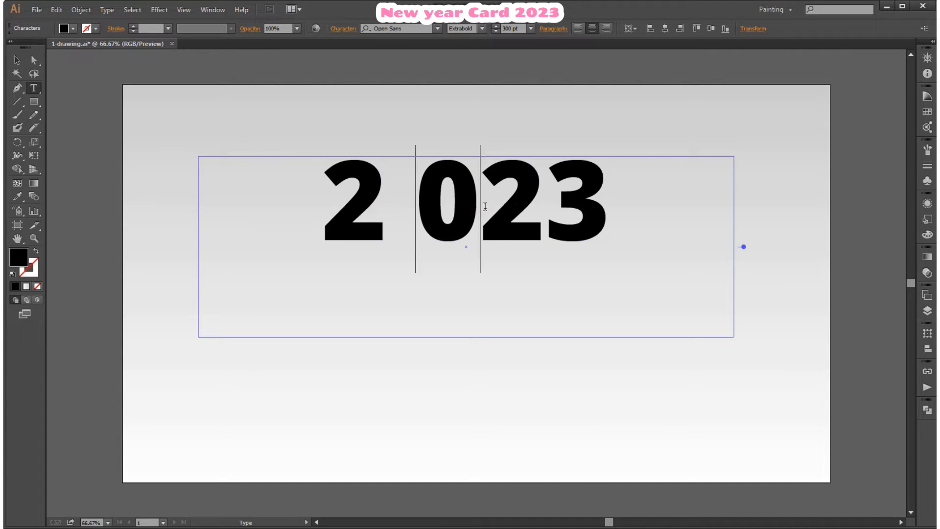
left_click(563, 212)
left_click(18, 59)
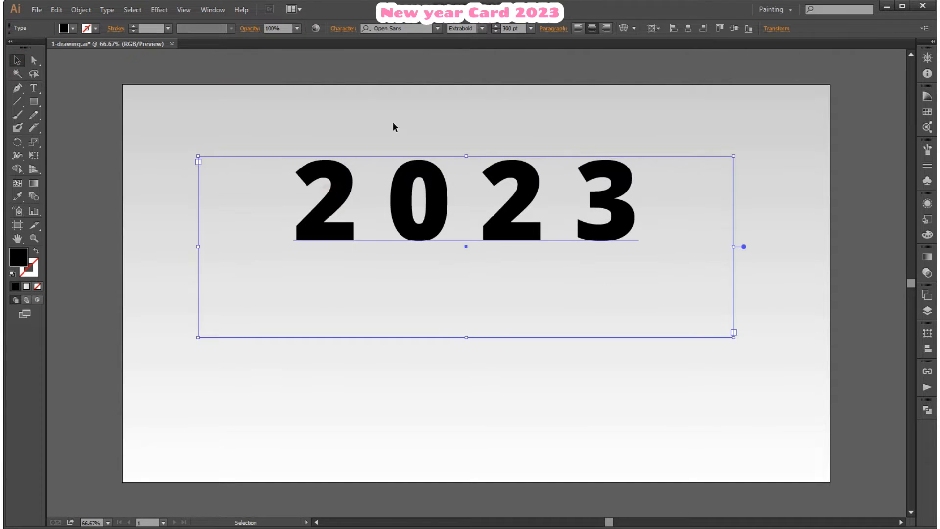
left_click(513, 30)
type("400")
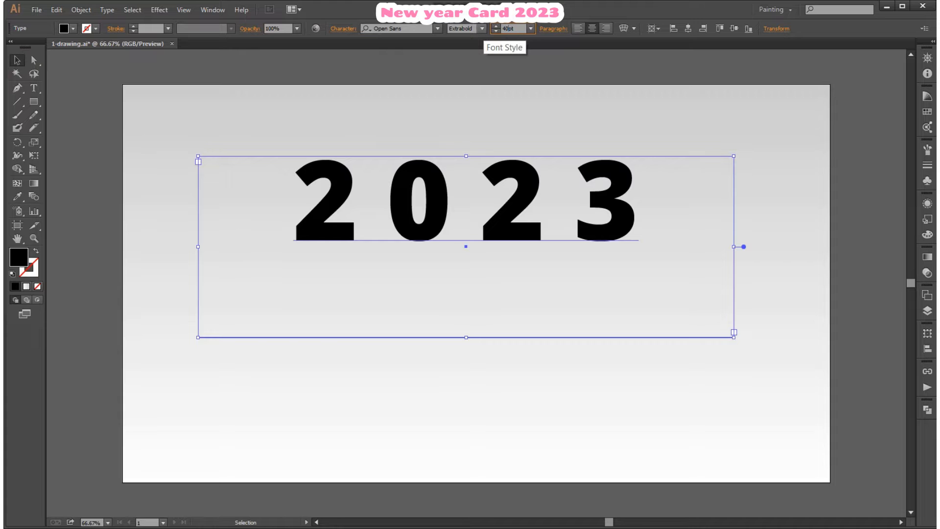
key("Return")
Step: Convert the 2023 text to outlines and enlarge the group proportionally to about 1536 × 368 px
right_click(415, 219)
left_click(464, 301)
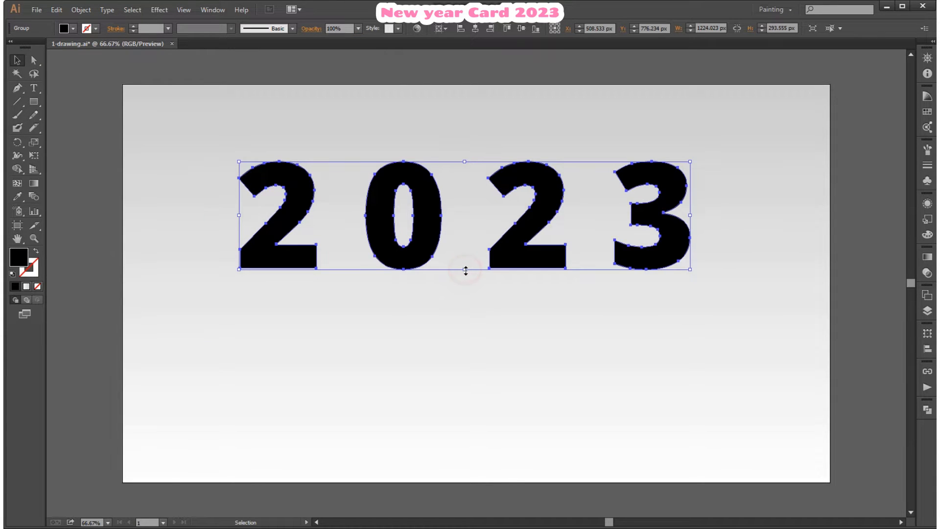
left_click_drag(464, 269, 466, 282)
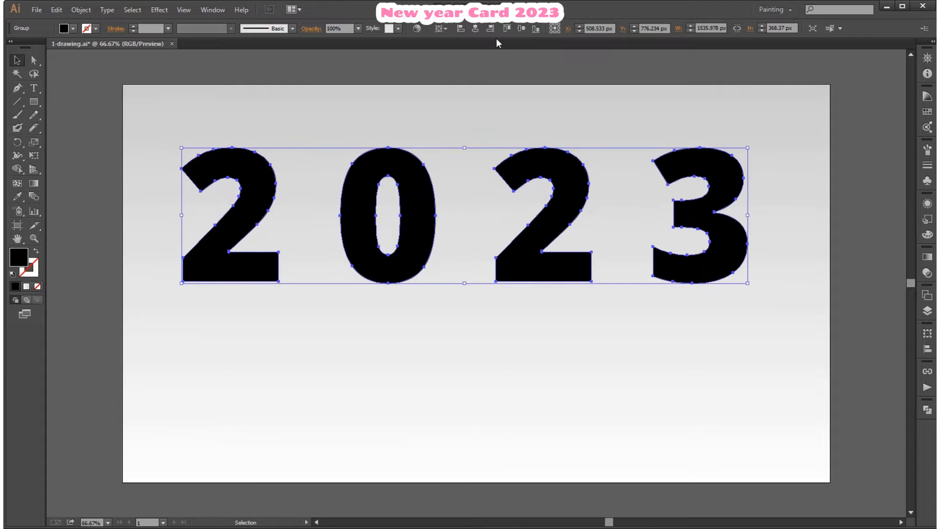
Step: Centre the digit group horizontally on the artboard and move it slightly above mid-height, at about Y 898 px
left_click(521, 29)
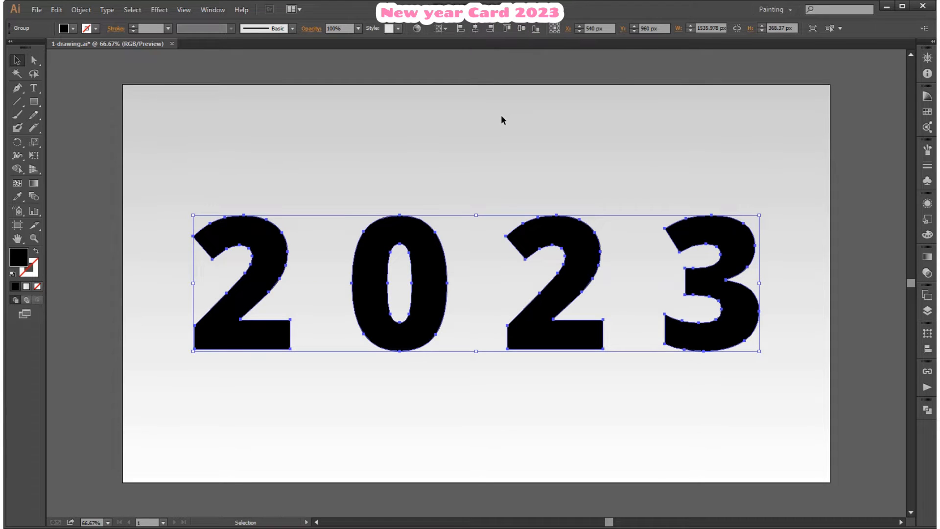
key("ctrl+z")
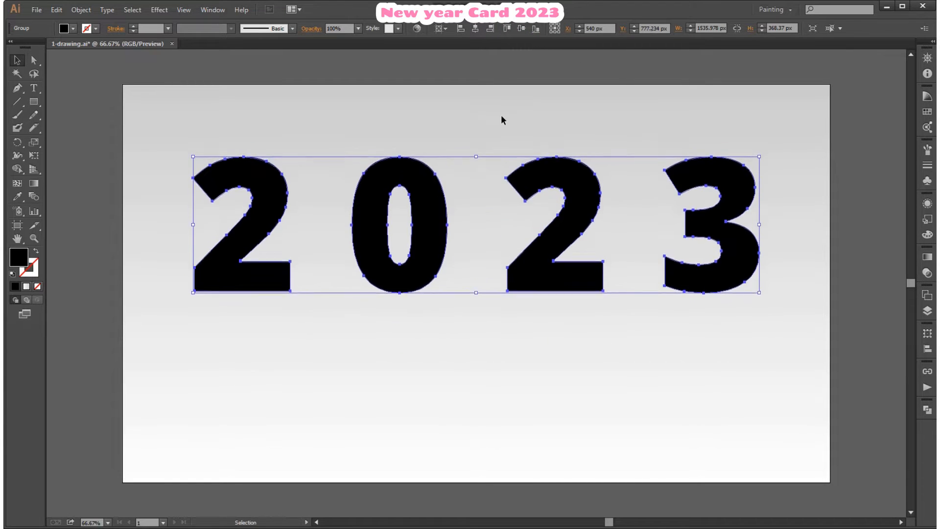
left_click_drag(459, 229, 461, 254)
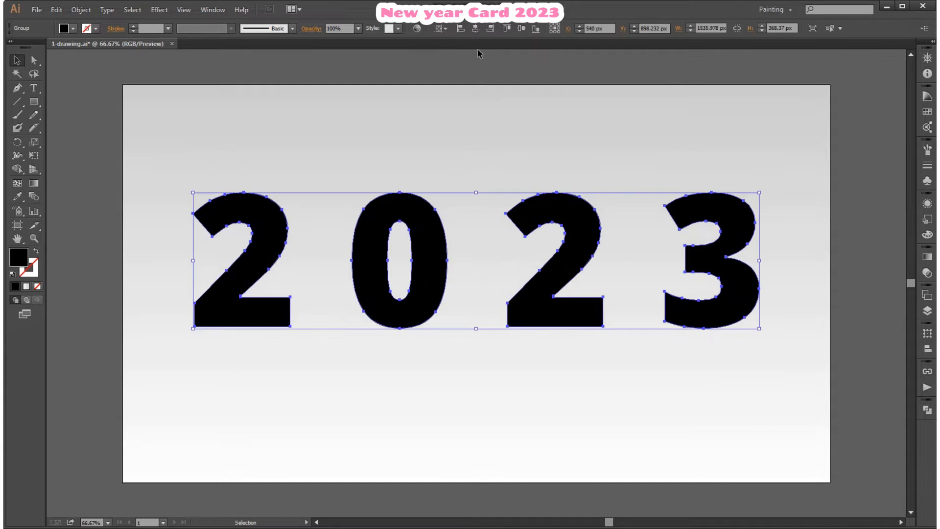
left_click(522, 29)
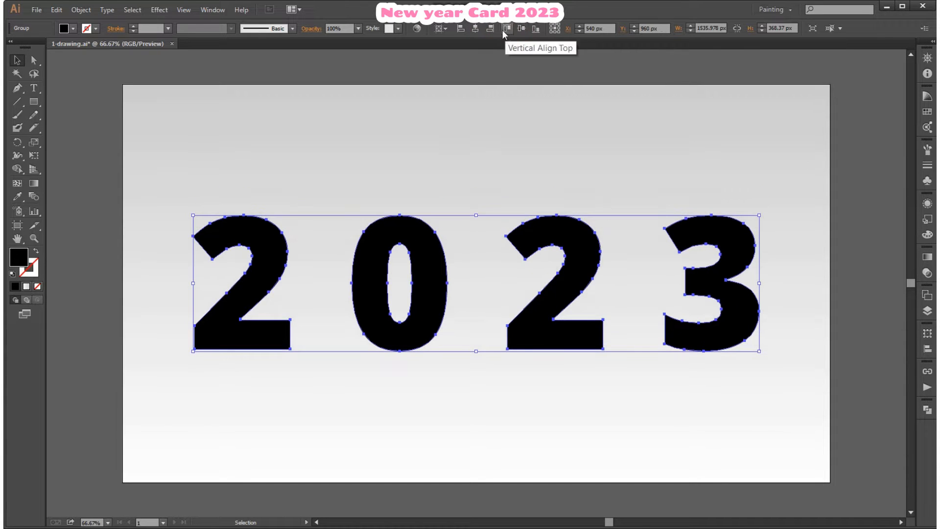
key("ctrl+z")
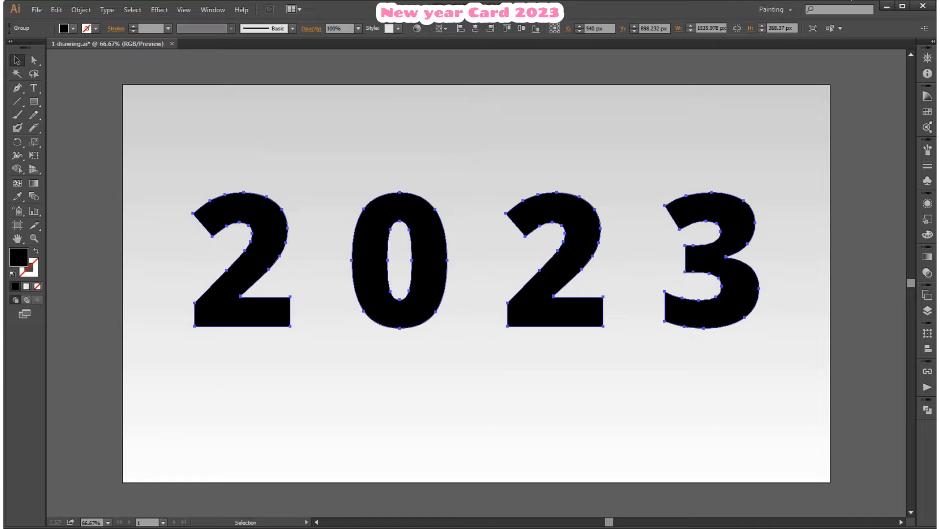
Step: Save the document and check Layer 4 in the layer list
key("ctrl+s")
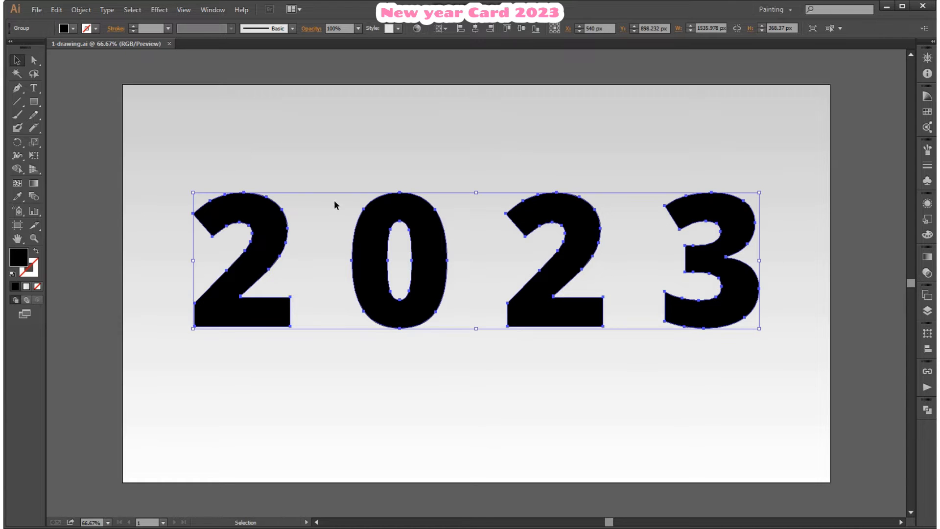
left_click(850, 311)
left_click(927, 311)
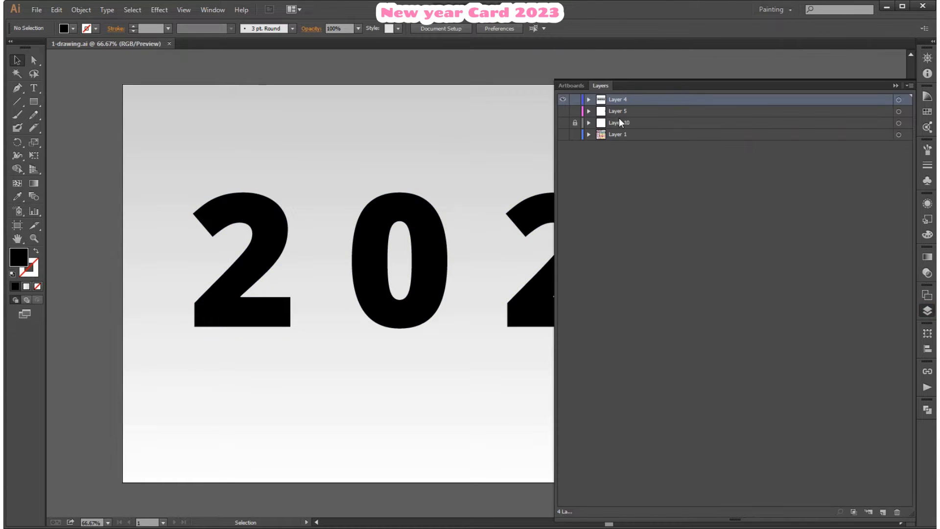
left_click(590, 100)
left_click(925, 311)
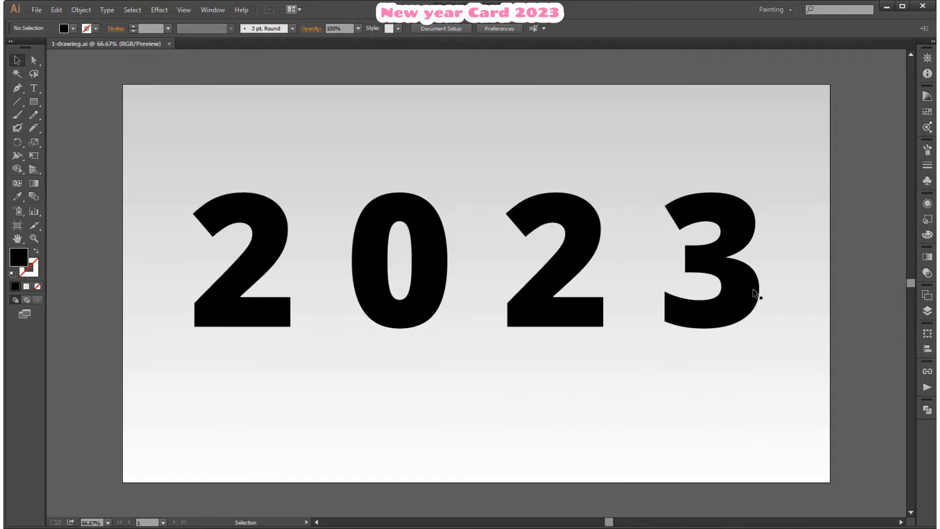
Step: Swap the digits' fill and stroke to leave a 1 pt black outline with no fill
left_click(729, 297)
left_click(36, 250)
left_click(29, 266)
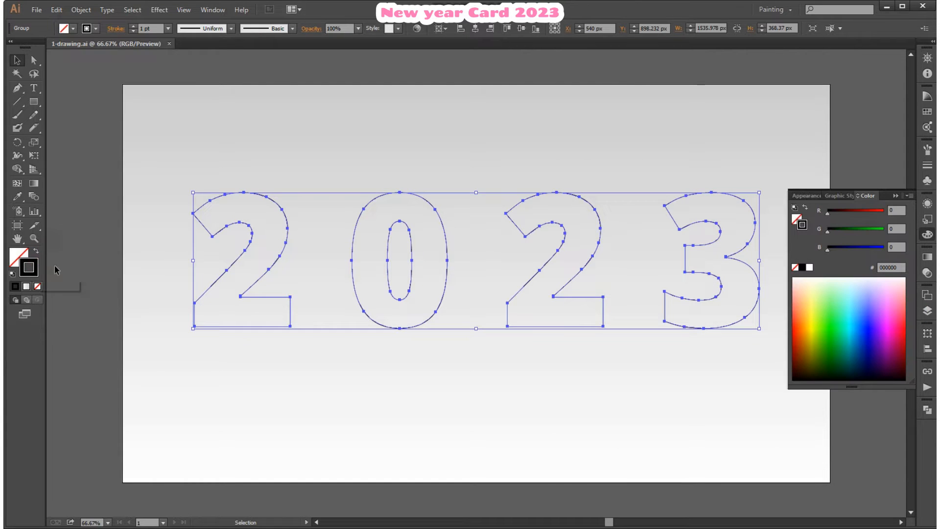
left_click(220, 209)
Step: Draw an unfilled rectangle about 1603 × 89 px across the upper part of all four digits
key("m")
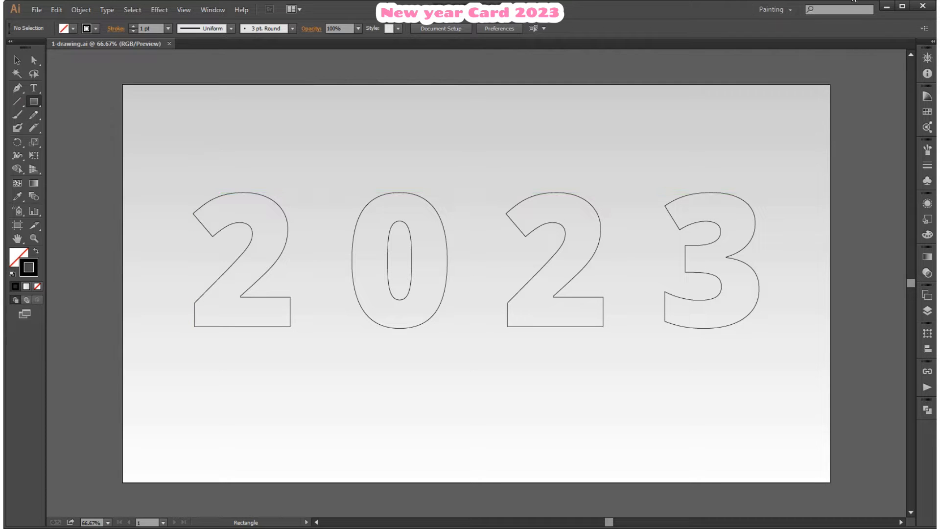
left_click_drag(188, 178, 399, 212)
left_click_drag(187, 176, 776, 209)
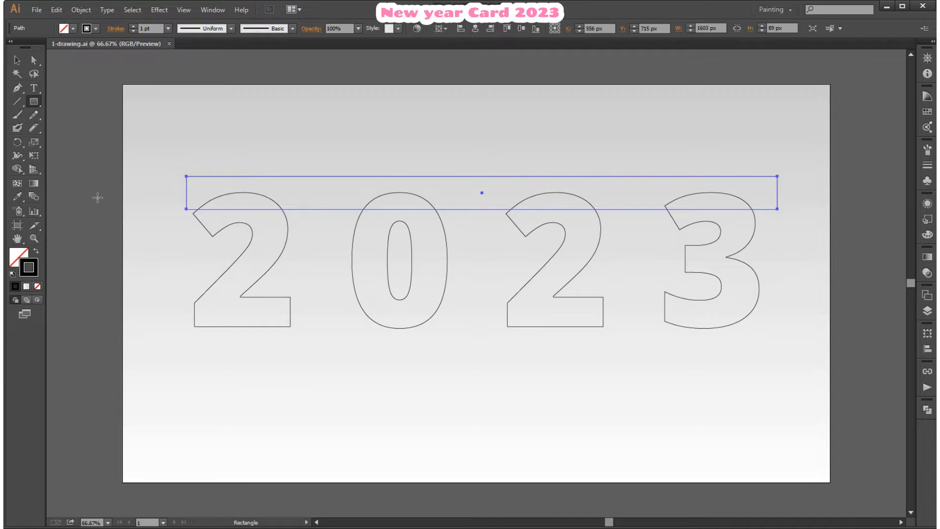
Step: Duplicate the rectangle downward three times to stack four adjoining bands over the digits
left_click(18, 60)
left_click_drag(351, 182, 351, 213)
left_click_drag(338, 250, 336, 273)
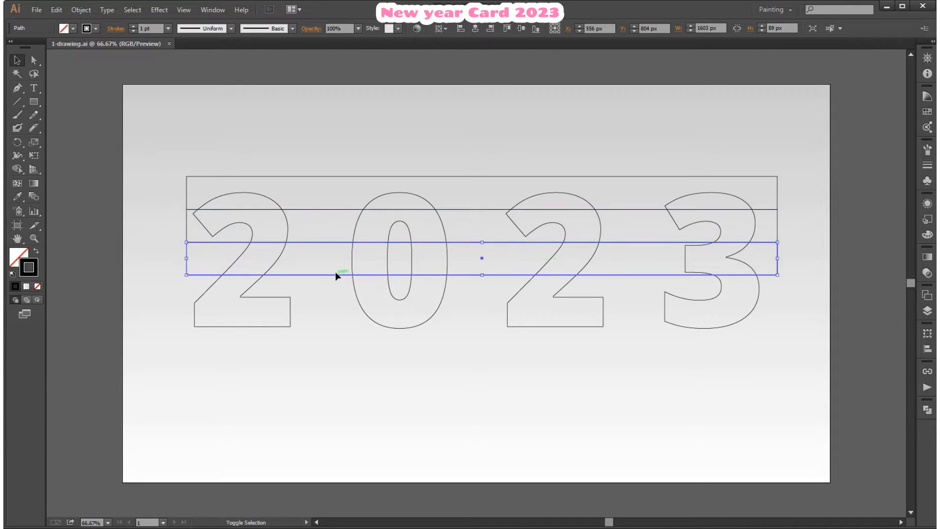
left_click_drag(636, 273, 634, 307)
Step: Select all four rectangles and compress them vertically so the stack ends around mid-height of the digits
key("ctrl+a")
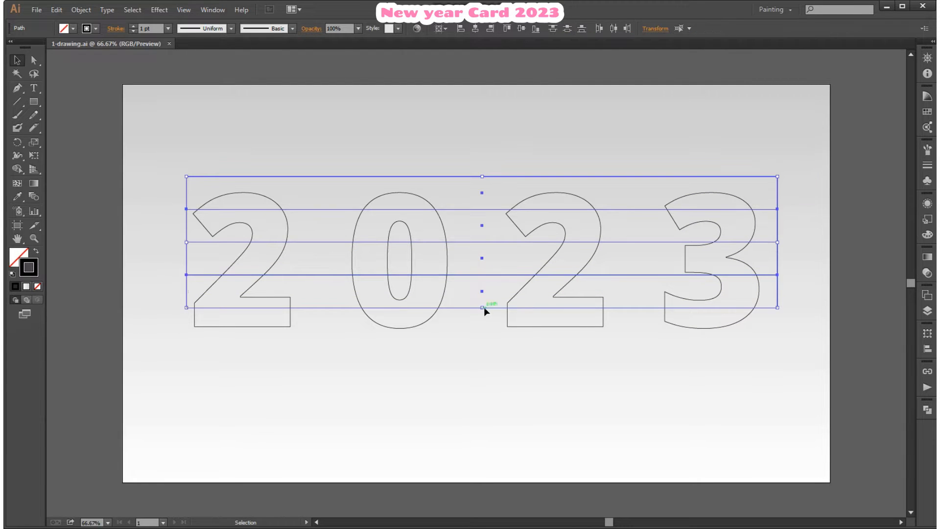
left_click_drag(484, 307, 484, 258)
left_click(463, 111)
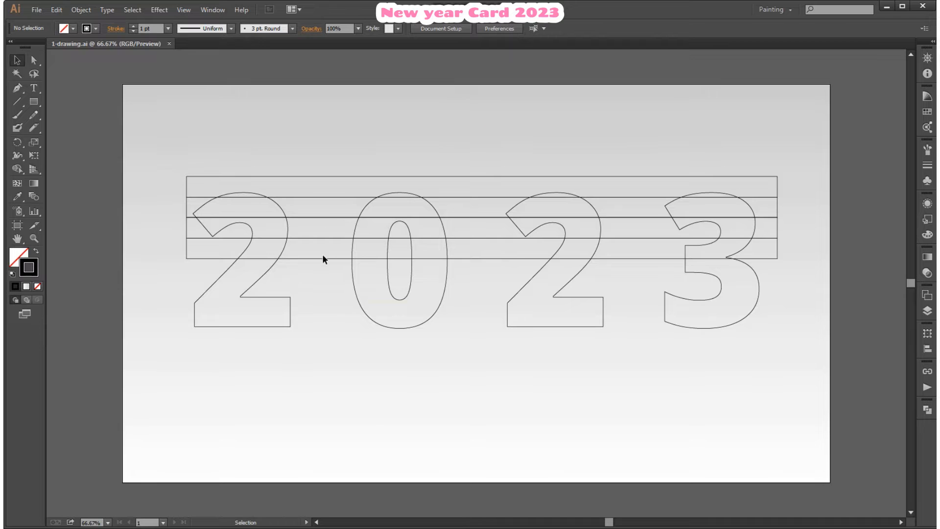
Step: Duplicate the lowest band downward three more times to make a stack of seven adjoining bands
left_click_drag(323, 255, 323, 278)
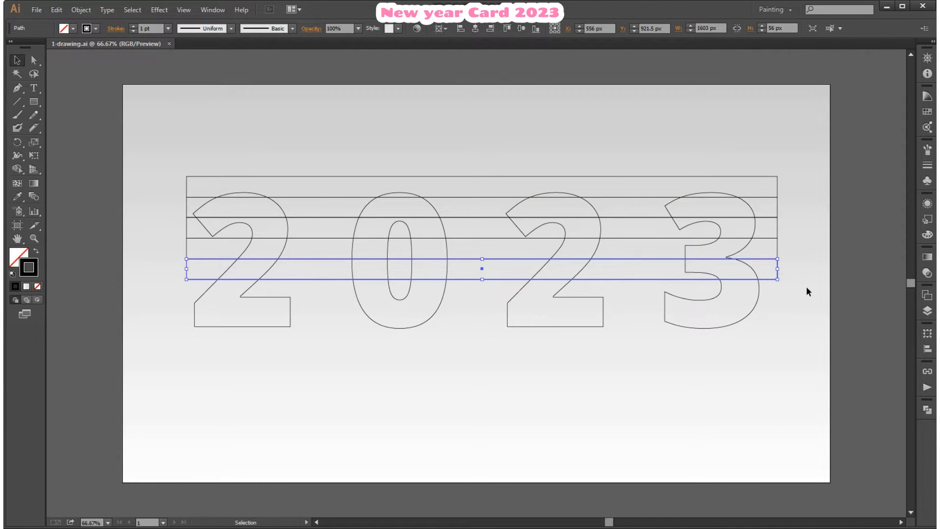
left_click(652, 283)
left_click_drag(652, 279, 644, 322)
Step: Select all seven bands and nudge them down until the stack covers the full height of the digits
left_click_drag(629, 161, 647, 316)
key("Down")
key("Down")
key("Down")
key("Down")
key("Down")
key("Down")
key("Down")
key("Down")
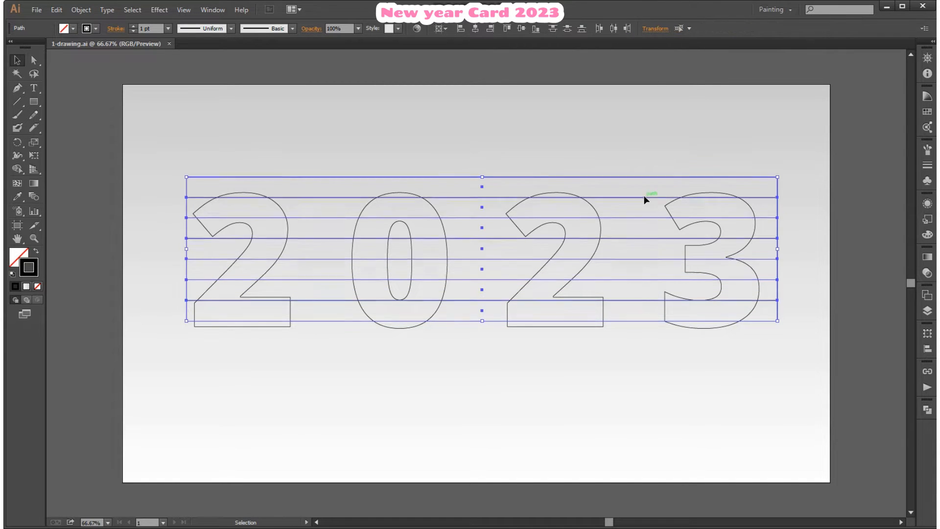
key("Down")
key("Down")
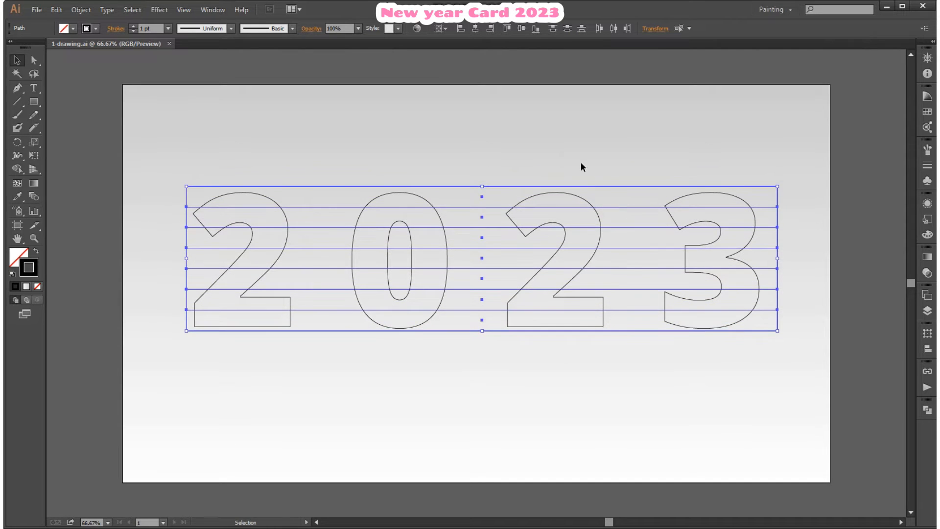
Step: Group the seven bands and swap their fill and stroke to give them a black fill without outline
right_click(580, 159)
left_click(604, 211)
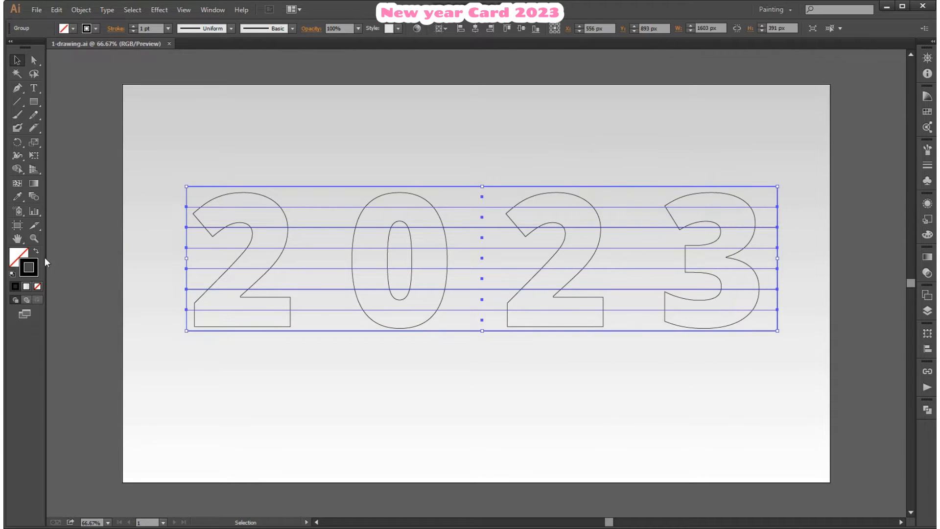
left_click(35, 252)
left_click(21, 254)
left_click(748, 139)
left_click(767, 201)
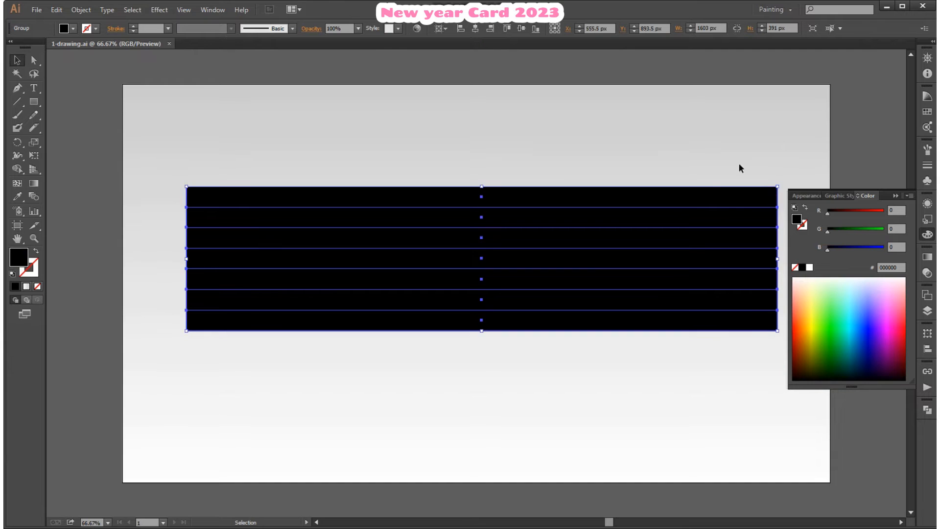
Step: Ungroup the bands and fill the top one with the teal-blue swatch
right_click(710, 145)
left_click(738, 213)
key("ctrl+shift+a")
left_click(757, 197)
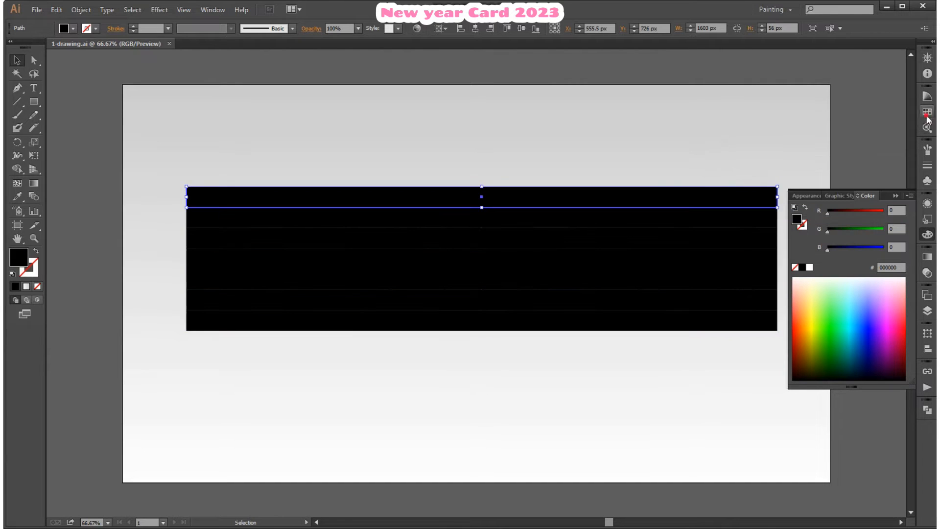
left_click(927, 112)
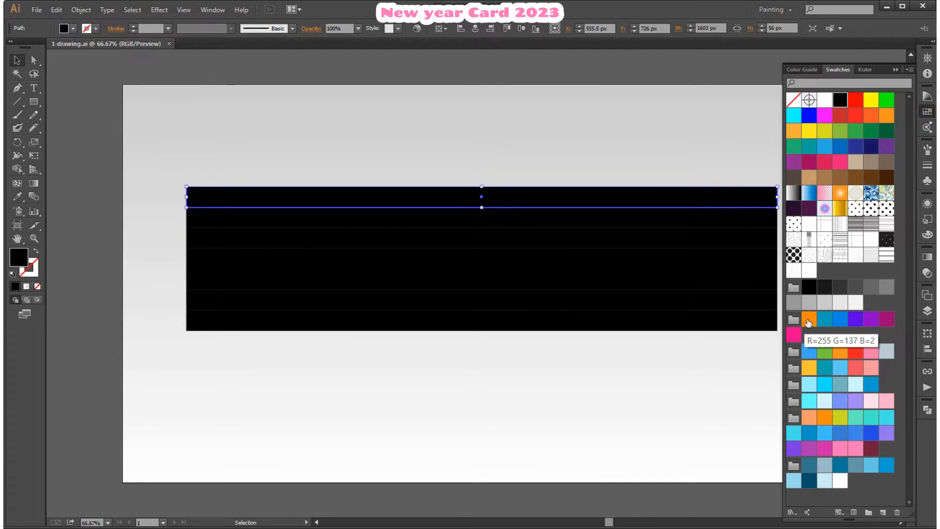
left_click(796, 335)
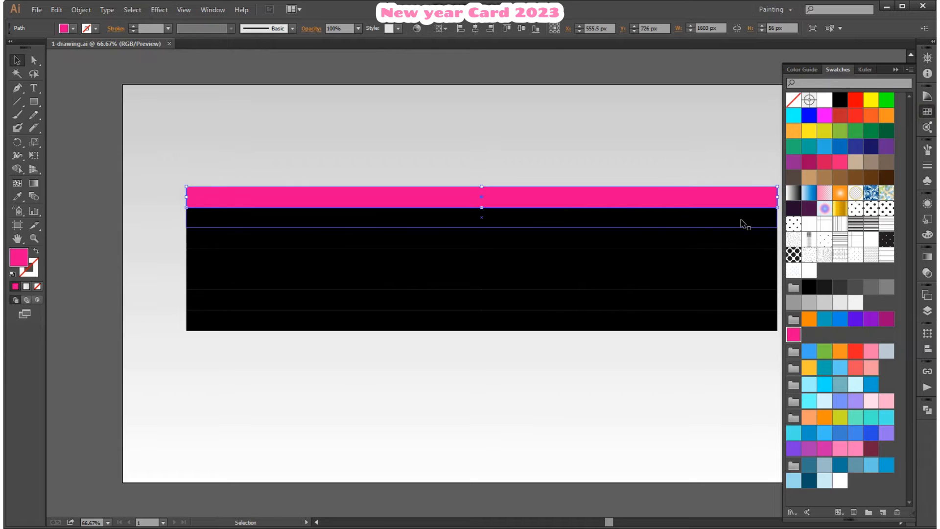
left_click(824, 319)
Step: Fill the second band with blue, the third with violet and the fourth with purple
left_click(704, 225)
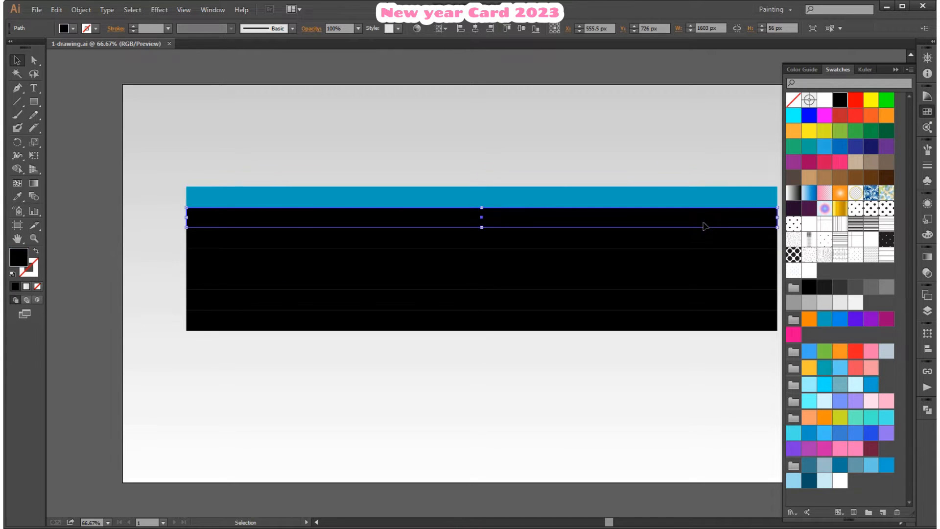
left_click(839, 324)
left_click(718, 242)
left_click(855, 318)
left_click(724, 259)
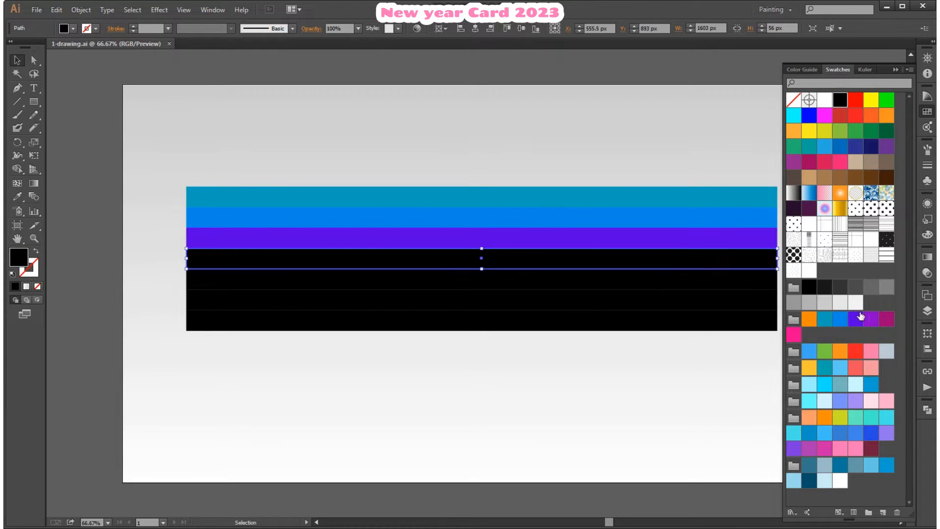
left_click(870, 319)
Step: Fill the fifth band with dark magenta, the sixth with pink and the bottom one with orange
left_click(764, 279)
left_click(887, 319)
left_click(685, 299)
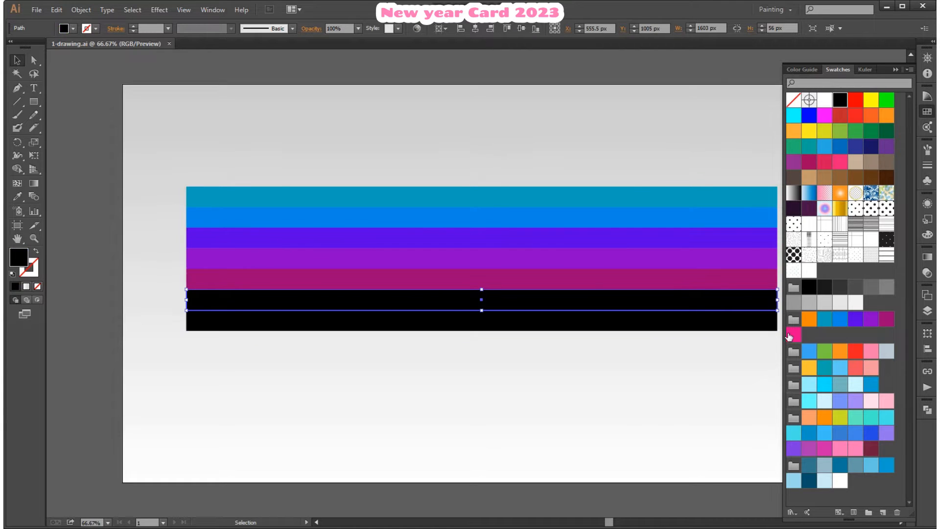
left_click(794, 335)
left_click(755, 324)
left_click(808, 318)
left_click(927, 112)
left_click(812, 169)
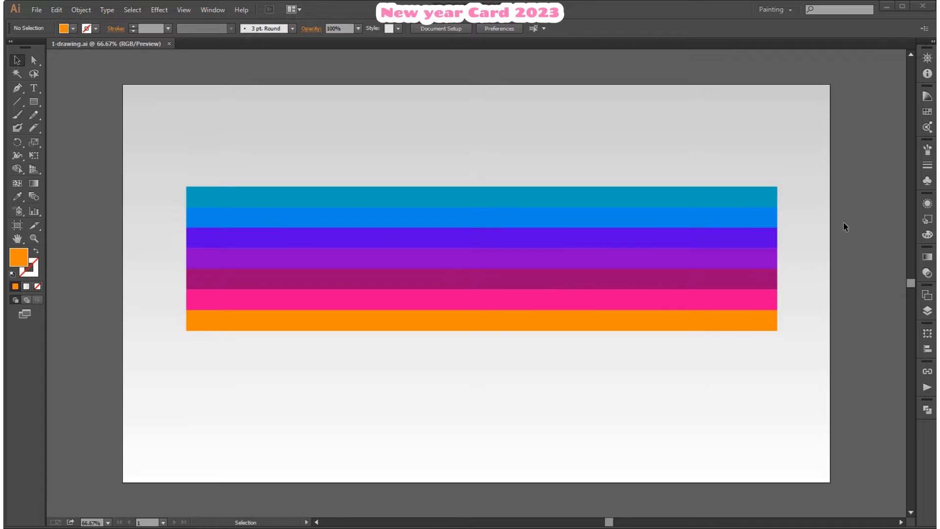
Step: Select all seven coloured bands and start a Roughen effect with live preview and smooth points
left_click(775, 202)
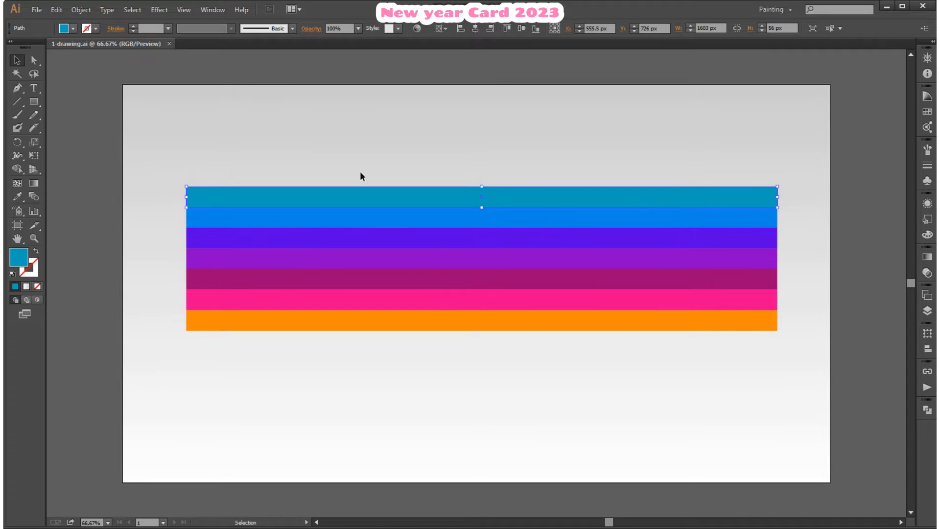
left_click_drag(799, 189, 773, 341)
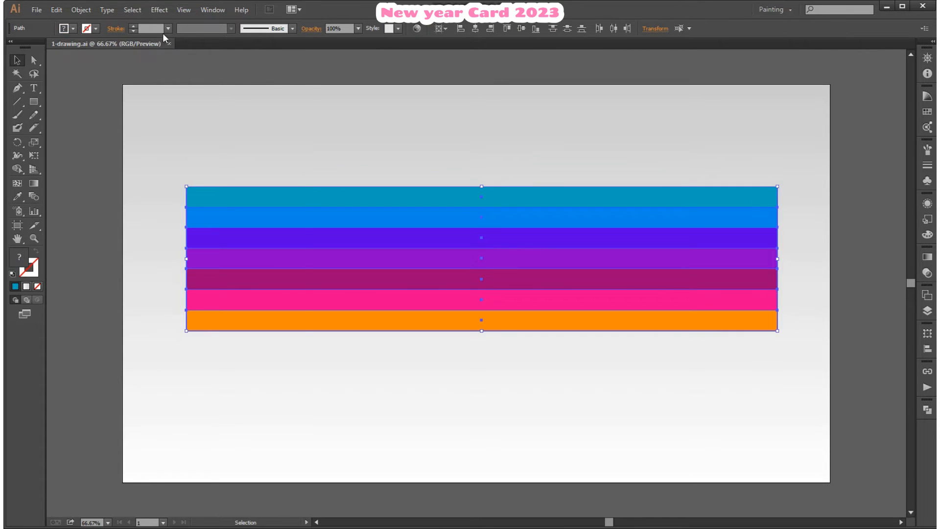
left_click(159, 10)
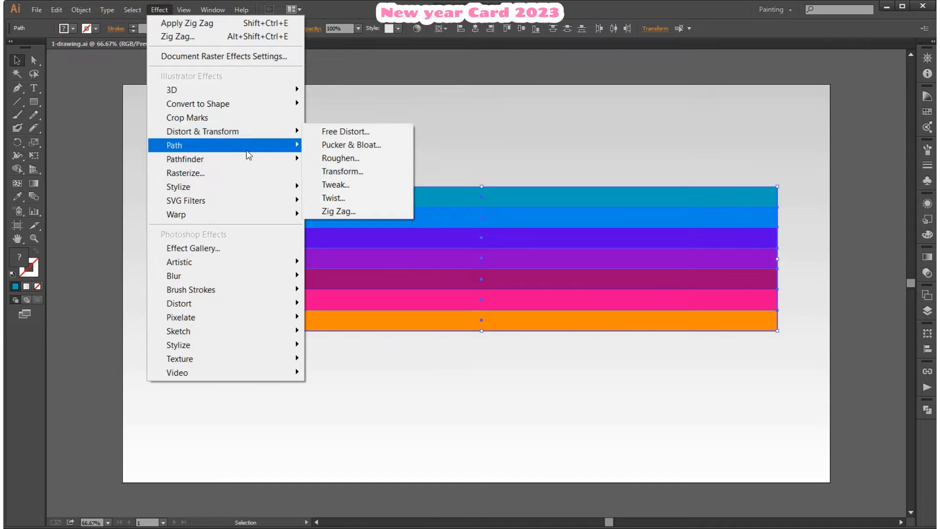
left_click(346, 157)
left_click_drag(279, 99, 403, 261)
left_click(385, 401)
left_click(411, 369)
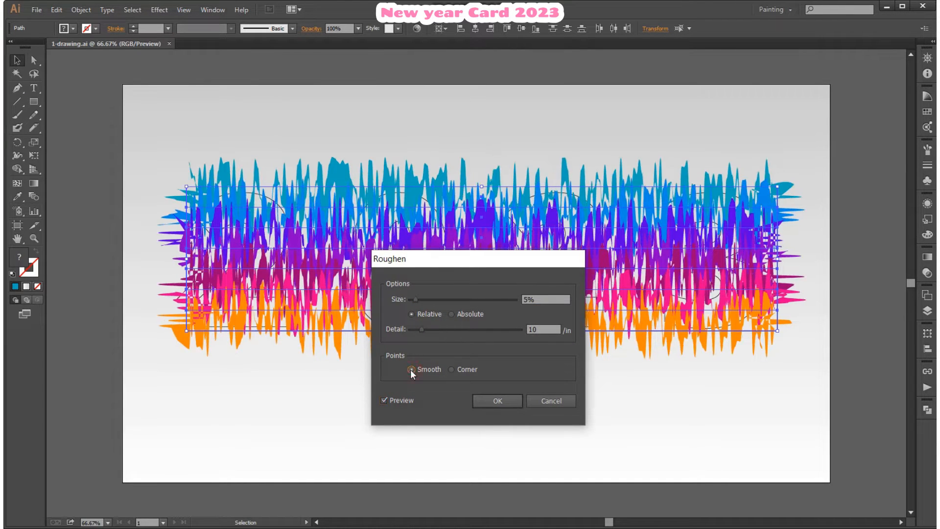
Step: Set the Roughen size to 1% relative and the detail to 3 per inch, and apply the effect
left_click_drag(415, 299, 466, 328)
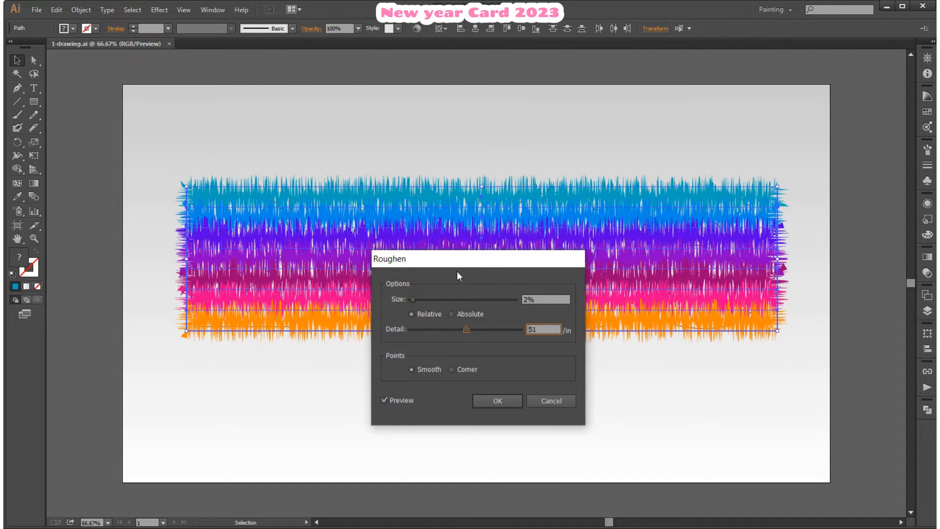
left_click_drag(457, 272, 376, 317)
left_click_drag(385, 374, 330, 375)
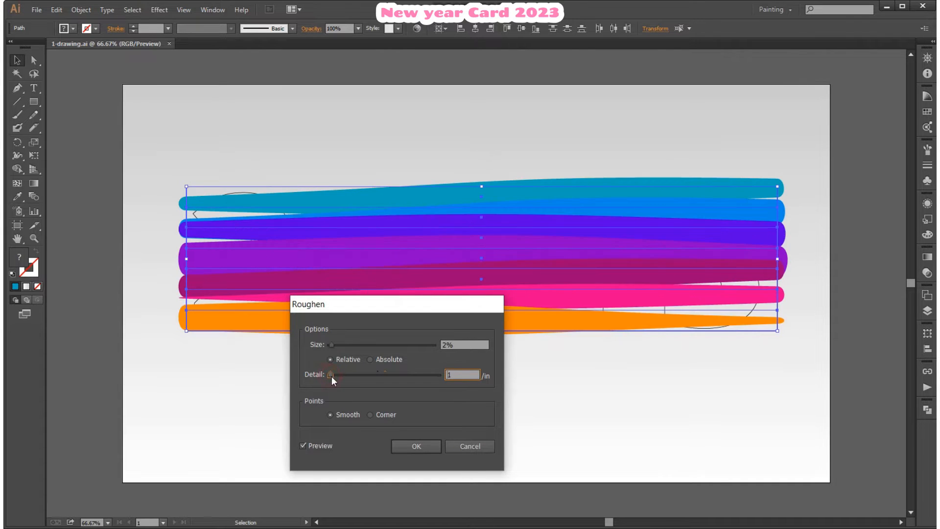
left_click(337, 345)
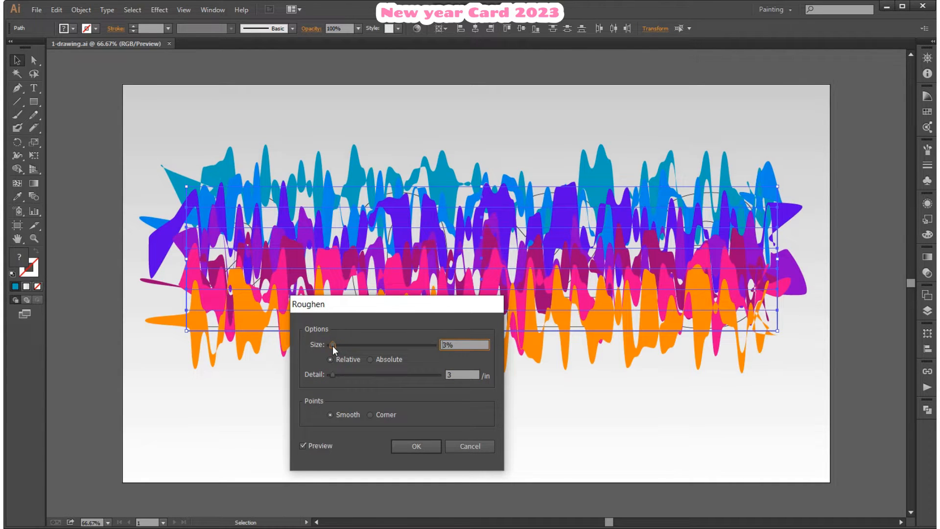
left_click_drag(333, 346, 332, 346)
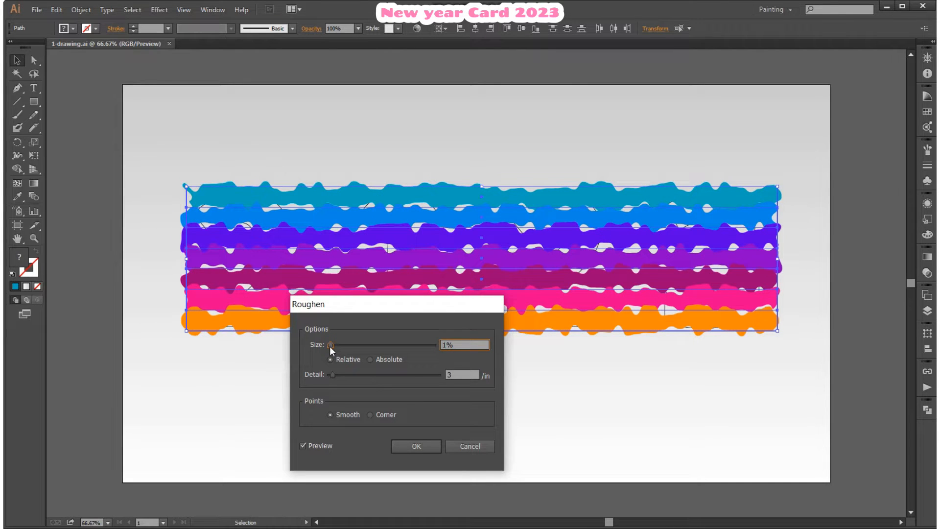
left_click(429, 444)
Step: Expand the appearance of the roughened bands into editable paths and deselect them
left_click(81, 10)
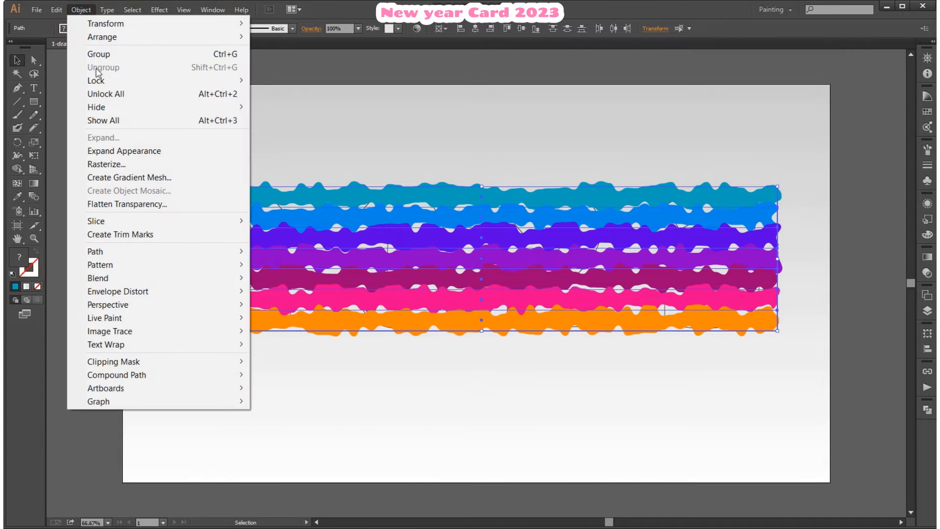
left_click(131, 146)
left_click(330, 134)
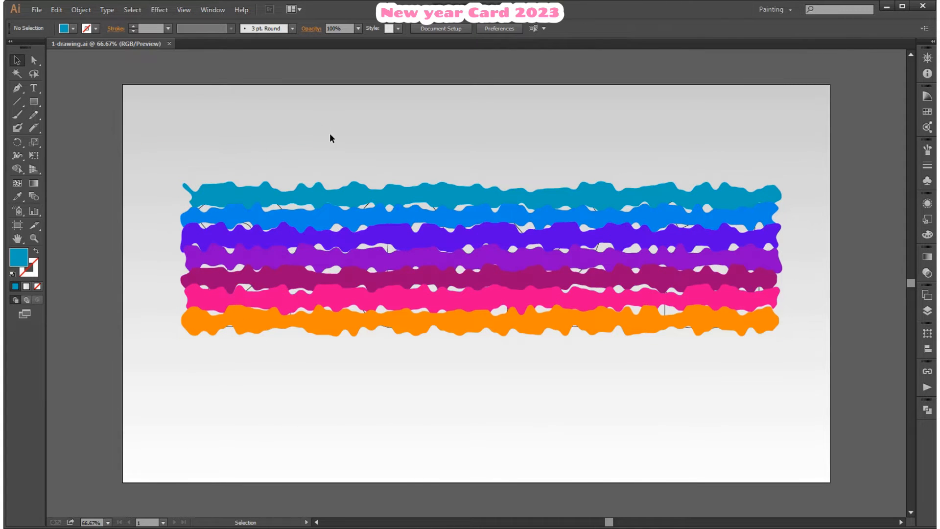
Step: Bring the teal band to the front and stretch its lower edge down to about 95 px total height
right_click(405, 188)
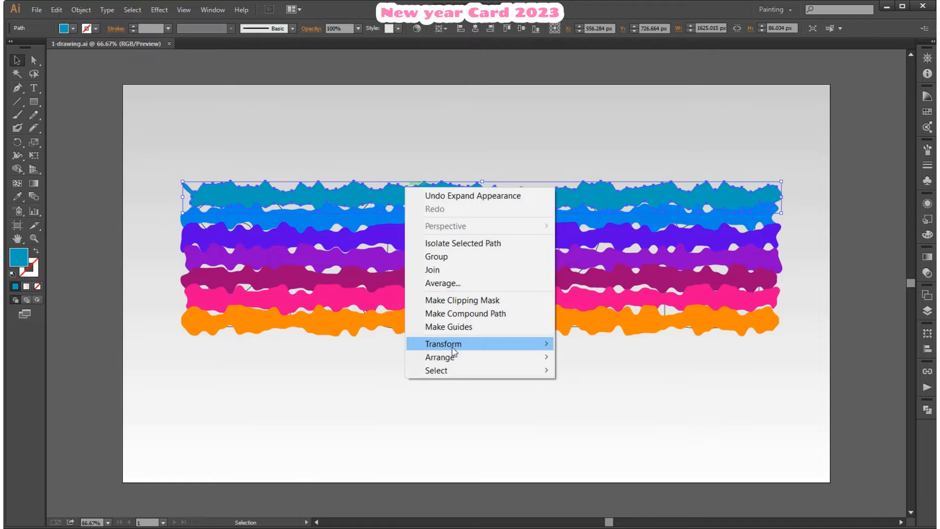
mouse_move(490, 359)
left_click(578, 359)
left_click_drag(482, 214, 485, 219)
Step: Move the digit outline group above the teal band in the layer stack
left_click(927, 310)
left_click_drag(640, 193, 648, 104)
left_click(926, 310)
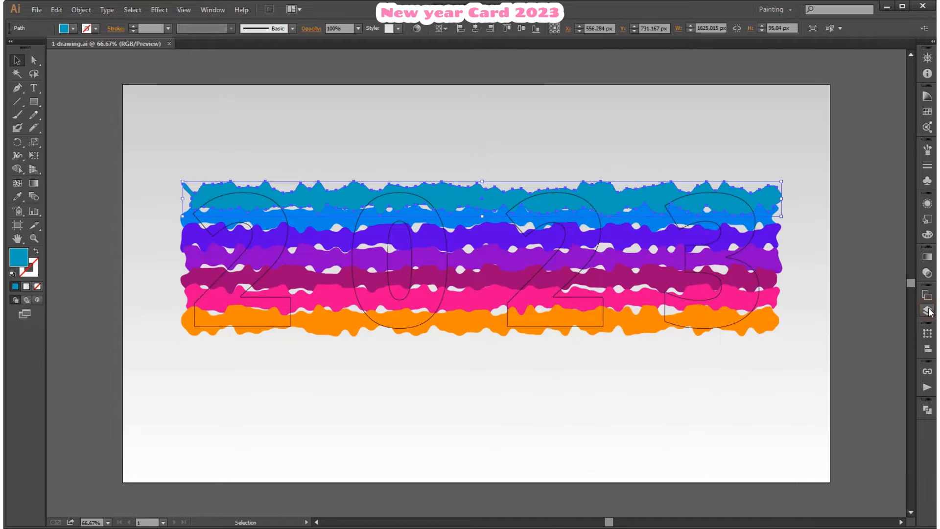
Step: Stretch the blue band upward beneath the teal one and extend the violet band slightly upward
left_click(712, 218)
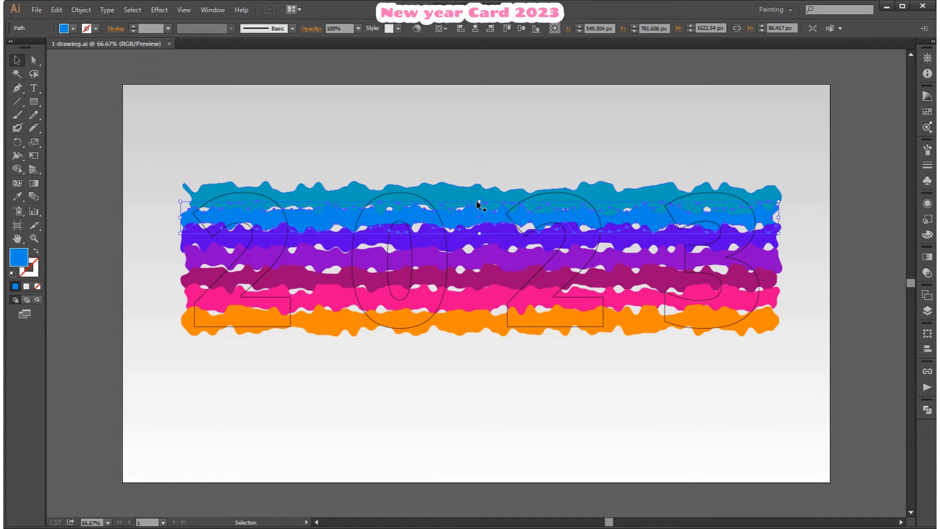
mouse_move(479, 202)
left_mouse_down()
mouse_move(480, 193)
mouse_move(482, 217)
left_mouse_up()
left_click(500, 231)
left_click(796, 251)
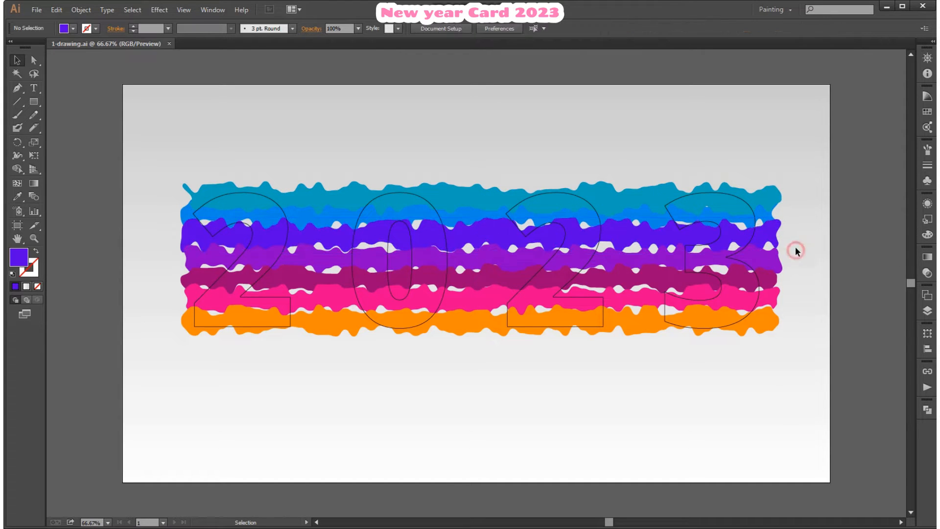
left_click_drag(770, 323, 770, 325)
right_click(774, 311)
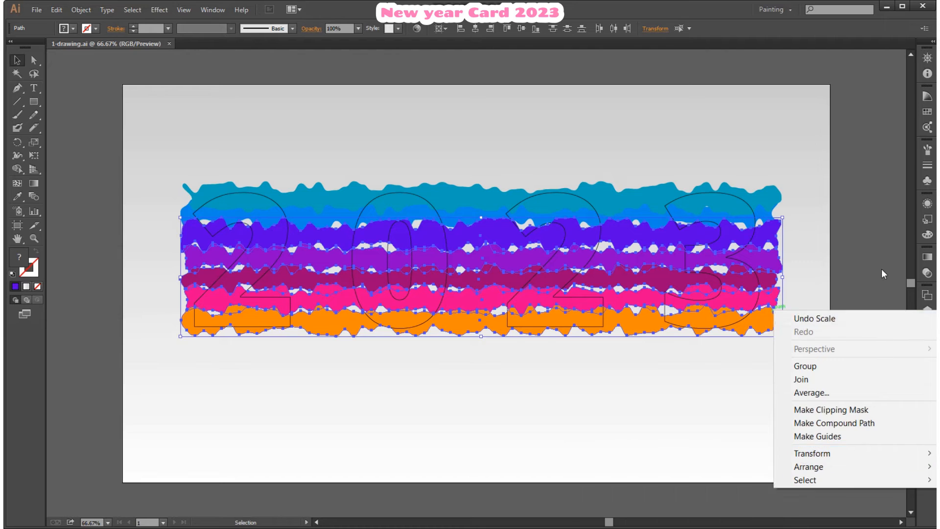
left_click(873, 251)
Step: Reorder the layer stack to put the blue band directly below the teal one and the violet band below the blue
left_click(927, 307)
left_click(341, 246)
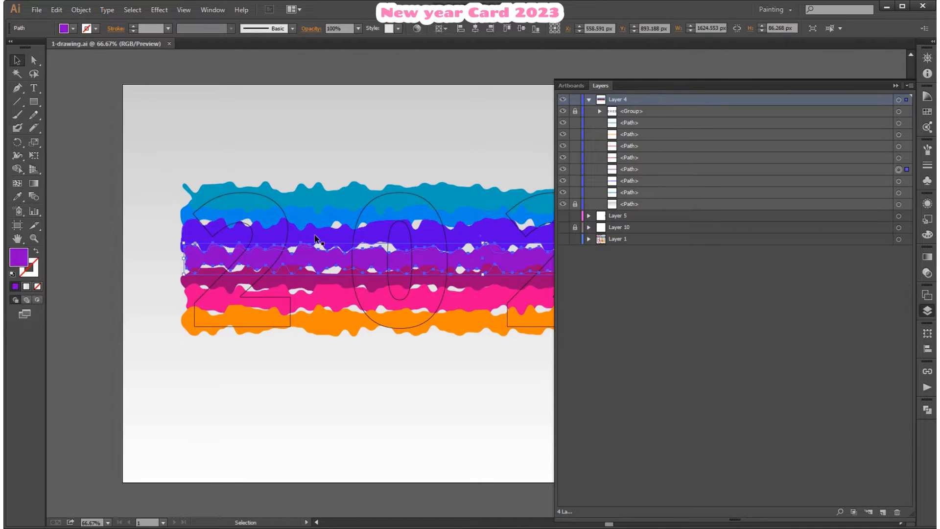
left_click(324, 216)
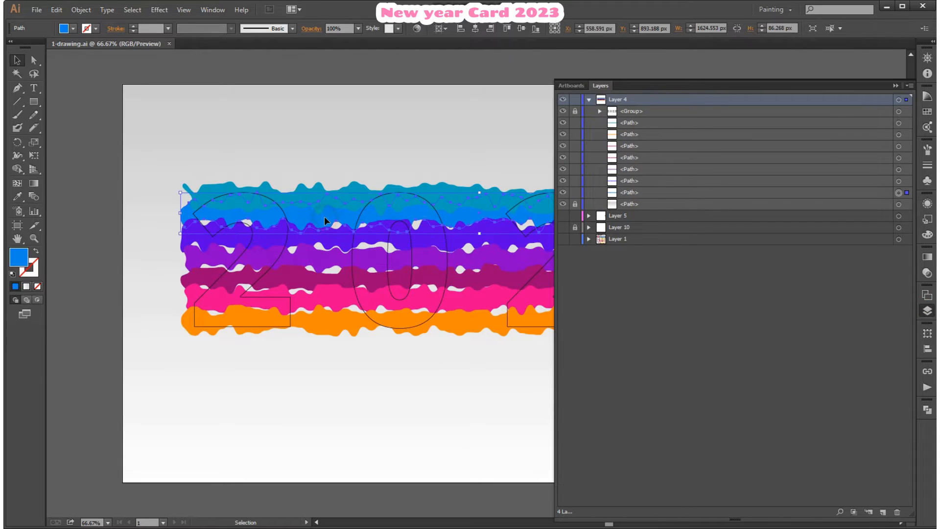
left_click(463, 192)
left_click_drag(629, 192, 635, 128)
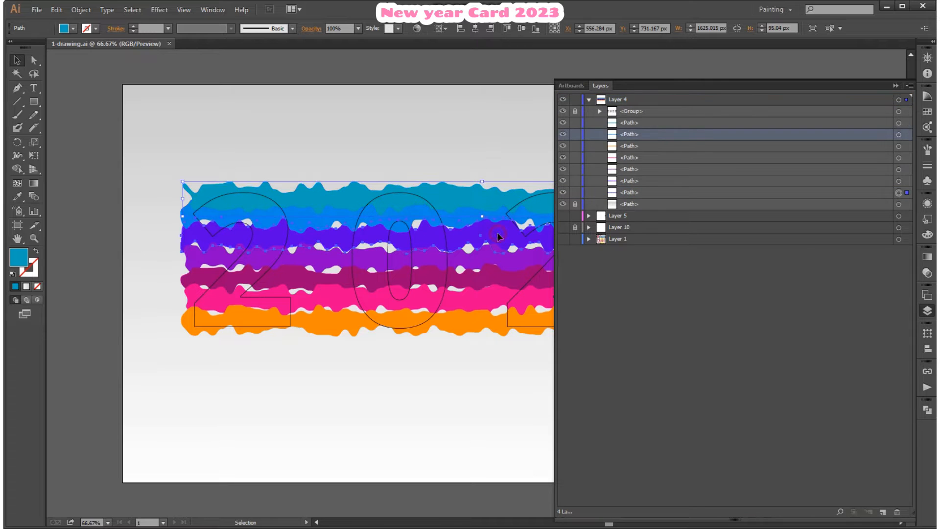
left_click(497, 232)
left_click_drag(667, 193, 667, 142)
Step: Restack the purple, dark magenta and pink bands in that order below the violet band and above the orange one
left_click(517, 247)
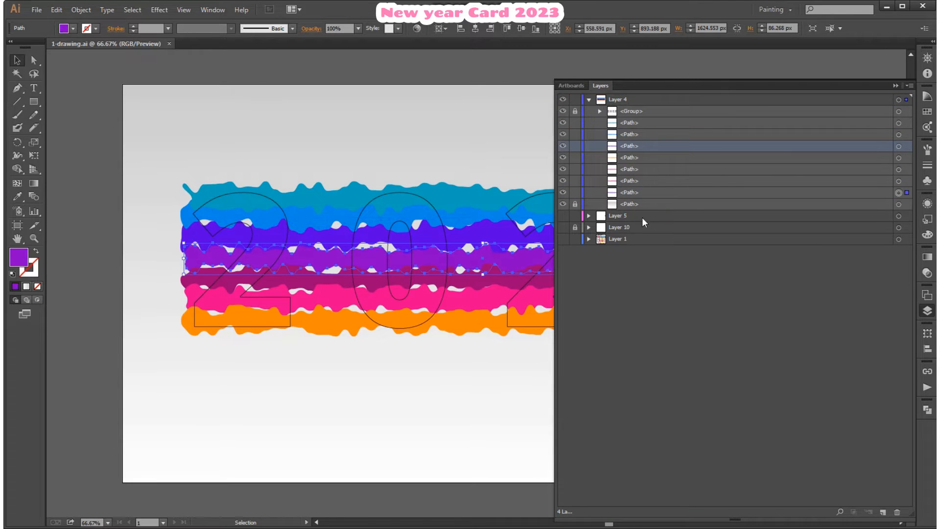
left_click_drag(649, 191, 653, 152)
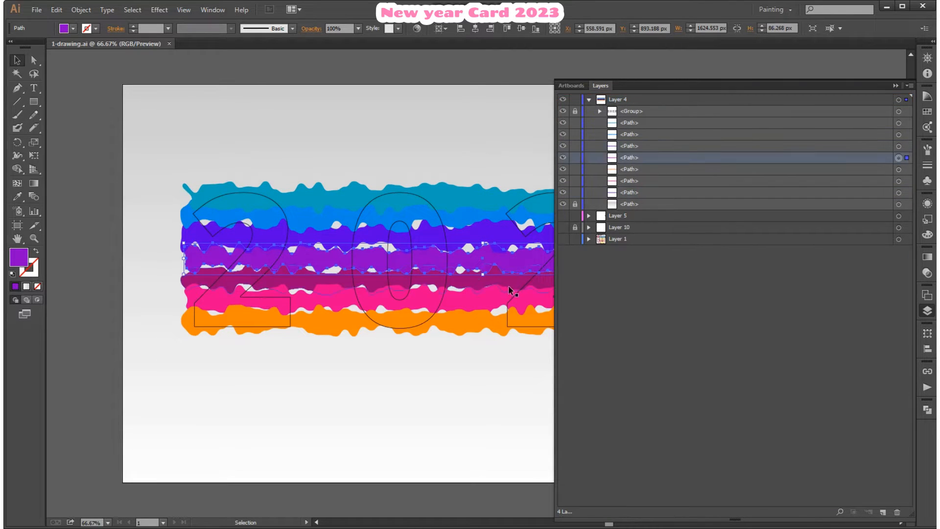
left_click(471, 281)
left_click_drag(824, 193, 830, 166)
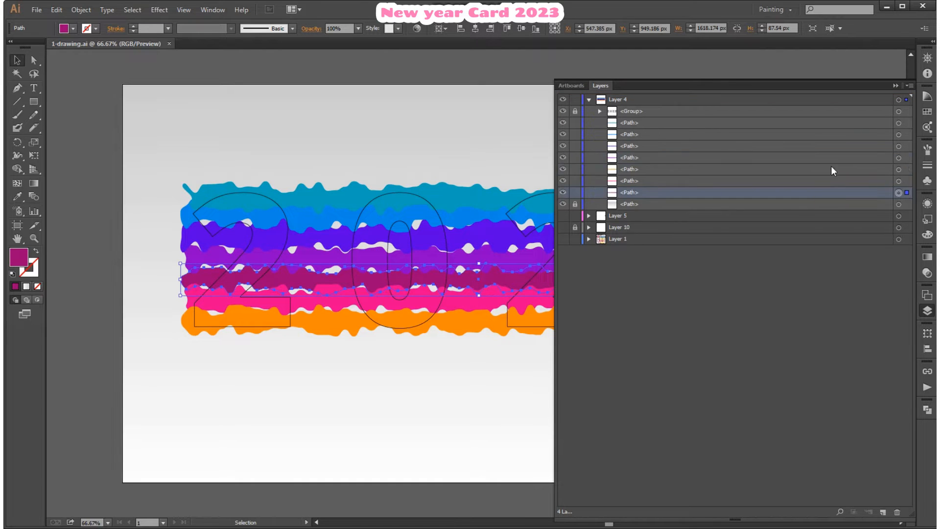
left_click(483, 304)
left_click_drag(647, 193, 647, 181)
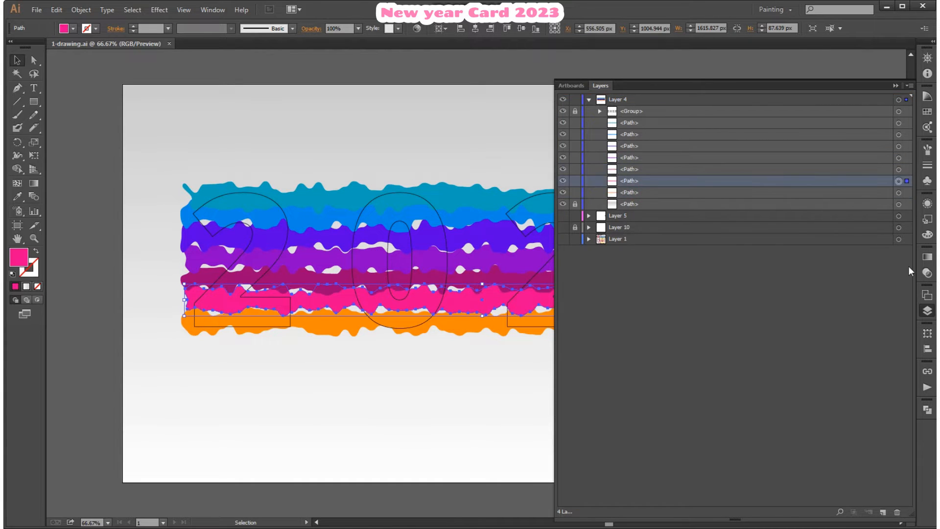
left_click(927, 310)
Step: Extend the violet band slightly downward and stretch the purple band both up and down to narrow the gaps around it
left_click(575, 395)
left_click_drag(476, 217, 483, 226)
left_click(355, 195)
left_click(375, 133)
left_click(346, 248)
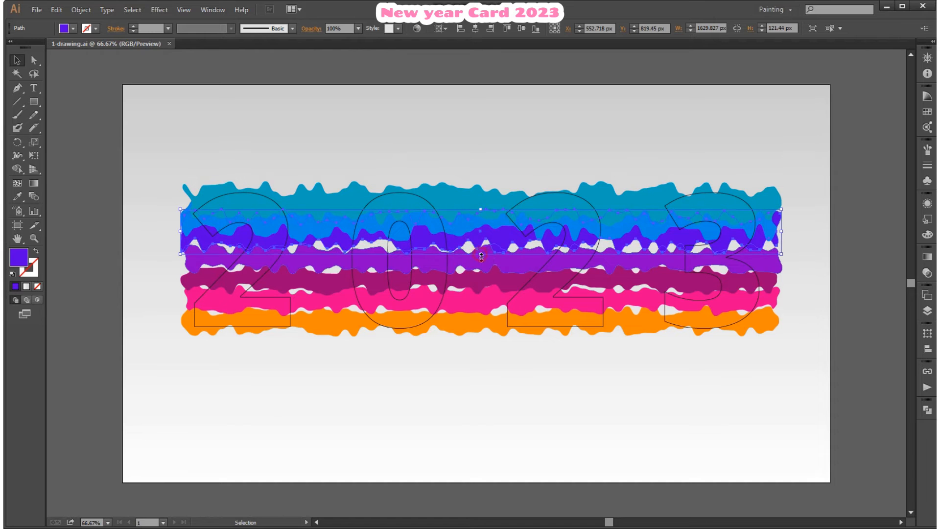
left_click_drag(480, 255, 482, 258)
left_click_drag(486, 276, 486, 284)
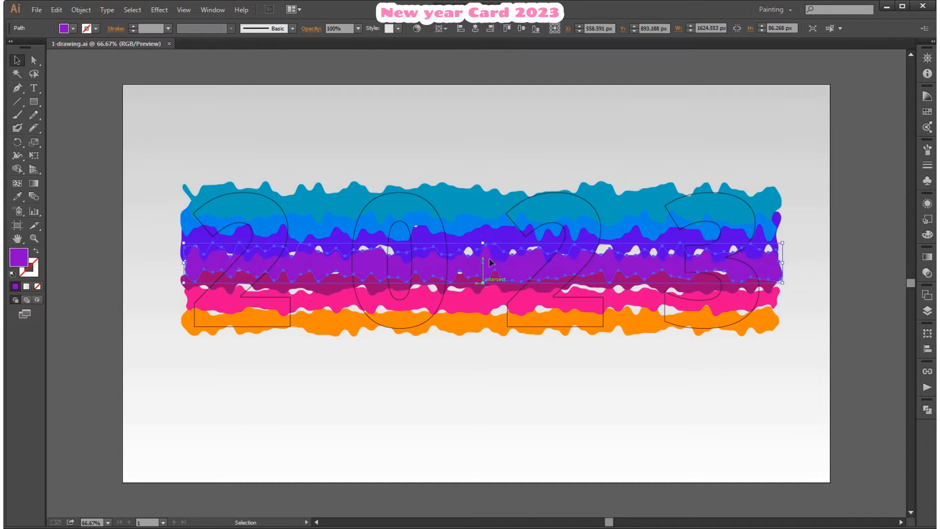
left_click_drag(483, 244, 483, 234)
Step: Stretch the dark magenta and pink bands taller to cover the white gaps between the neighbouring bands
left_click(338, 284)
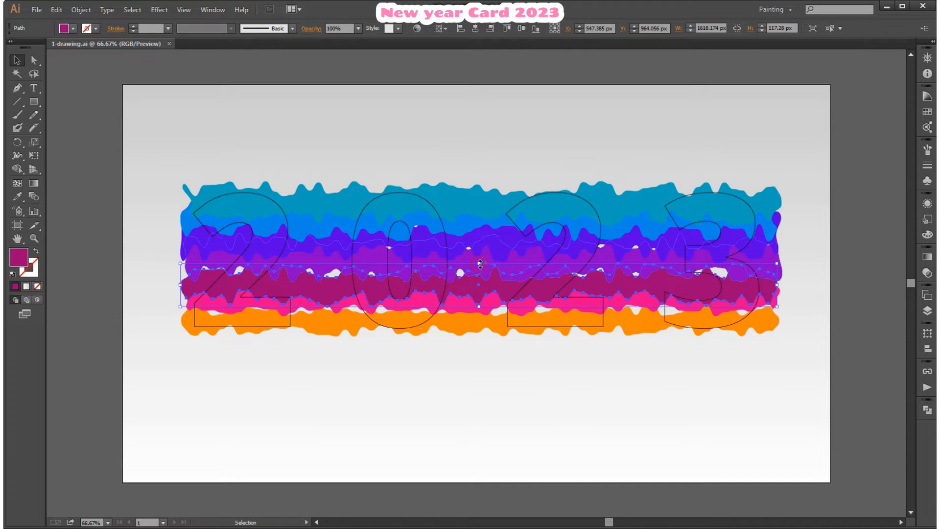
left_click_drag(479, 263, 480, 253)
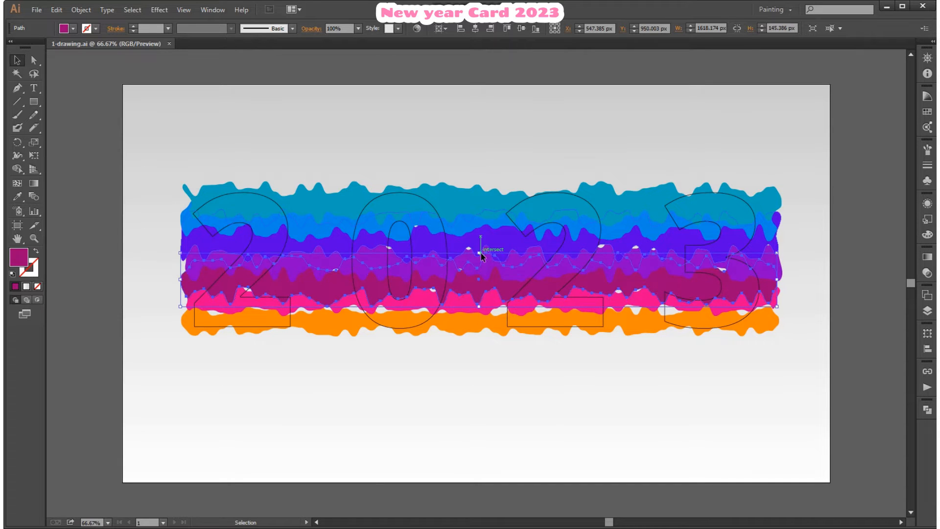
left_click(646, 306)
left_click_drag(483, 284, 485, 272)
left_click_drag(482, 316, 505, 328)
Step: Stretch the orange band downward below the bases of the digits
left_click(479, 336)
key("ctrl+shift+a")
left_click(547, 363)
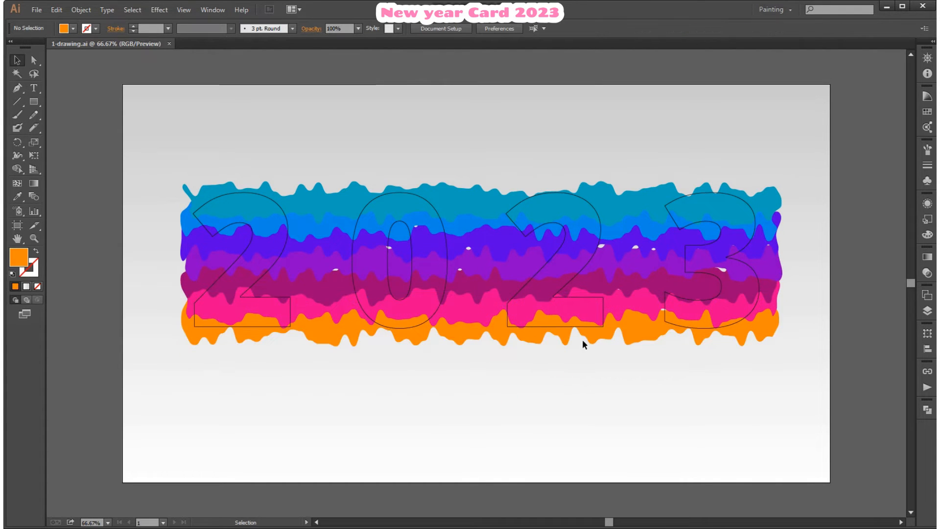
Step: Adjust the heights of the violet and purple bands to close the remaining small white gaps
left_click(610, 326)
left_click(620, 327)
left_click(387, 140)
left_click(361, 267)
left_click_drag(483, 281, 480, 245)
left_click(420, 250)
left_click(463, 235)
left_click(804, 197)
Step: Widen all seven coloured bands together toward the artboard's left edge
key("ctrl+a")
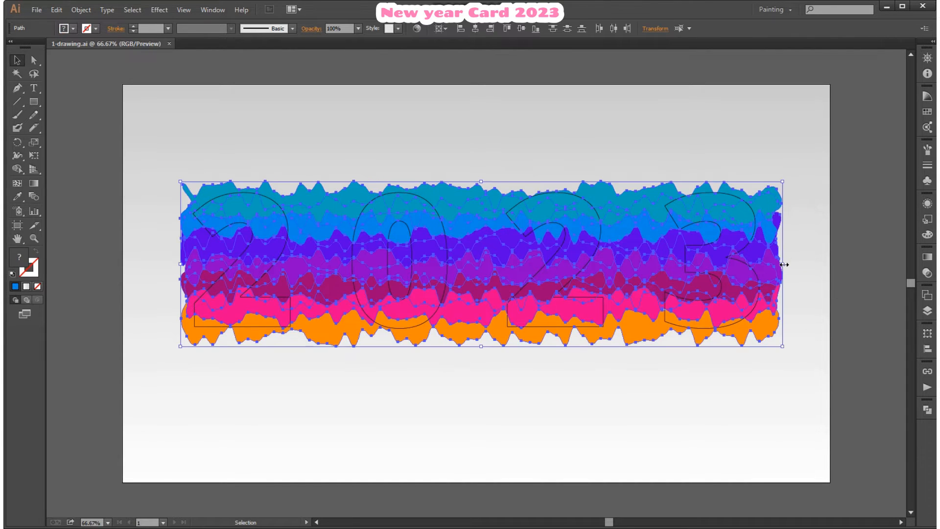
left_click_drag(783, 264, 760, 264)
left_click(458, 142)
Step: Stretch the purple, dark magenta and pink bands further upward beneath the bands above them
left_click(430, 249)
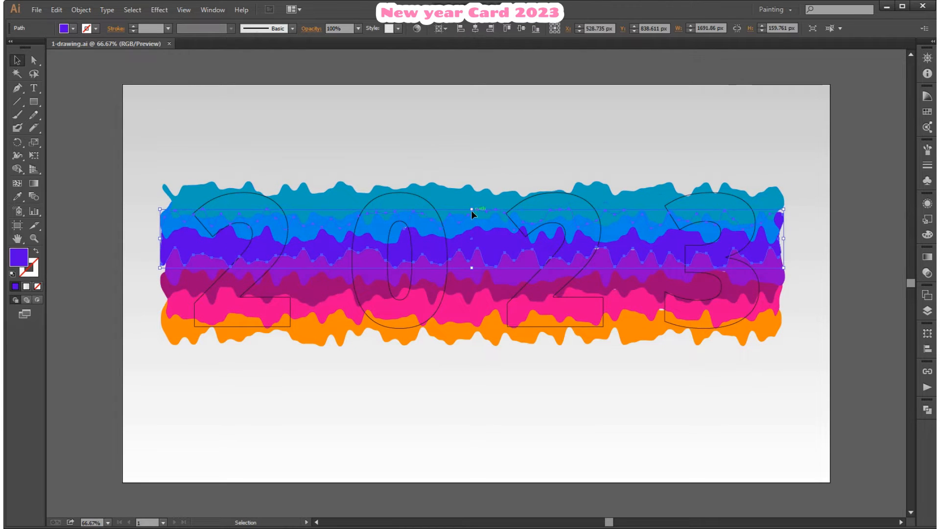
left_click(472, 276)
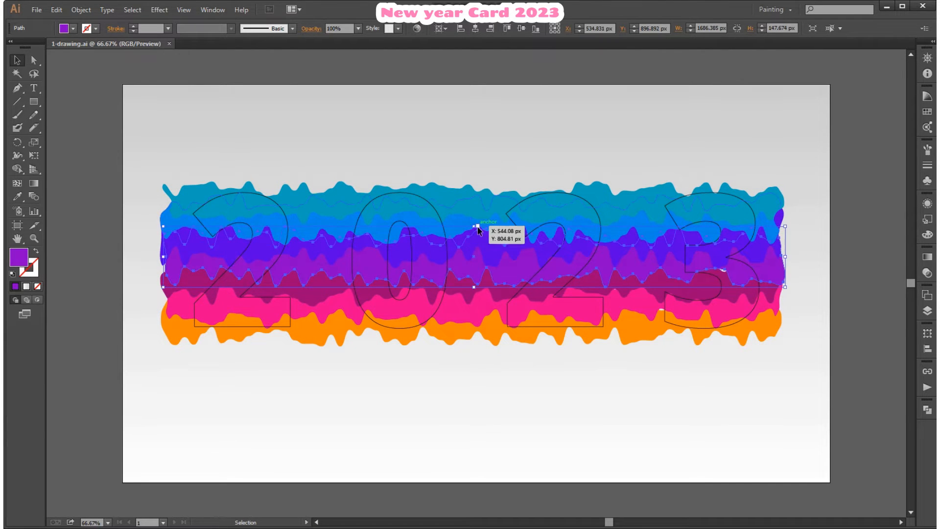
left_click(828, 246)
left_click(465, 256)
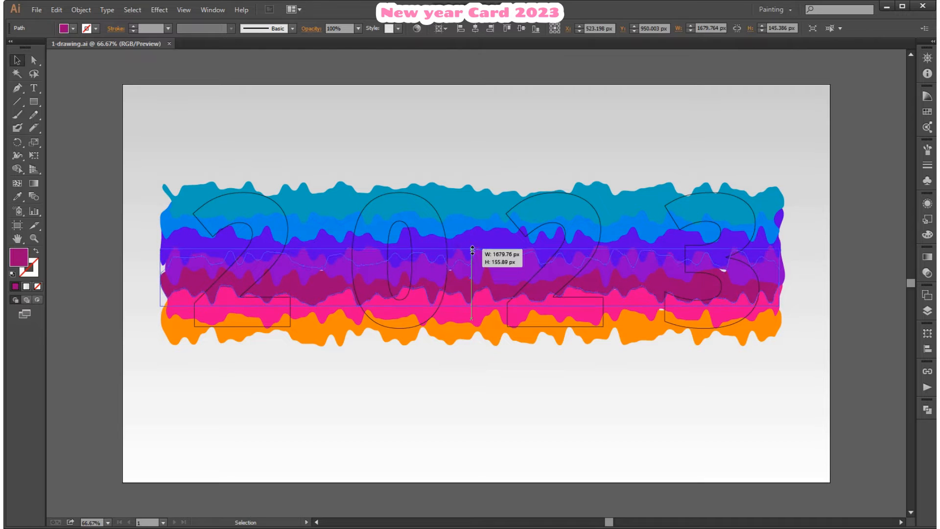
left_click(841, 281)
left_click(624, 308)
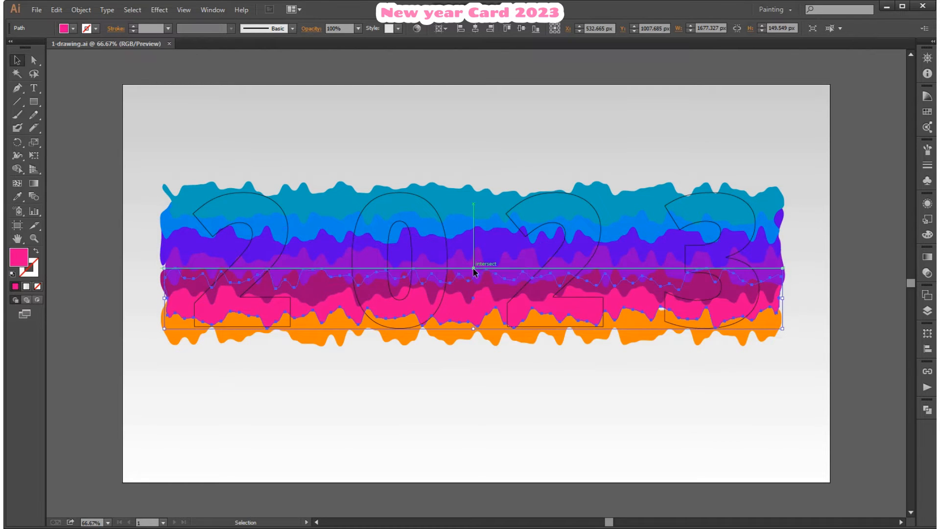
left_click(647, 401)
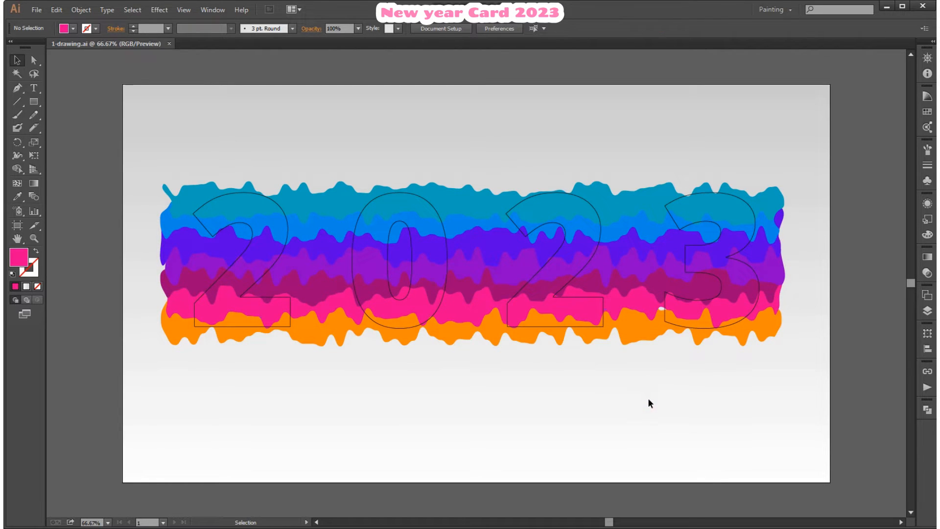
Step: Stretch the orange band further down and extend its upper edge beneath the pink band to about 228 px tall
left_click(583, 342)
mouse_move(470, 345)
left_mouse_down()
mouse_move(477, 370)
mouse_move(478, 362)
left_mouse_up()
left_click_drag(475, 283, 479, 281)
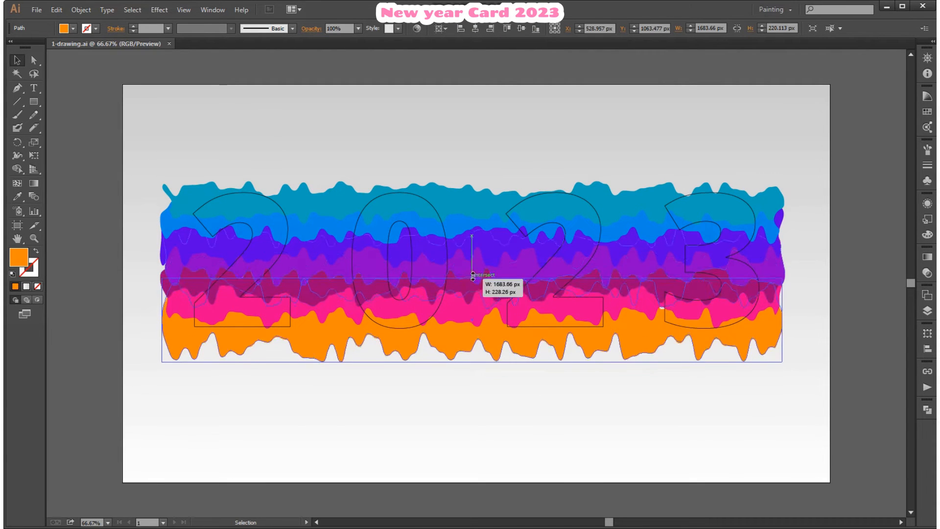
left_click(573, 386)
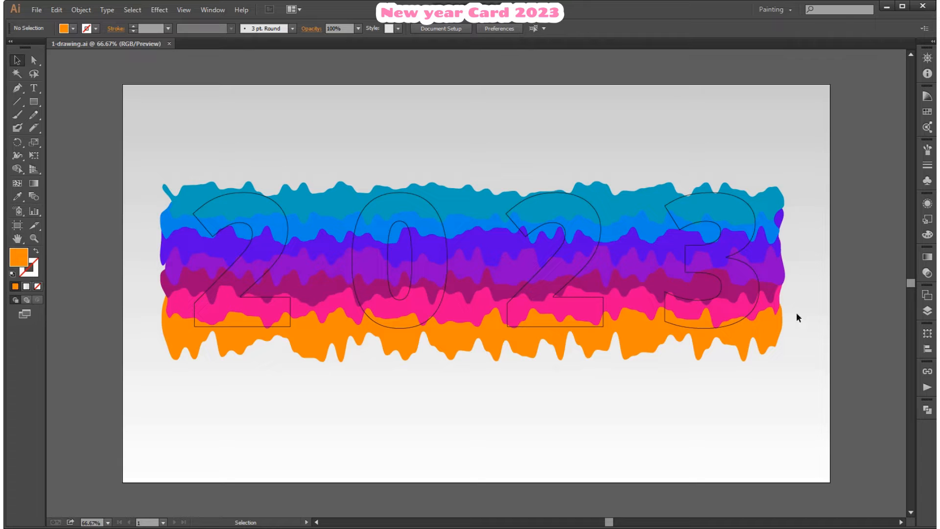
Step: Group all seven coloured bands
left_click_drag(803, 181, 624, 367)
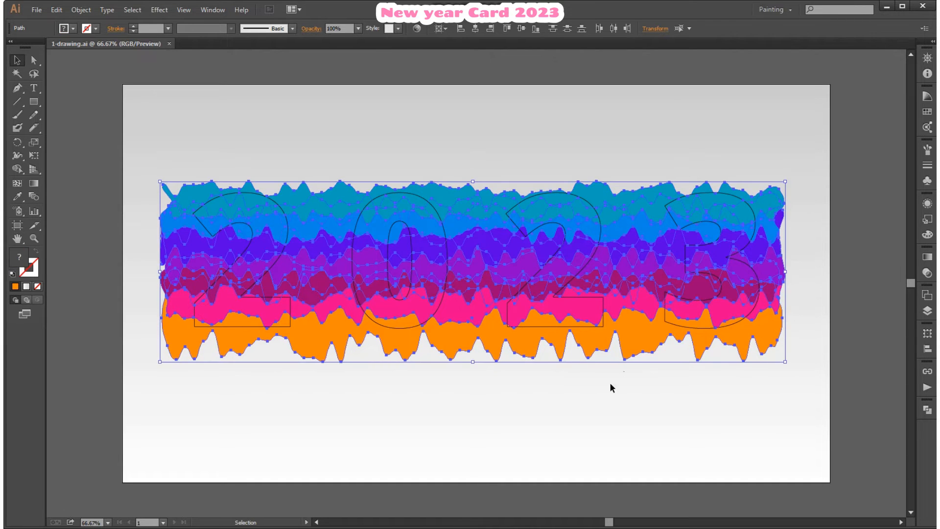
right_click(588, 386)
left_click(617, 260)
Step: Unlock the digit outline group and swap its fill and stroke to give the digits a solid black fill
key("F7")
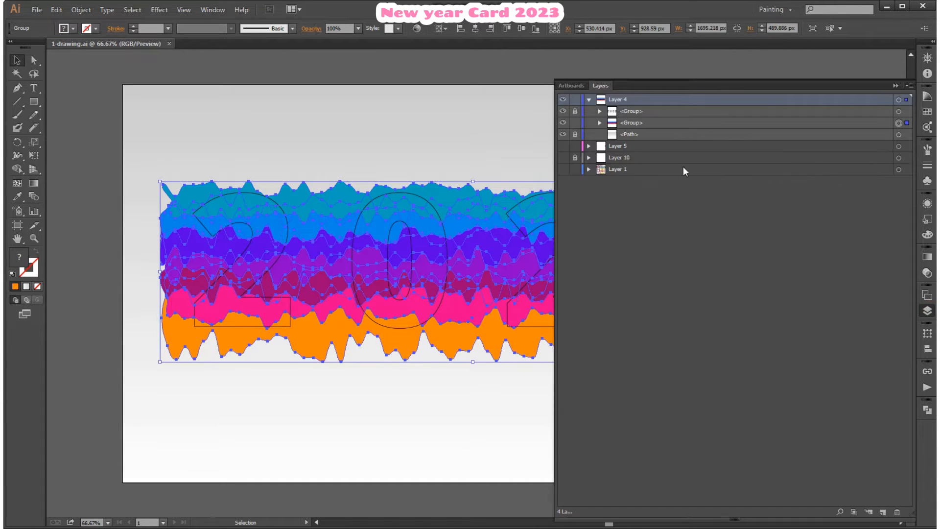
left_click(904, 112)
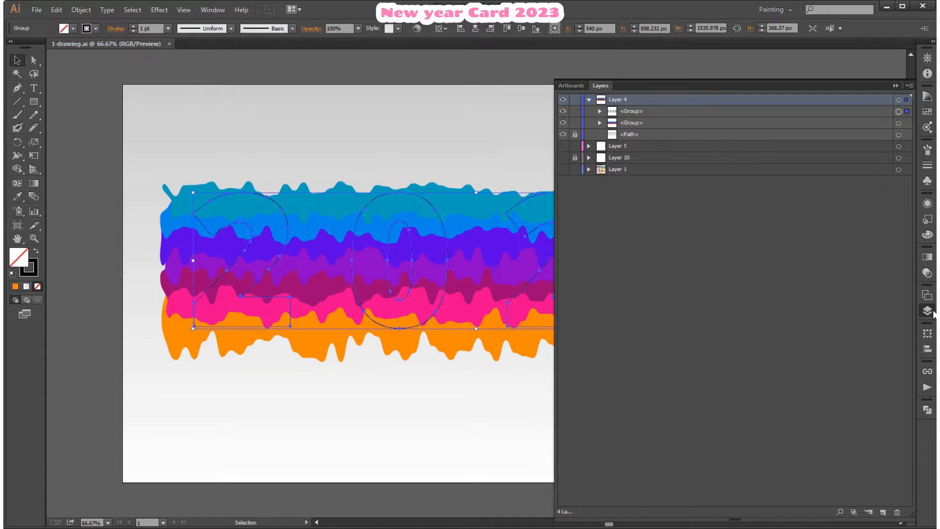
key("F7")
left_click(36, 251)
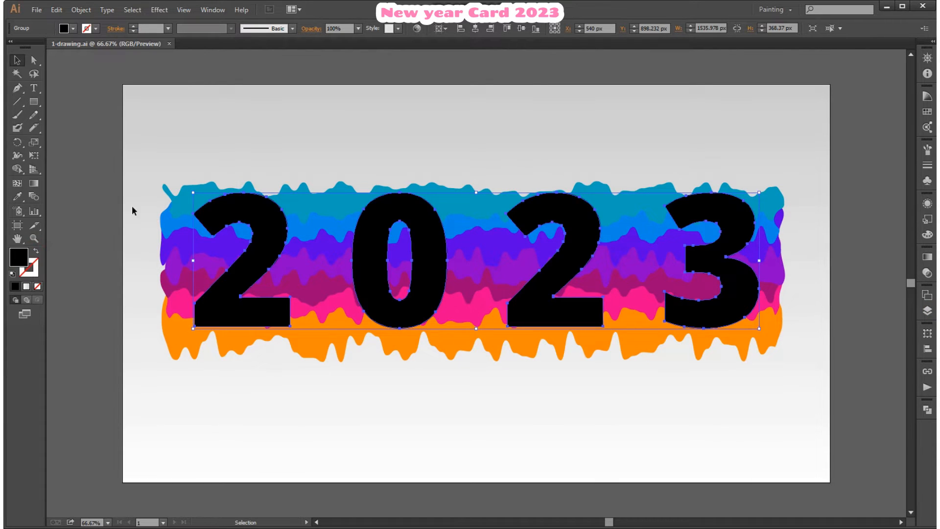
left_click(306, 121)
Step: Create a 1920 x 1080 px rectangle and align it to cover the whole artboard
left_click(35, 101)
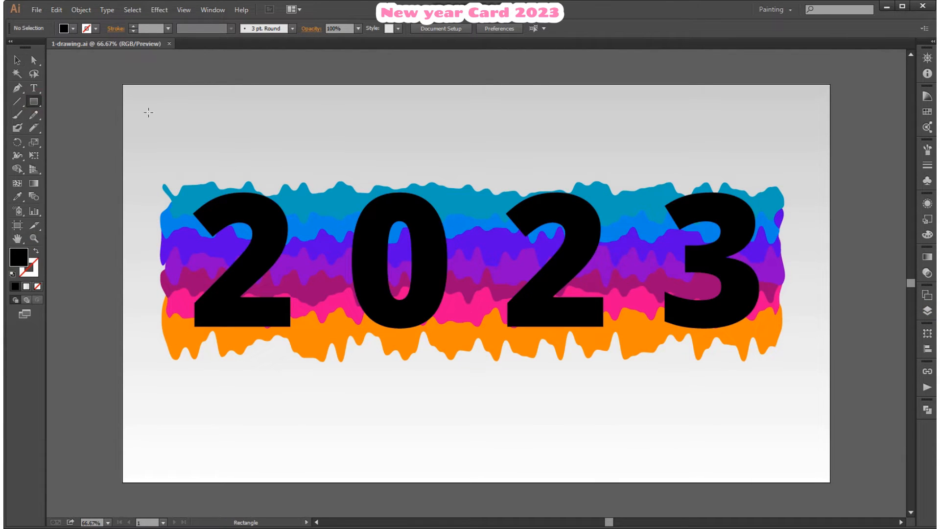
left_click(160, 122)
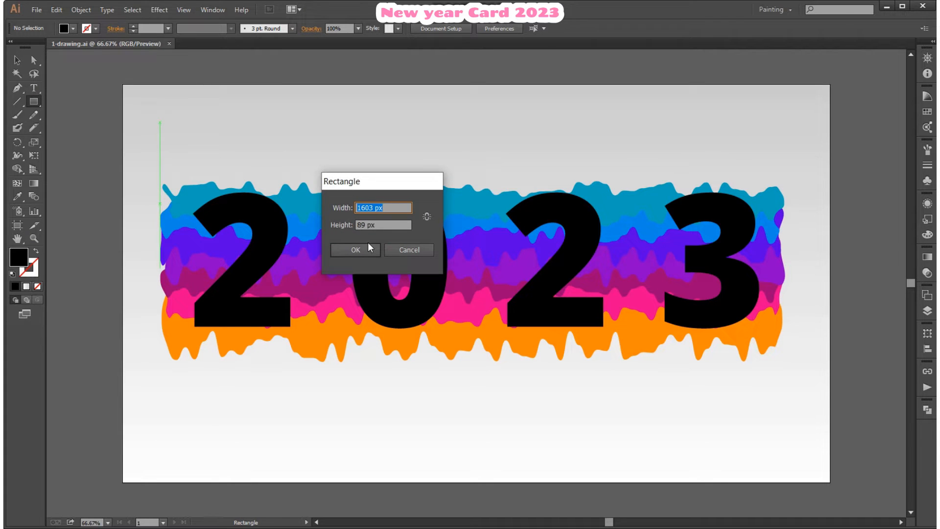
type("1920")
key("Tab")
type("10")
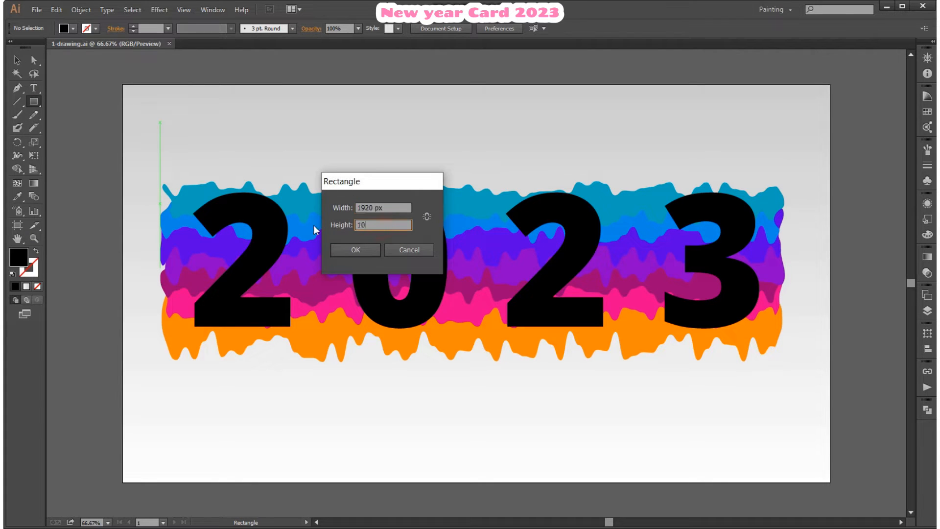
type("80")
left_click(339, 249)
left_click(489, 28)
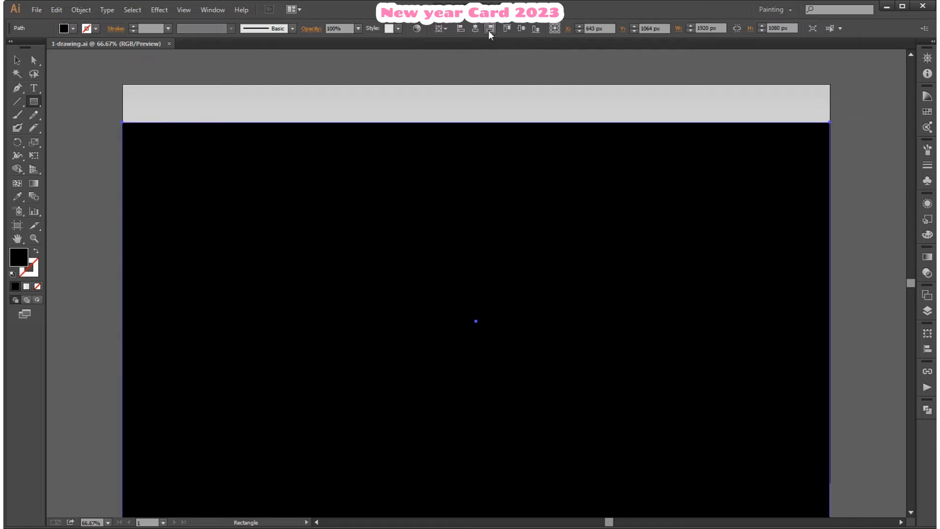
left_click(488, 29)
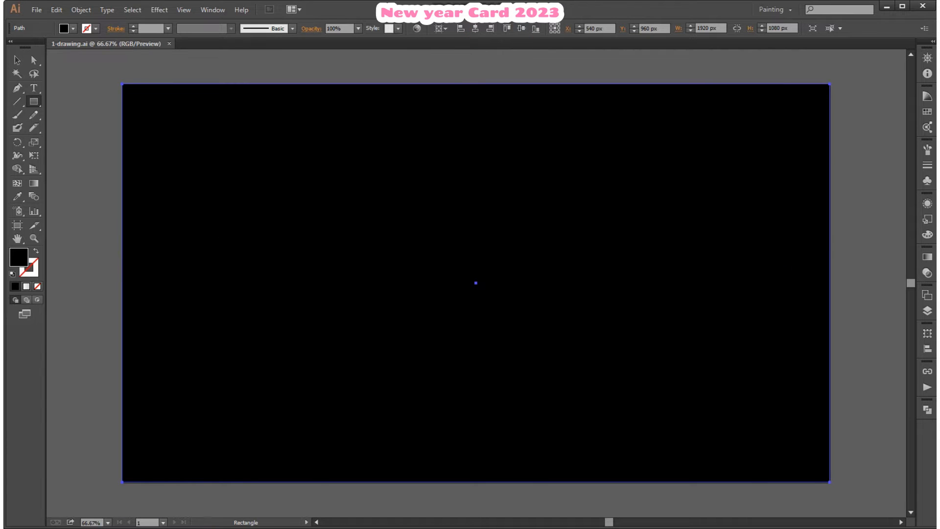
Step: Fill the full-size rectangle with light cyan blue and place it directly below the digit group in the layer stack
left_click(927, 111)
left_click(799, 441)
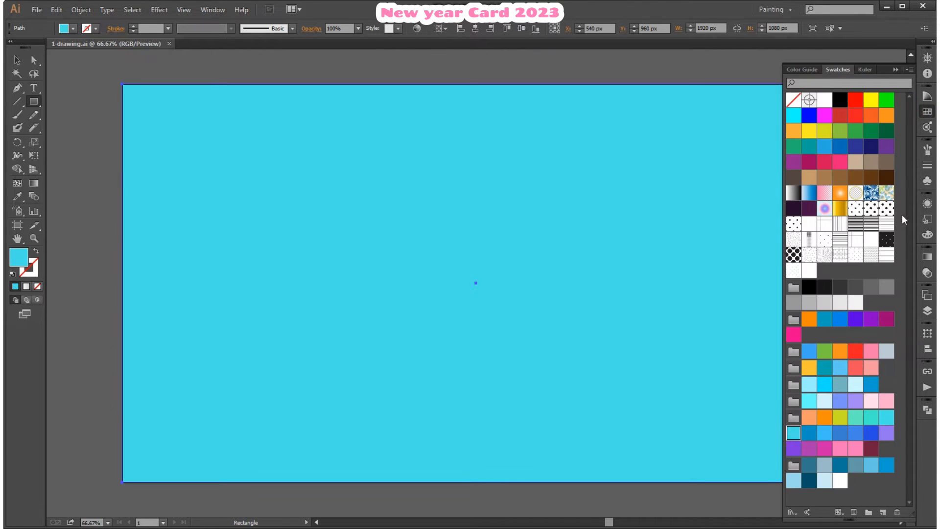
left_click(927, 111)
left_click(928, 312)
left_click_drag(627, 124, 627, 106)
left_click(928, 311)
key("v")
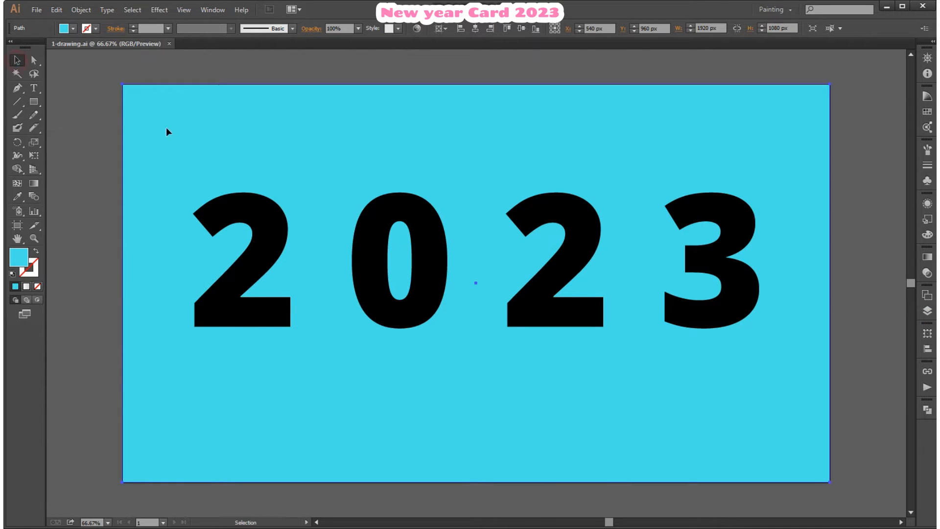
Step: Cut the digits out of the full-size rectangle with Pathfinder to reveal the coloured bands through them
key("ctrl+a")
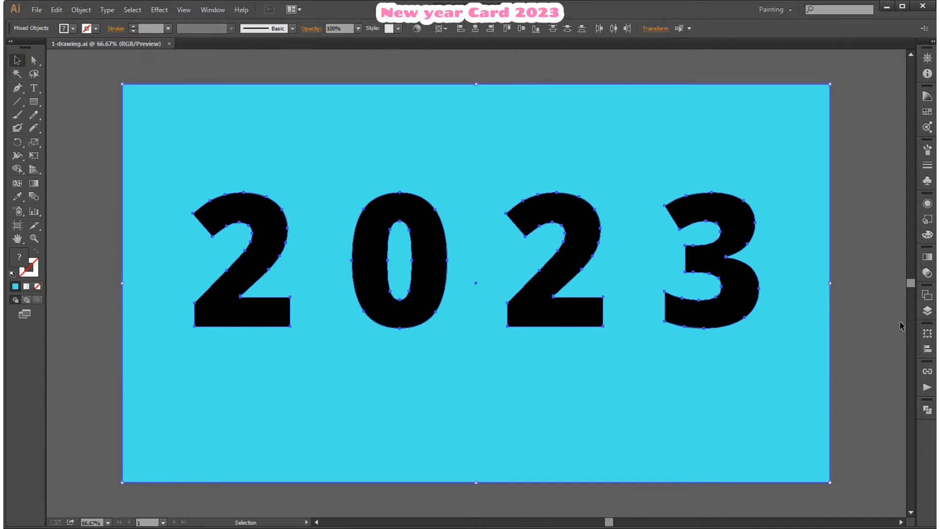
left_click(928, 410)
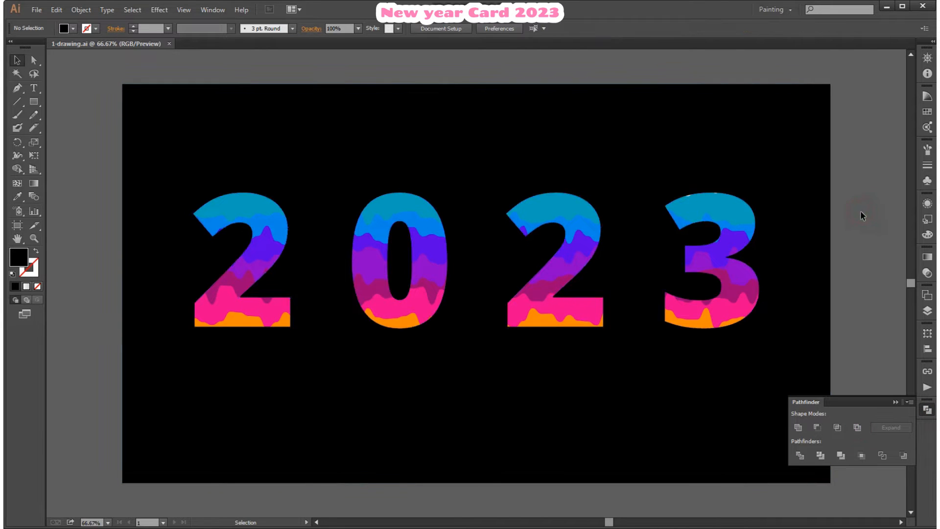
Step: Fill the rectangle with the digit-shaped cut-outs with white
key("ctrl+a")
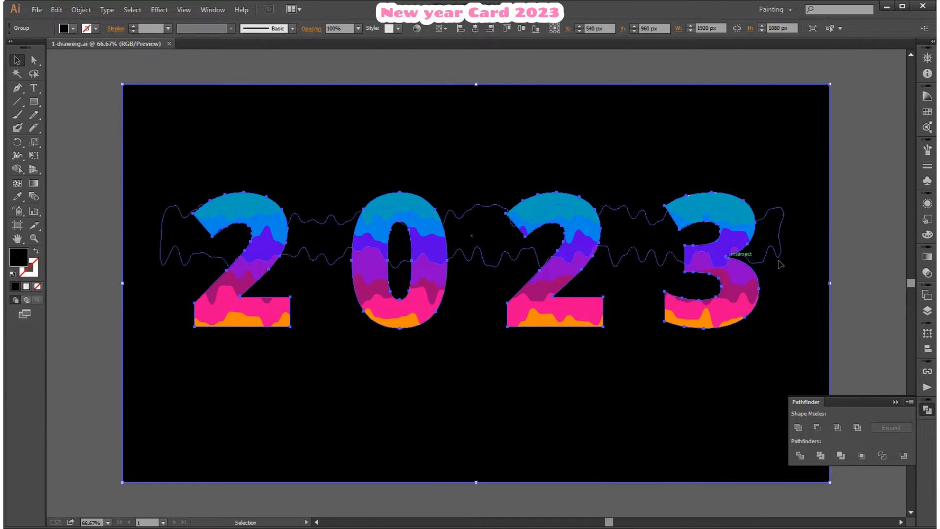
left_click(927, 310)
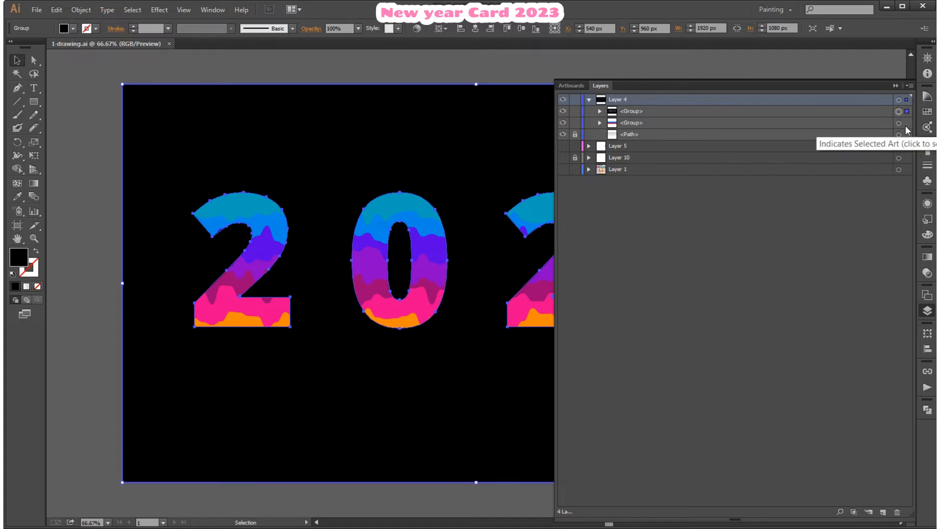
left_click(906, 124, "shift")
left_click(927, 310)
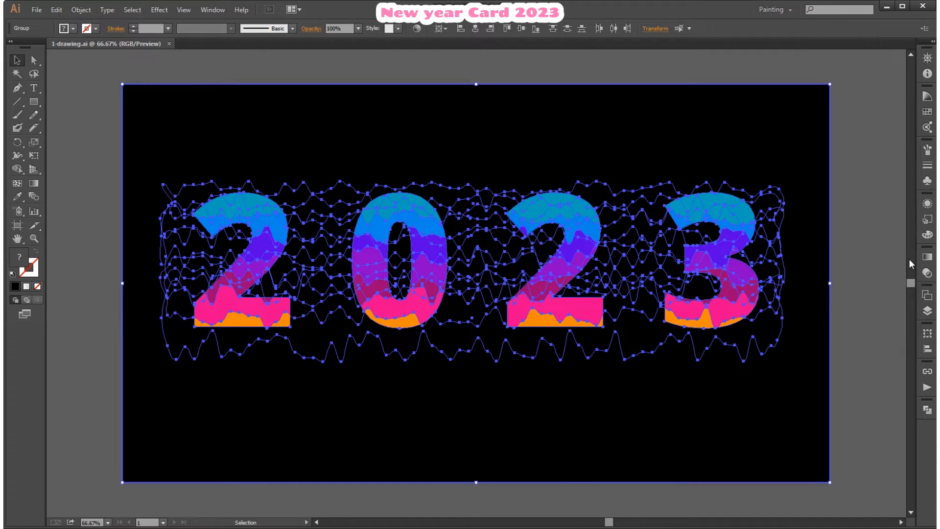
left_click(762, 117)
left_click(73, 29)
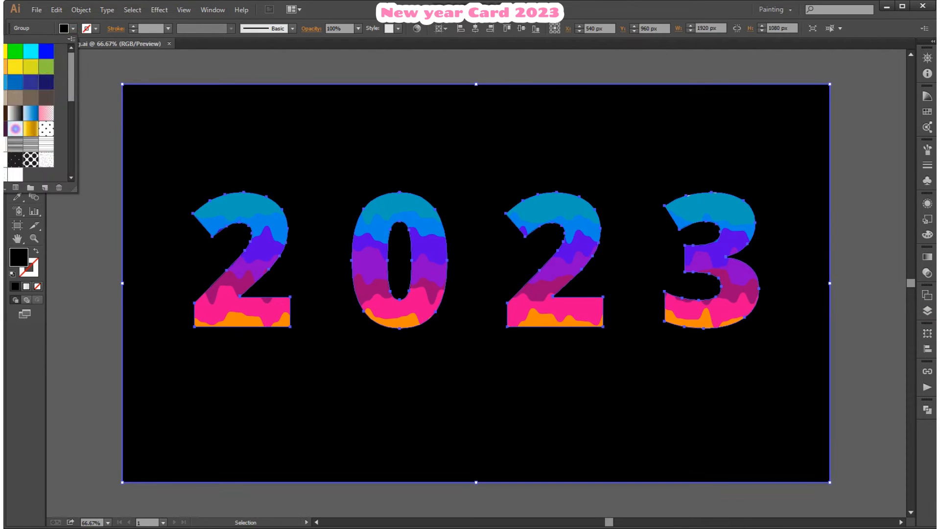
left_click(31, 43)
left_click(856, 202)
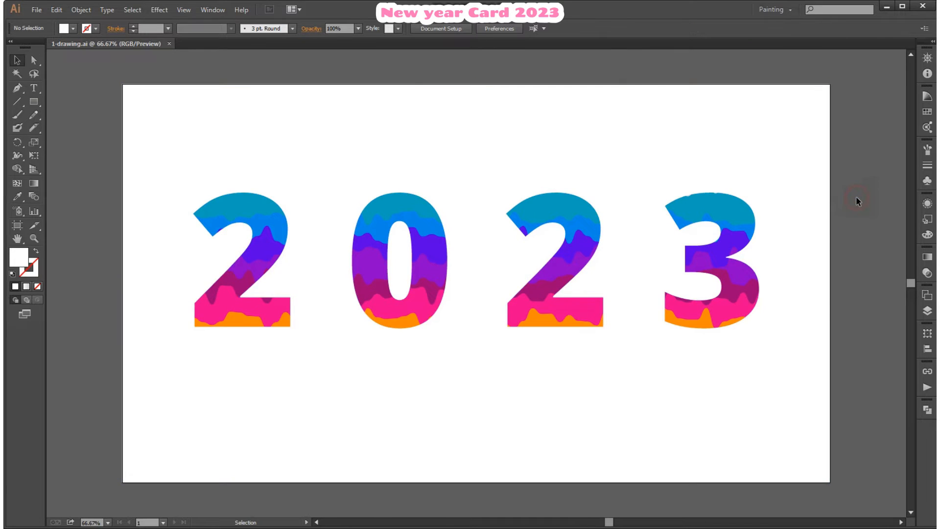
Step: Lock the white cut-out group and select the group of coloured bands beneath it
left_click(927, 310)
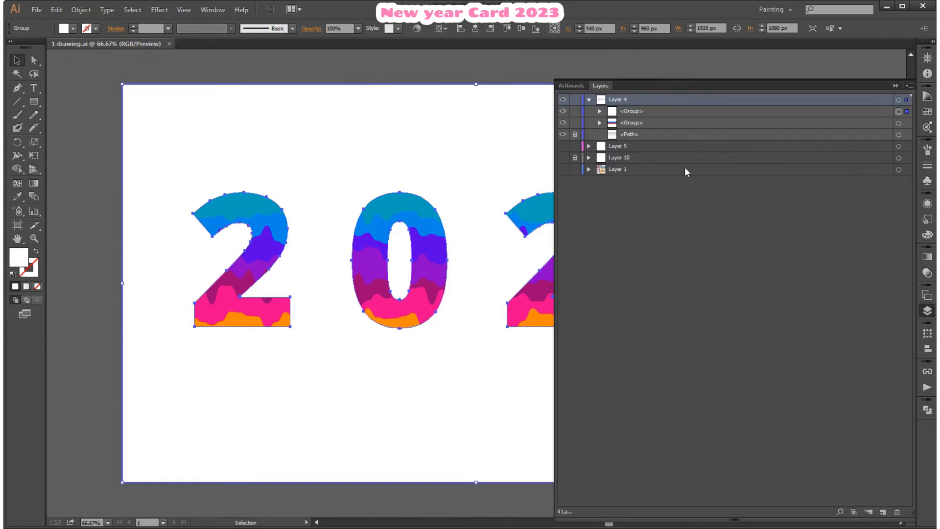
left_click(926, 311)
left_click(867, 262)
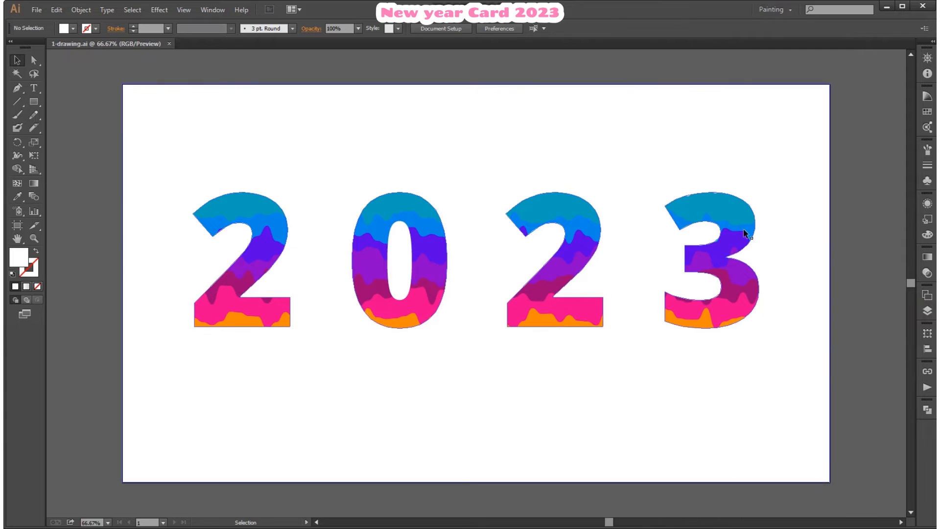
left_click(926, 310)
left_click(906, 123)
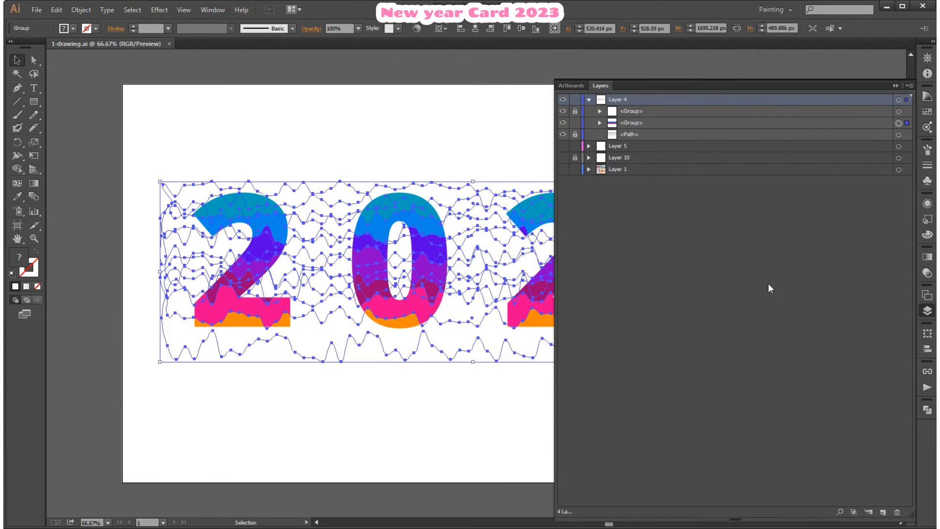
Step: Try to apply a drop shadow to the whole group of coloured bands at once
left_click_drag(554, 258, 676, 258)
left_click(926, 310)
left_click(159, 10)
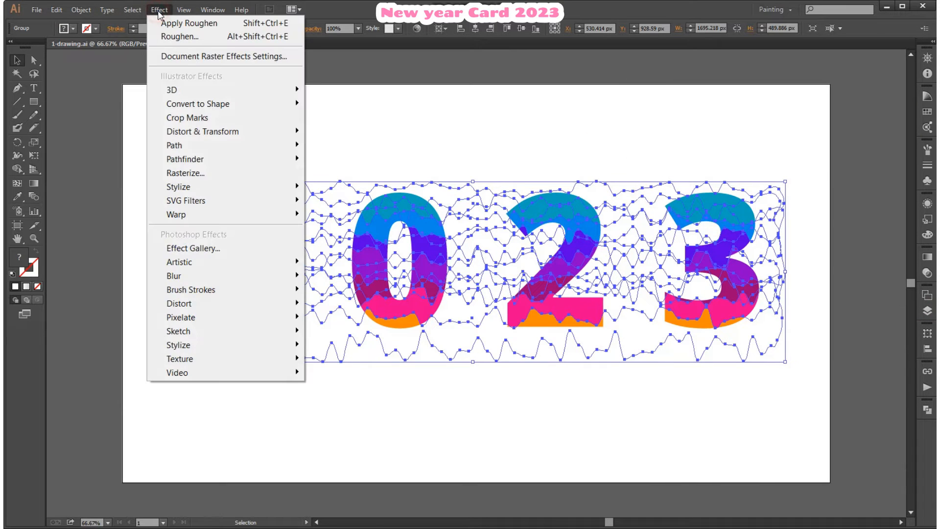
mouse_move(292, 137)
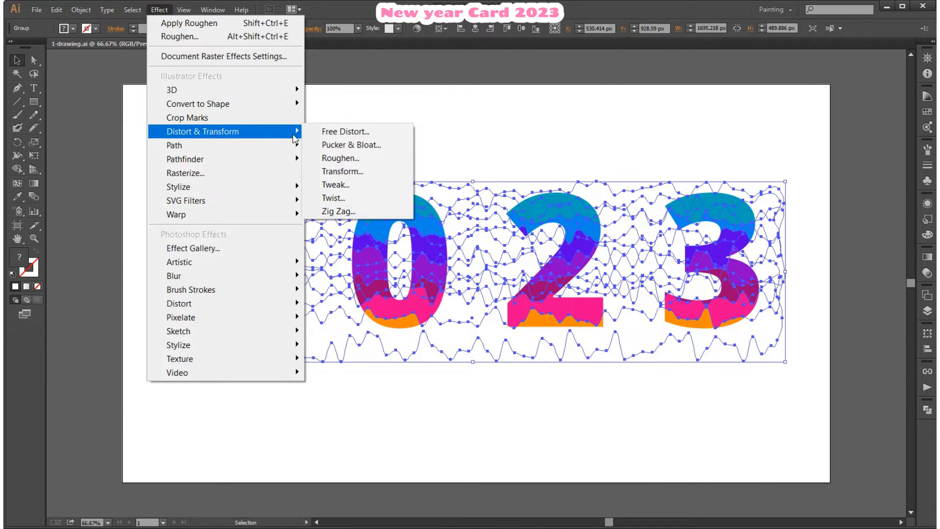
mouse_move(293, 186)
left_click(343, 189)
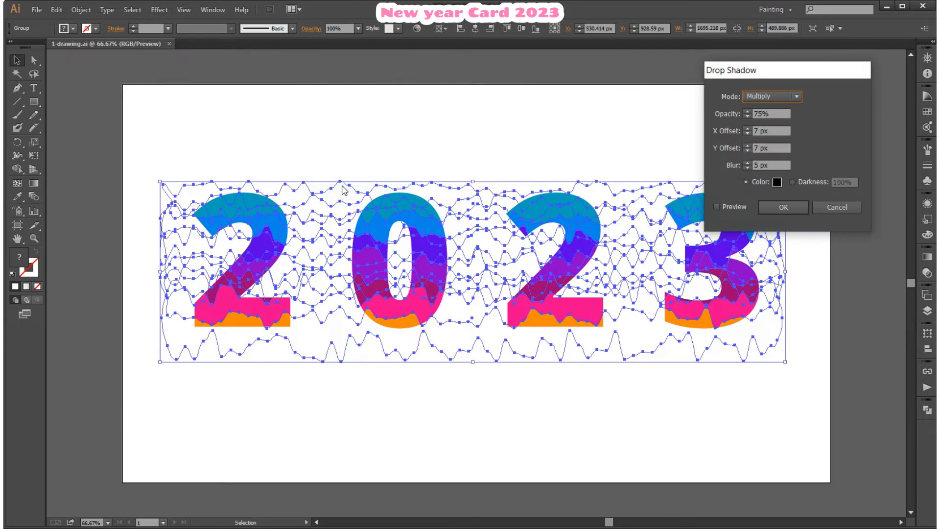
left_click(724, 209)
left_click(781, 208)
left_click(877, 113)
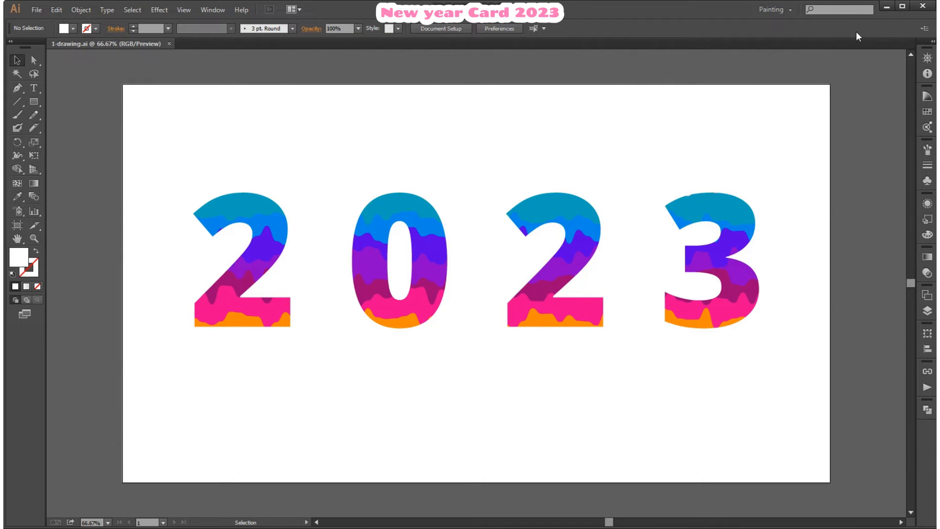
key("ctrl+a")
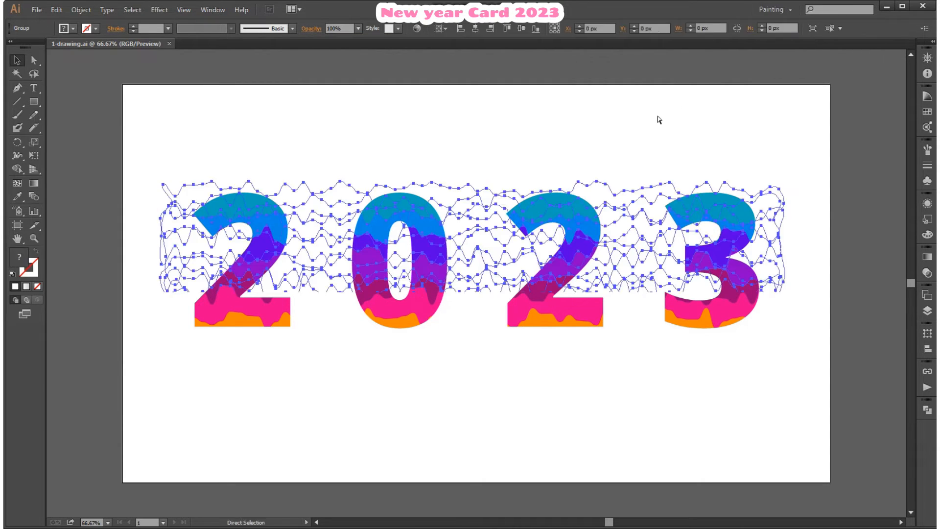
Step: Ungroup the coloured bands and give each a Multiply drop shadow with 75% opacity, 7 px X and Y offsets and 5 px blur
right_click(750, 294)
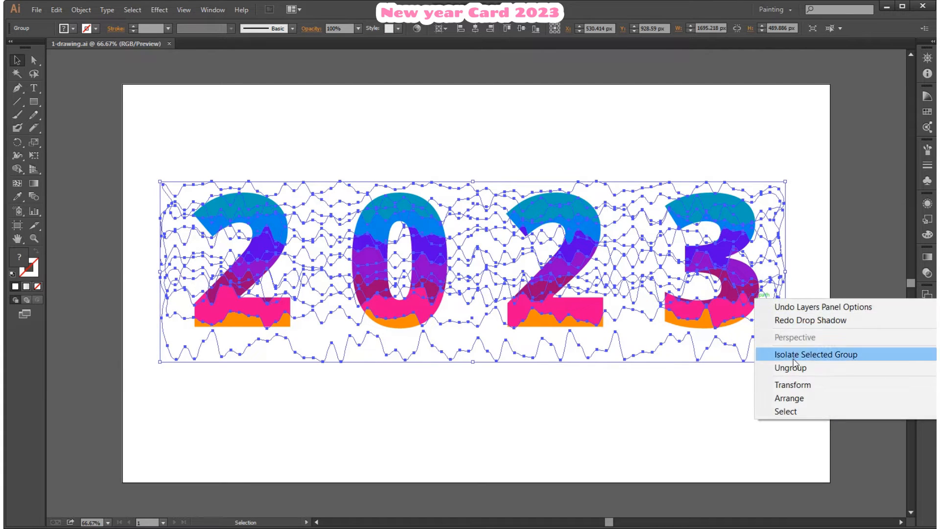
left_click(773, 369)
left_click(80, 10)
mouse_move(159, 10)
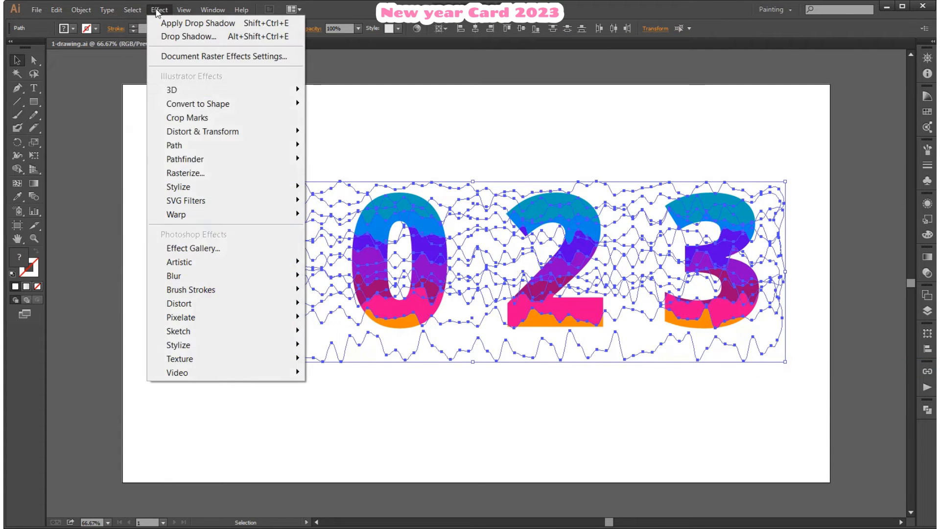
mouse_move(198, 136)
mouse_move(196, 186)
left_click(336, 186)
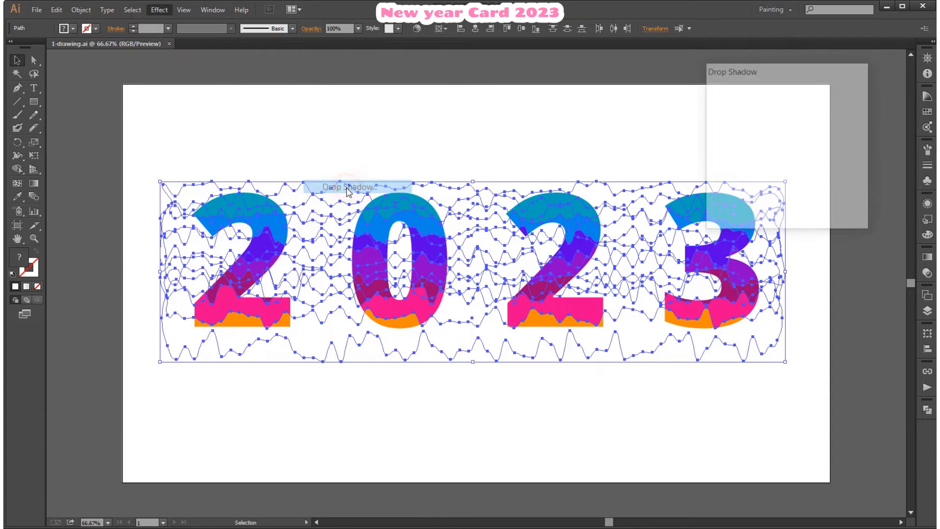
left_click(726, 207)
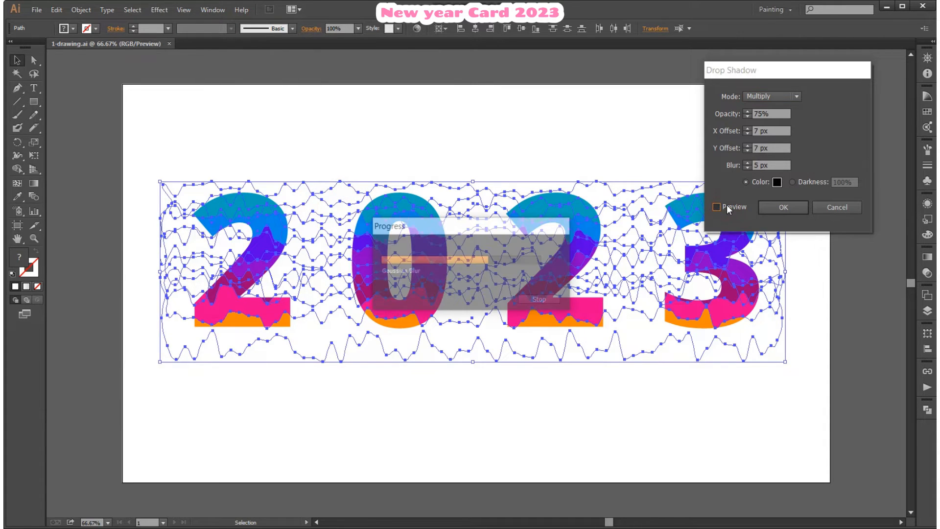
left_click(785, 207)
left_click(851, 185)
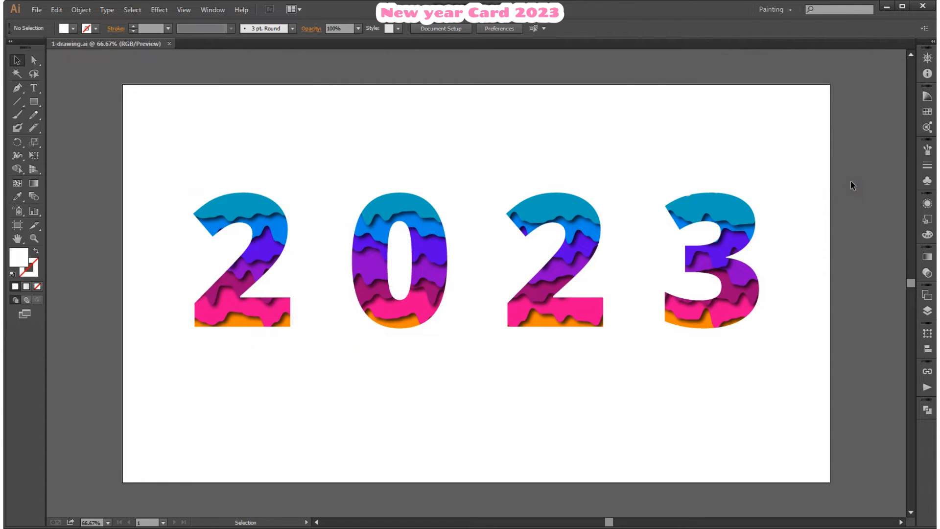
left_click(857, 214)
Step: Move the teal band slightly upward and adjust the vertical position of the bright blue band beneath it
left_click(698, 204)
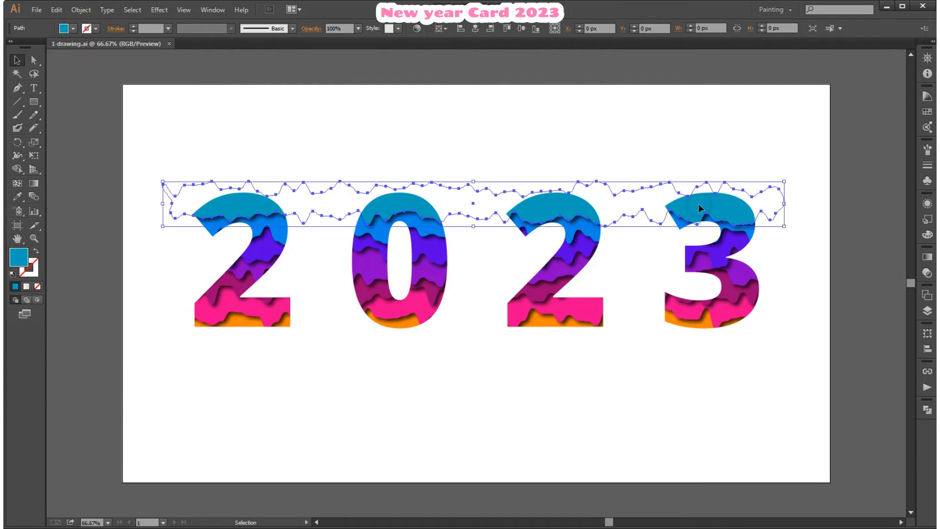
left_click_drag(698, 205, 698, 201)
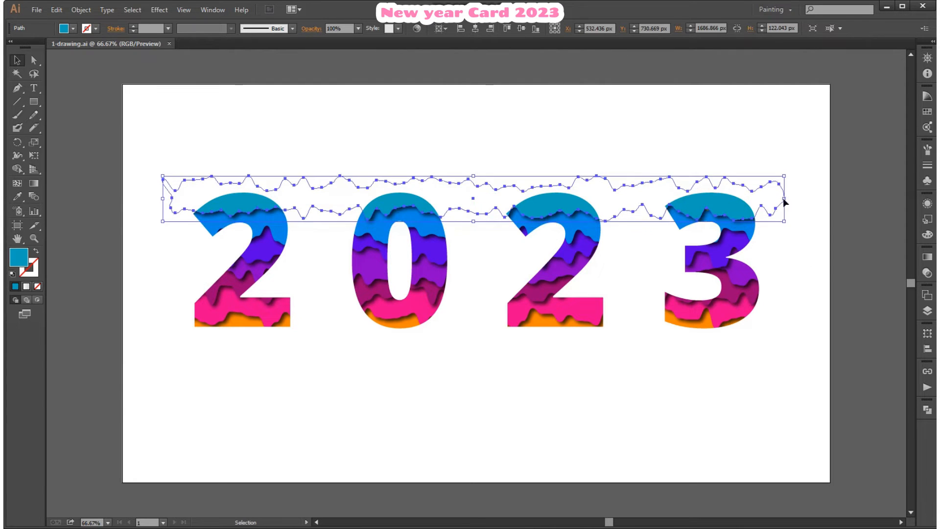
left_click(874, 195)
left_click_drag(377, 233, 381, 223)
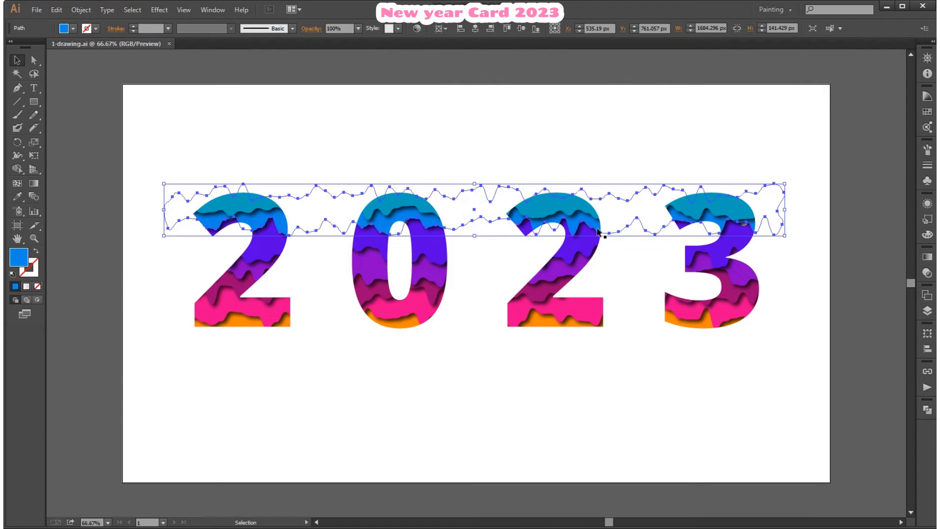
left_click_drag(576, 231, 583, 232)
left_click(842, 257)
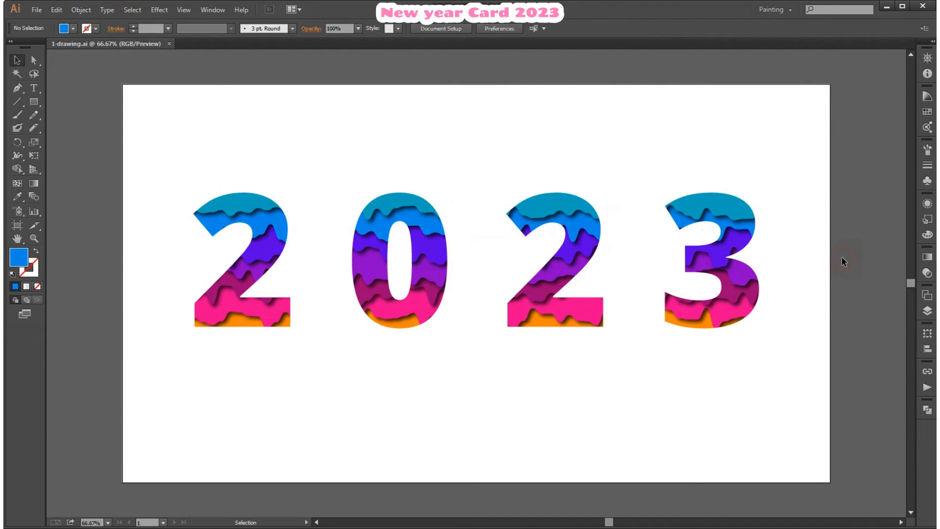
Step: Move the pink band slightly upward so more of the orange band shows at the base of the digits
left_click_drag(274, 286, 269, 314)
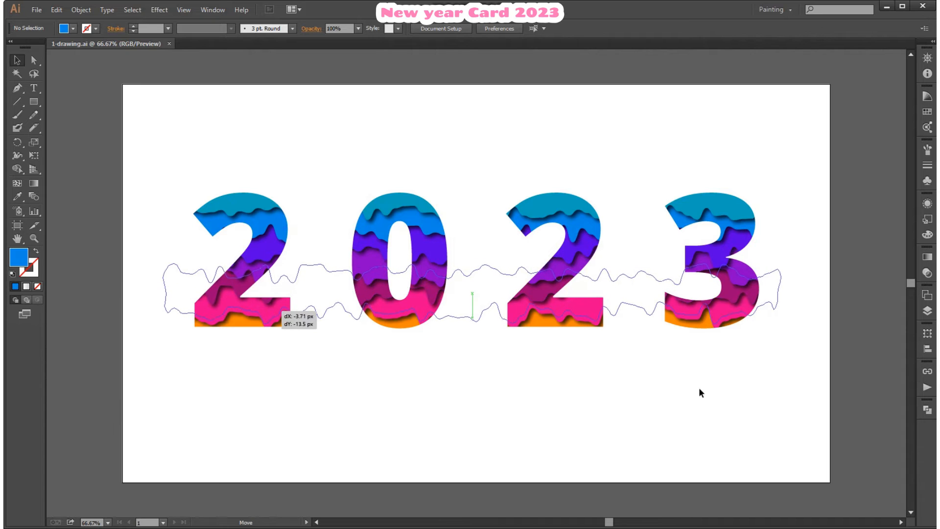
left_click_drag(785, 262, 788, 276)
left_click(831, 296)
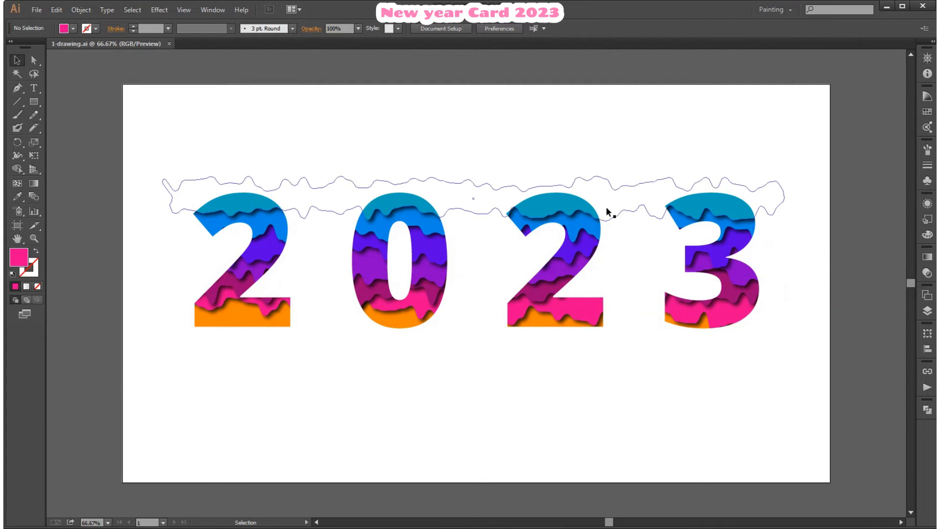
left_click_drag(609, 212, 609, 299)
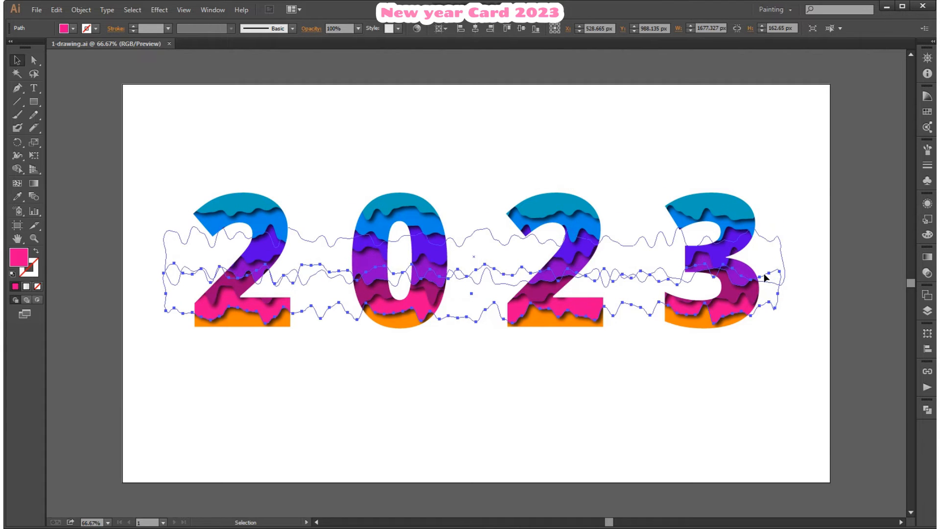
left_click(817, 289)
left_click_drag(721, 315, 723, 313)
left_click(865, 263)
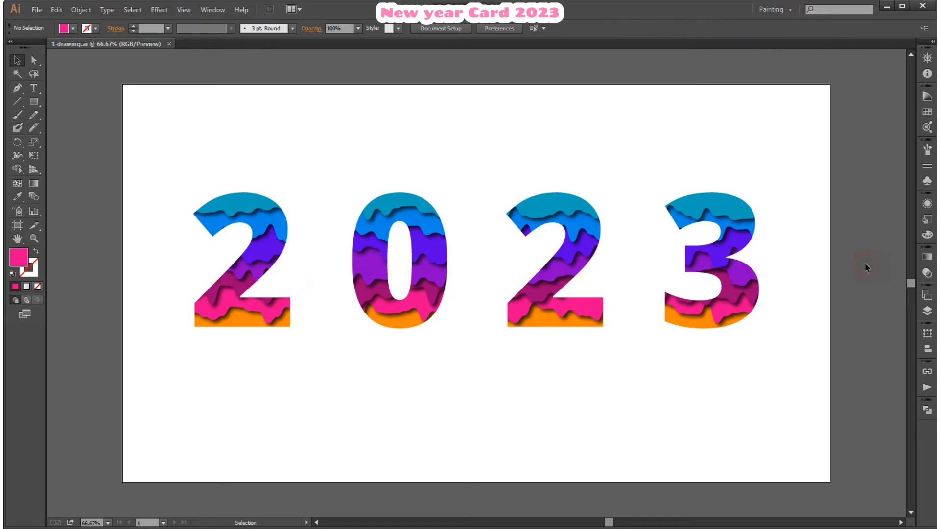
Step: Copy the white group with the digit-shaped cut-outs and paste the duplicate above the original in Layer 4
left_click(927, 311)
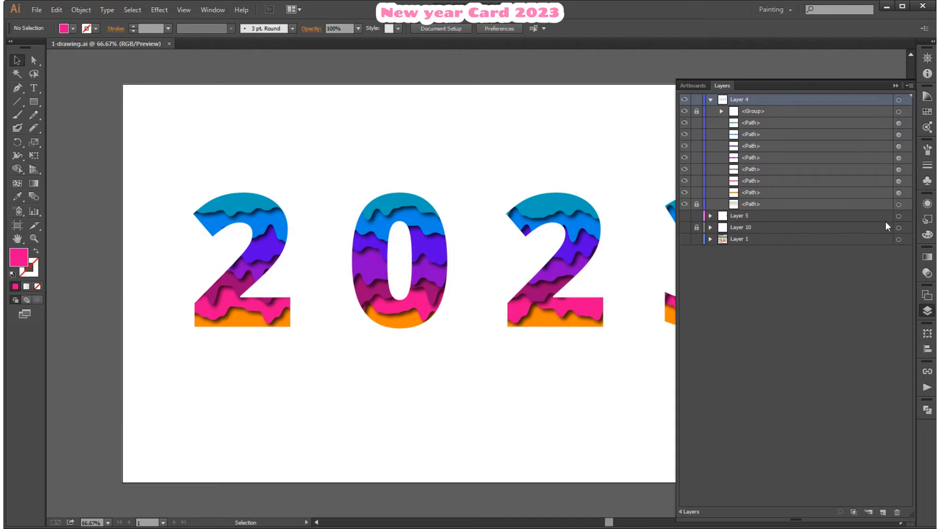
left_click(927, 311)
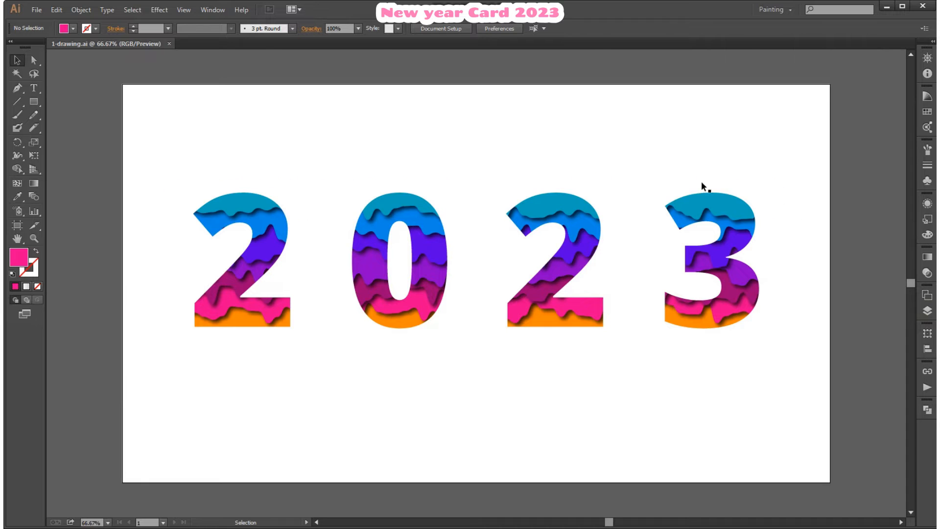
left_click(929, 313)
left_click(906, 111)
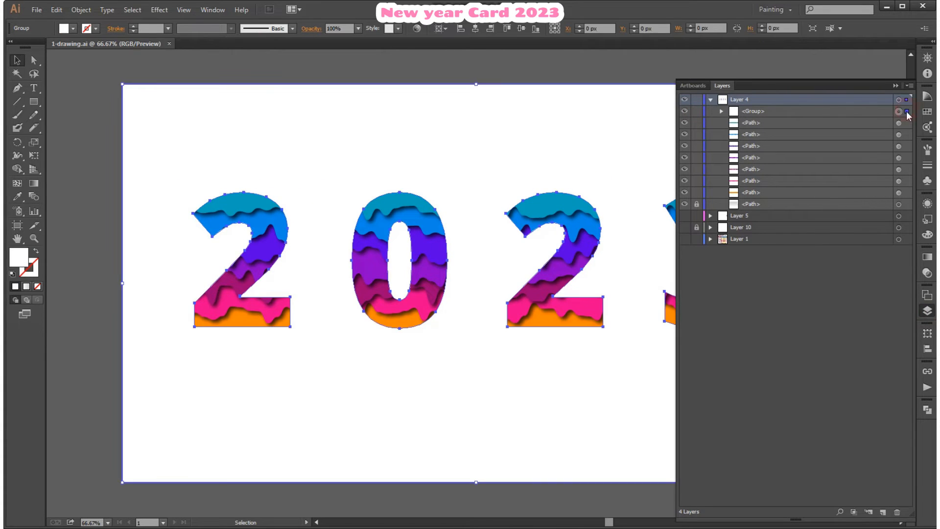
left_click(926, 310)
left_click(56, 10)
left_click(77, 67)
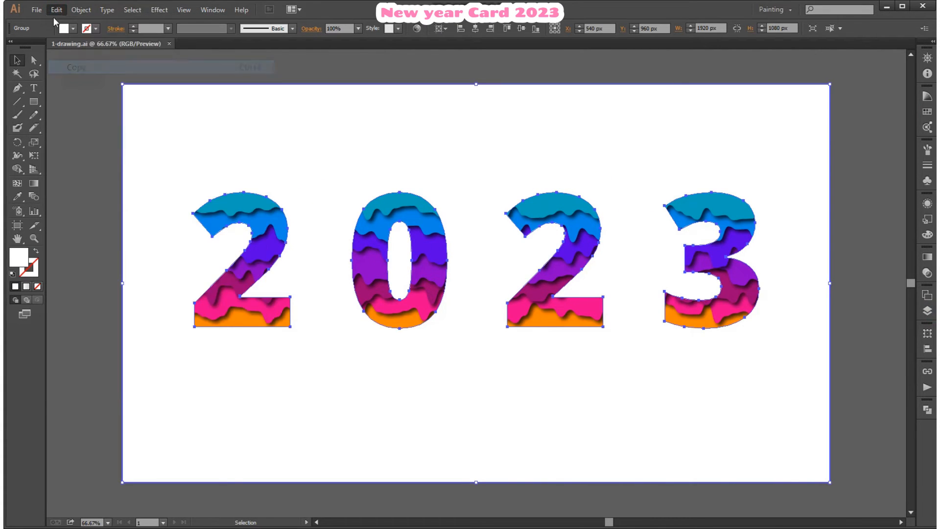
left_click(56, 10)
left_click(76, 80)
left_click(926, 311)
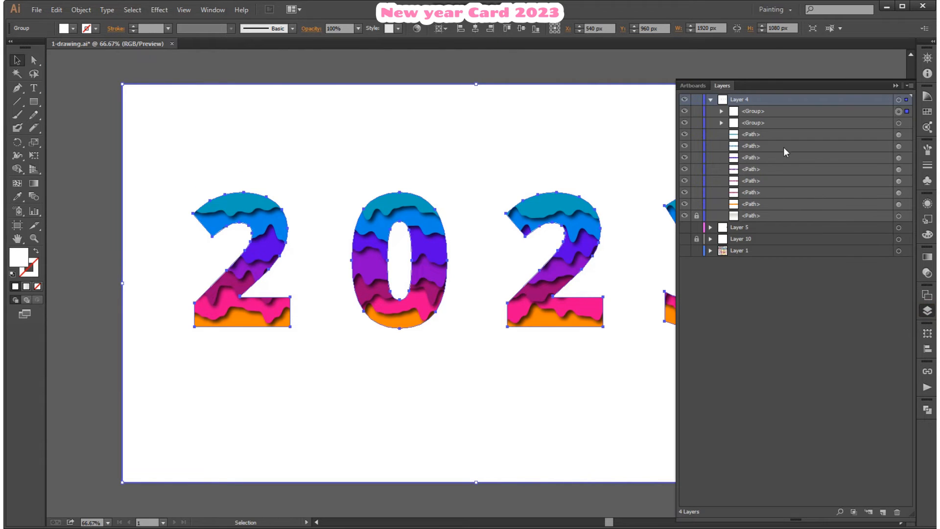
left_click(722, 111)
left_click(927, 310)
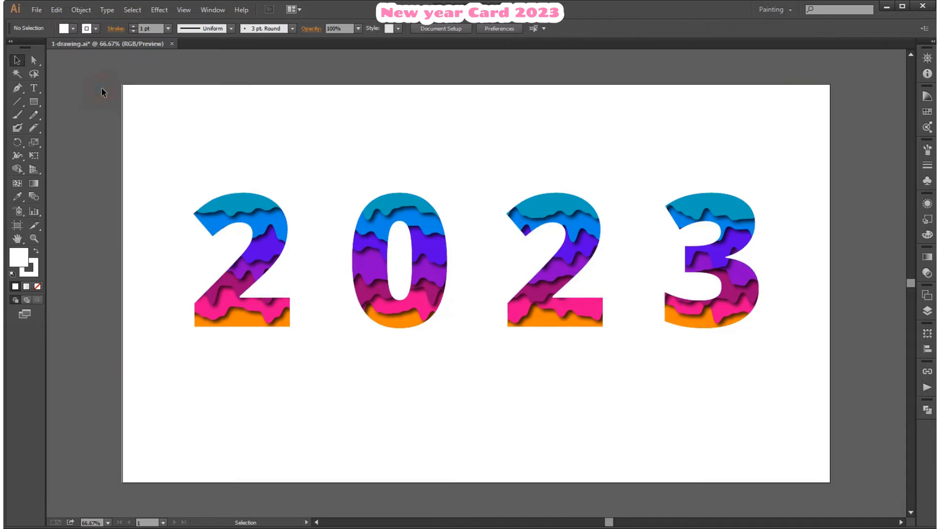
Step: Apply a Multiply drop shadow to the white cut-out group with 75% opacity, 7 px X and Y offsets and 5 px blur
left_click(160, 10)
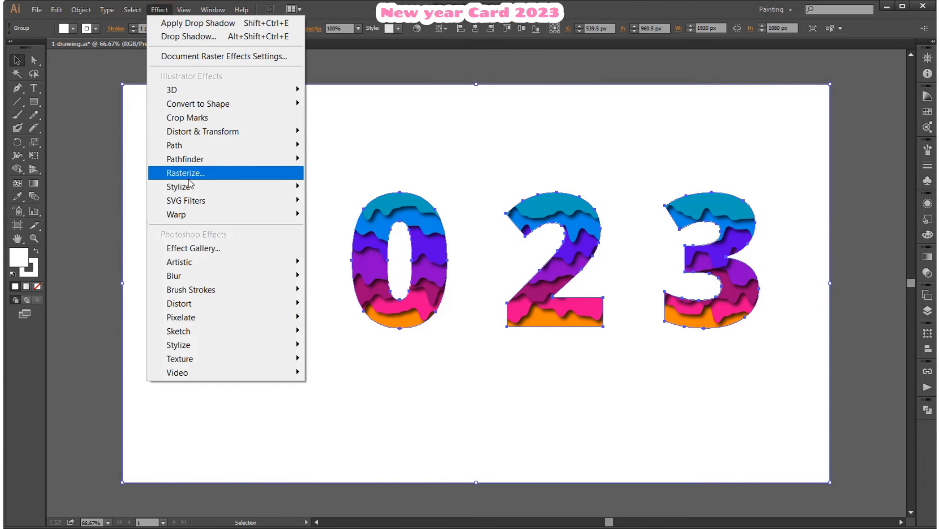
mouse_move(186, 186)
left_click(343, 187)
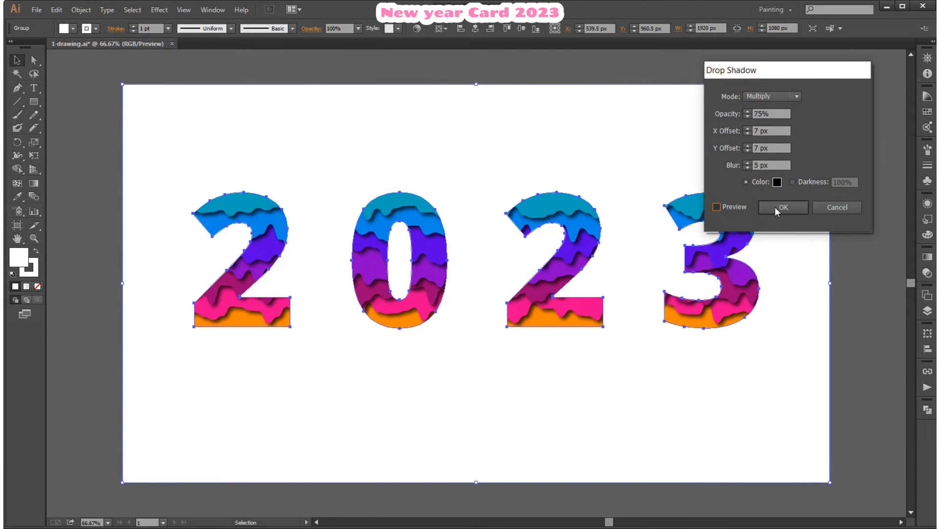
left_click(775, 206)
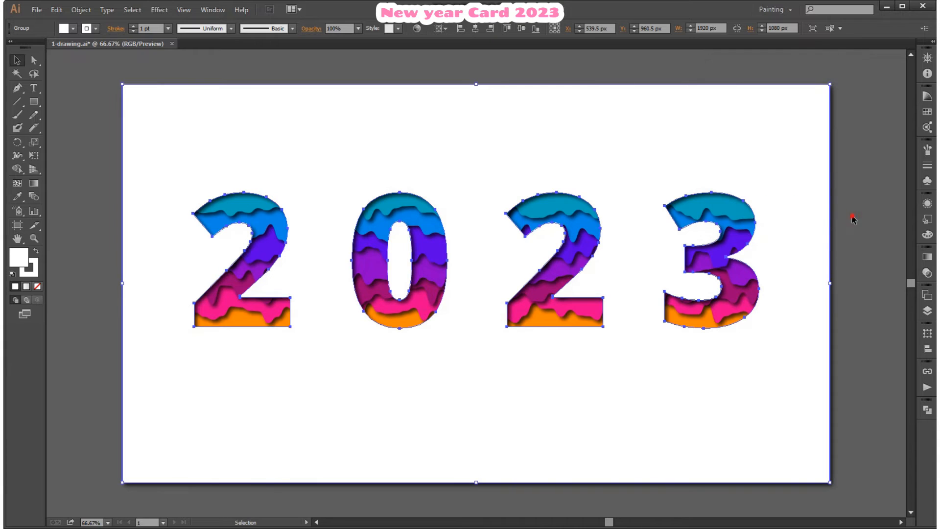
left_click(856, 218)
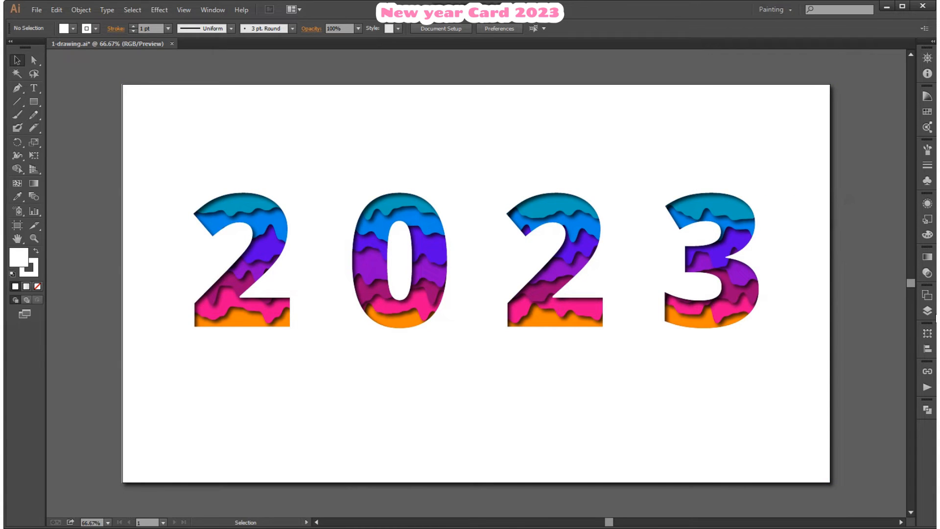
Step: Unhide the second black digit group in Layer 4 and select it on the artboard
left_click(926, 311)
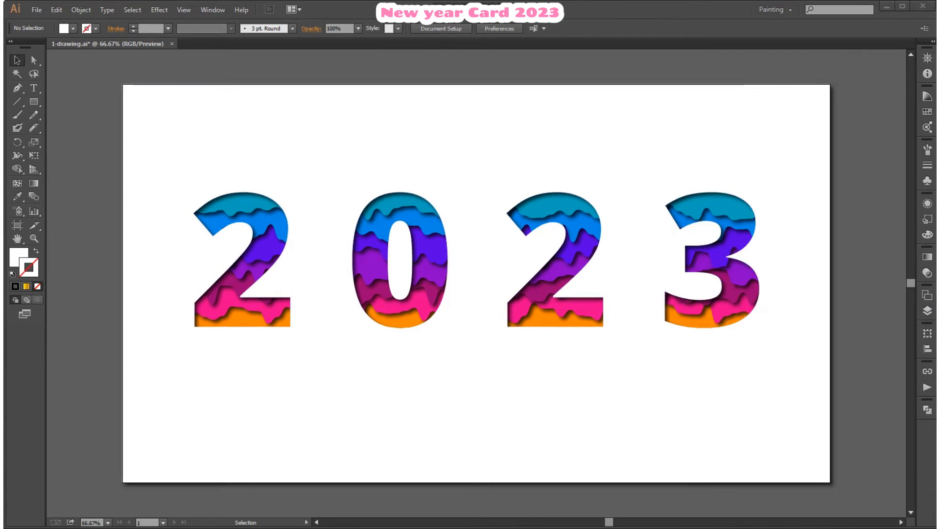
left_click(926, 311)
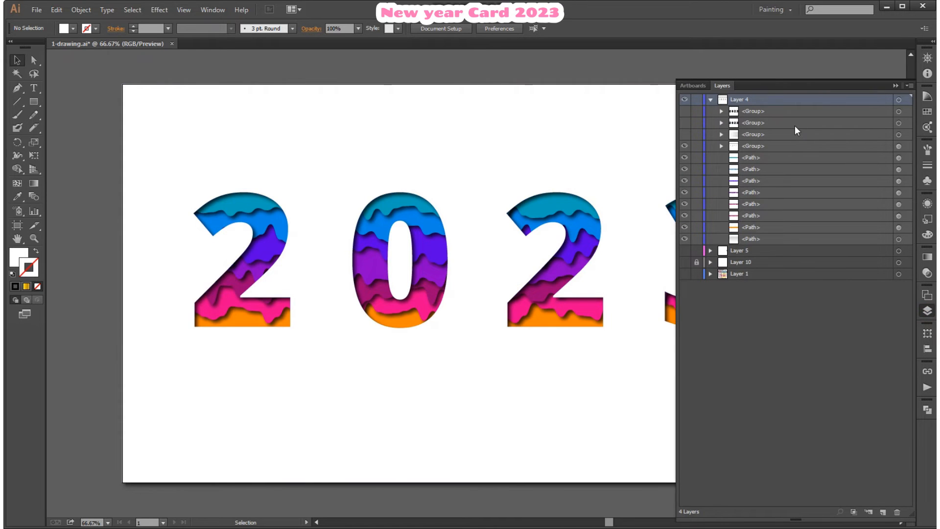
left_click(684, 123)
left_click(926, 312)
left_click(739, 295)
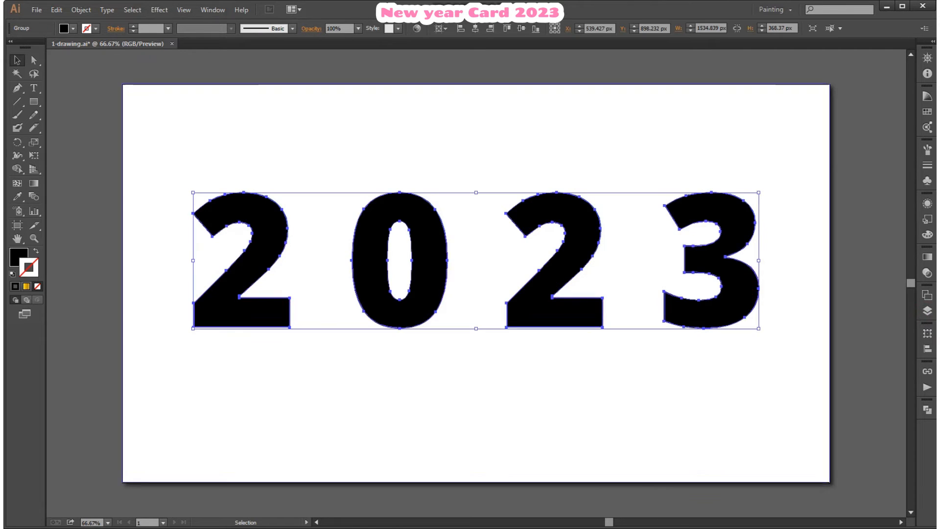
Step: Remove the digit group's fill and outline it with a 12 pt gold gradient stroke
left_click(36, 250)
left_click(926, 111)
left_click(840, 208)
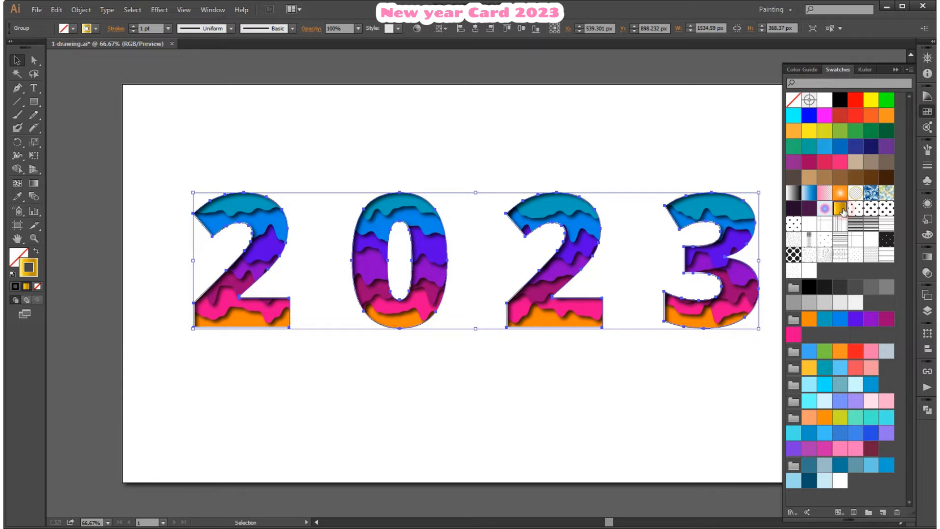
left_click(926, 113)
left_click(96, 29)
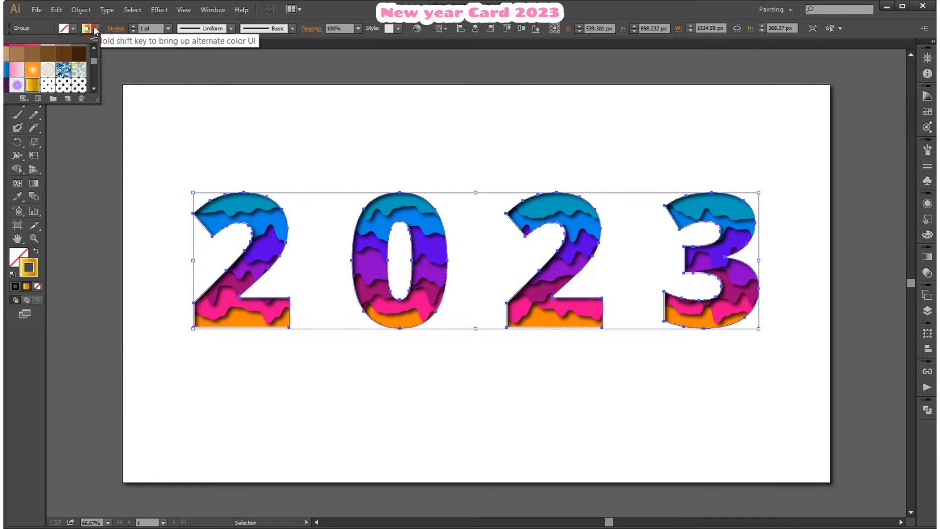
left_click(167, 28)
left_click(182, 198)
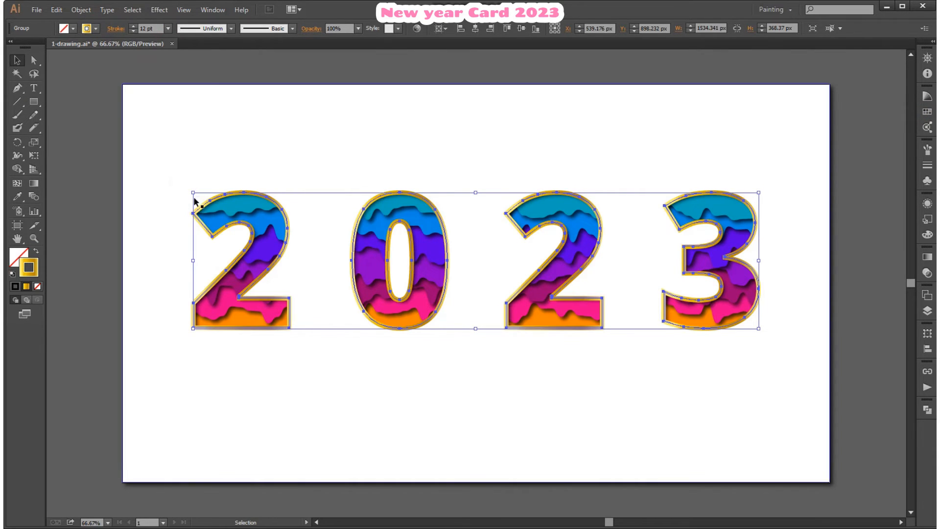
left_click(847, 239)
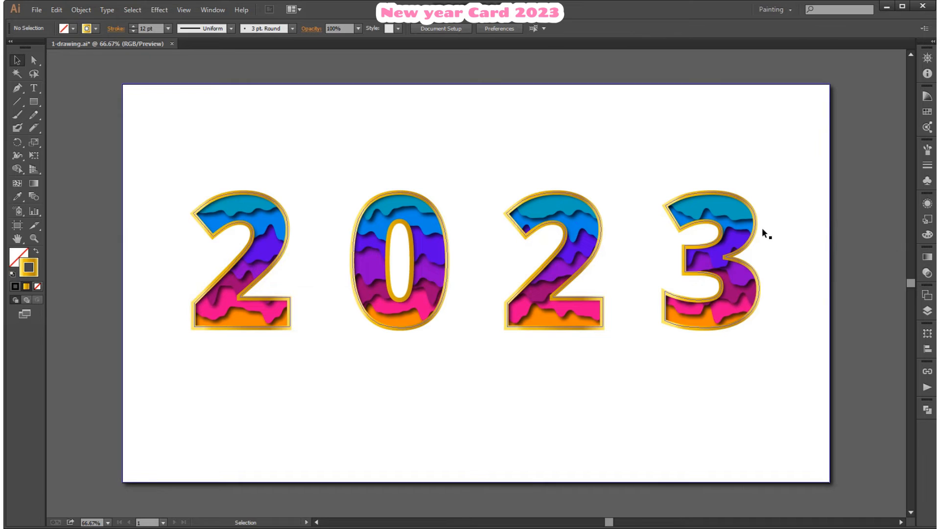
Step: Set the gradient angle of the gold outline around the 2023 digits to 90°
left_click(788, 240)
left_click(927, 256)
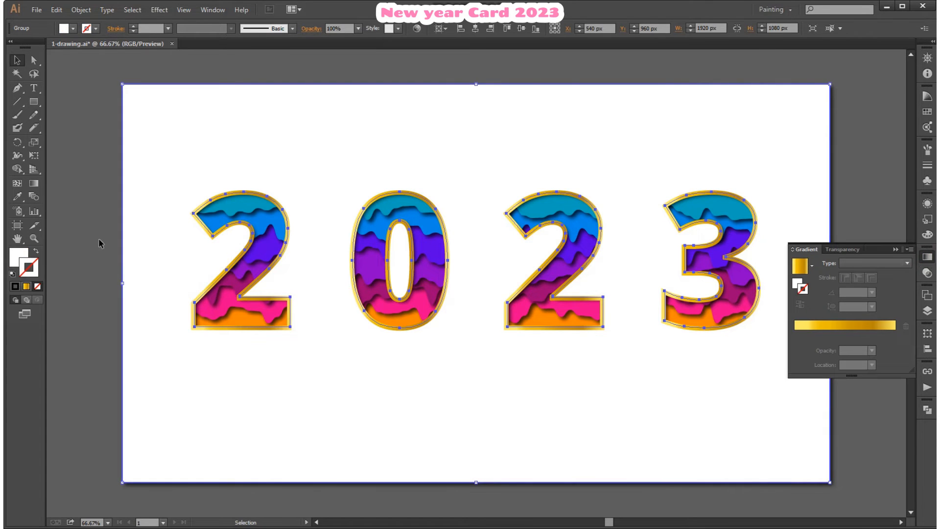
left_click(283, 249)
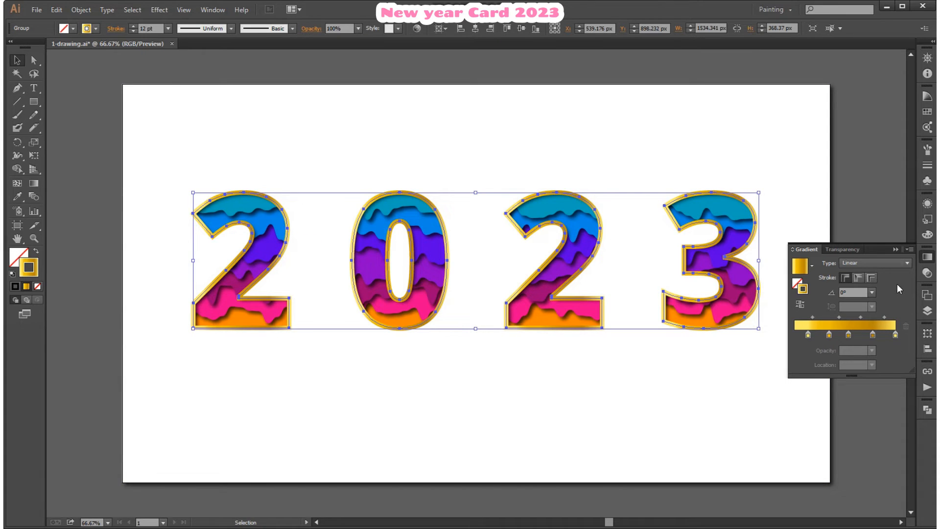
left_click(872, 291)
left_click(880, 352)
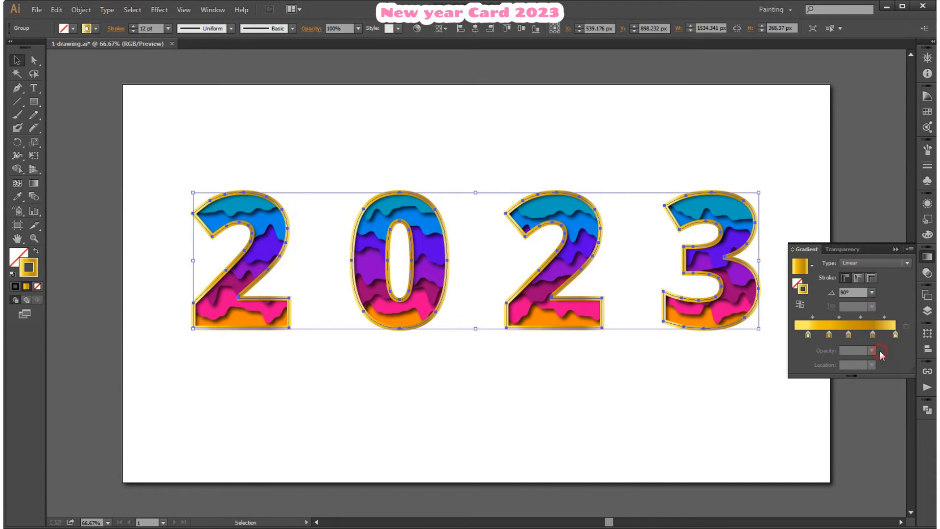
left_click(862, 187)
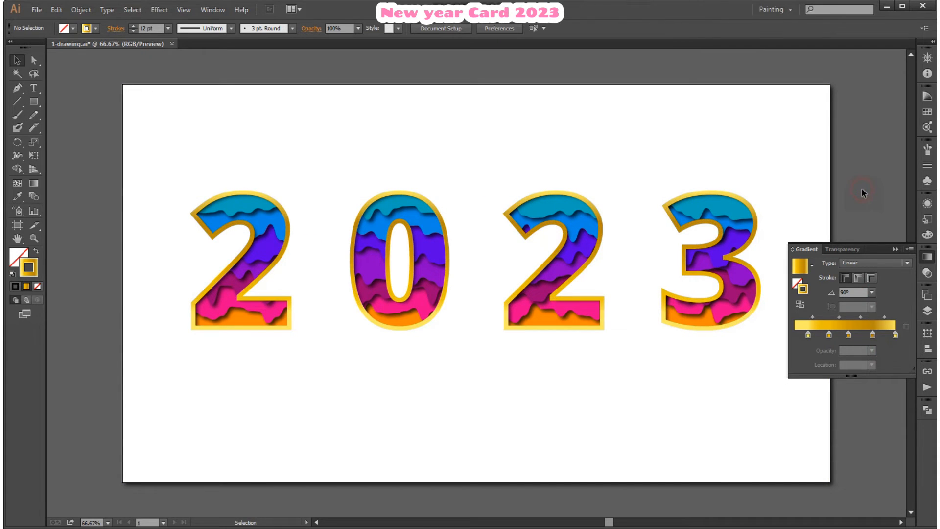
Step: Return the gradient of the gold digit outline to its previous angle
left_click(759, 227)
left_click(872, 292)
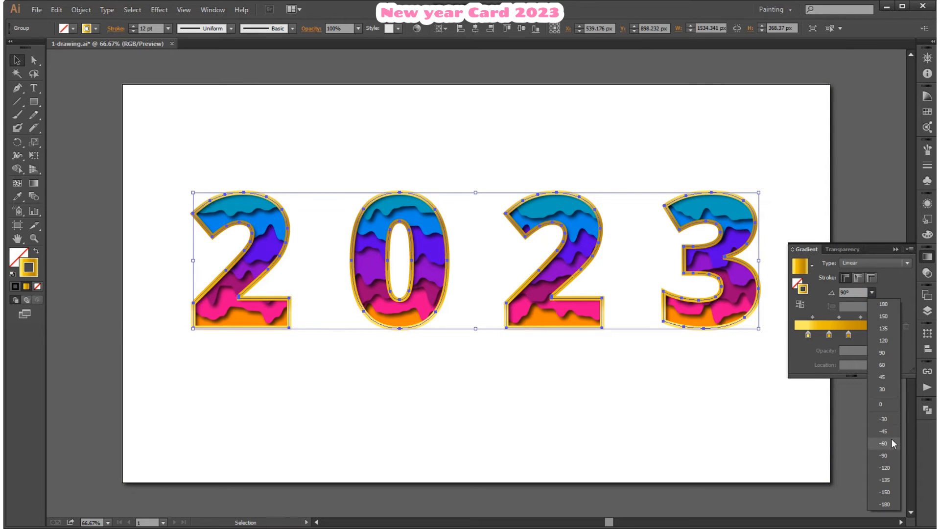
left_click(856, 185)
left_click(856, 185)
left_click(877, 241)
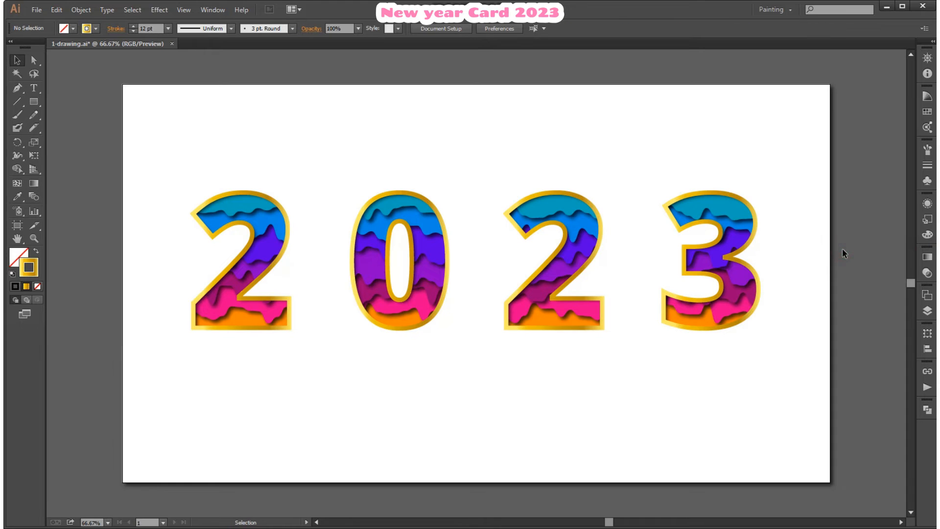
Step: Increase the stroke weight of the gold digit outline to 18 pt
left_click(760, 294)
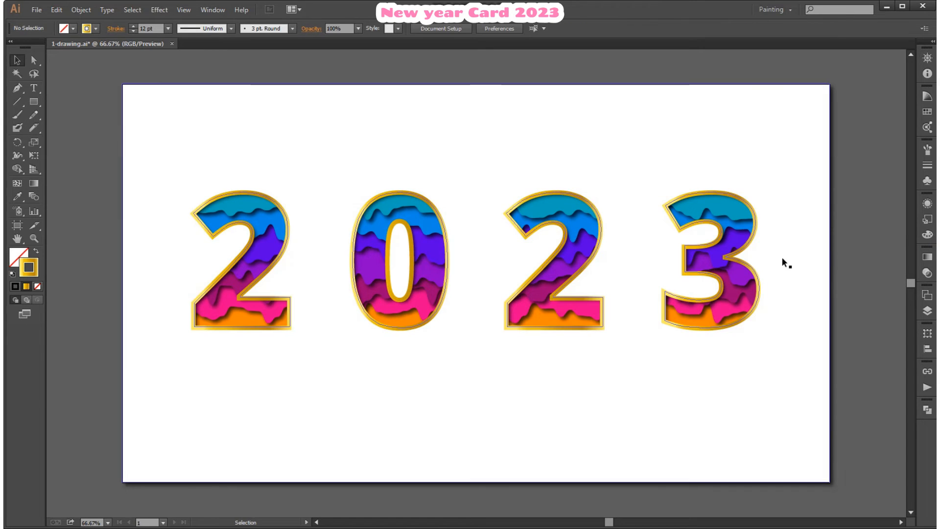
left_click(167, 28)
left_click(182, 235)
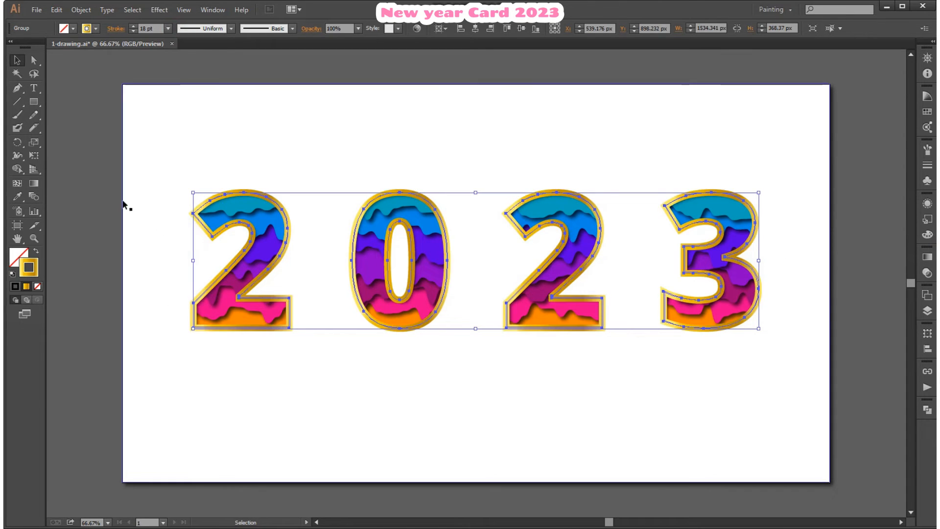
left_click(121, 202)
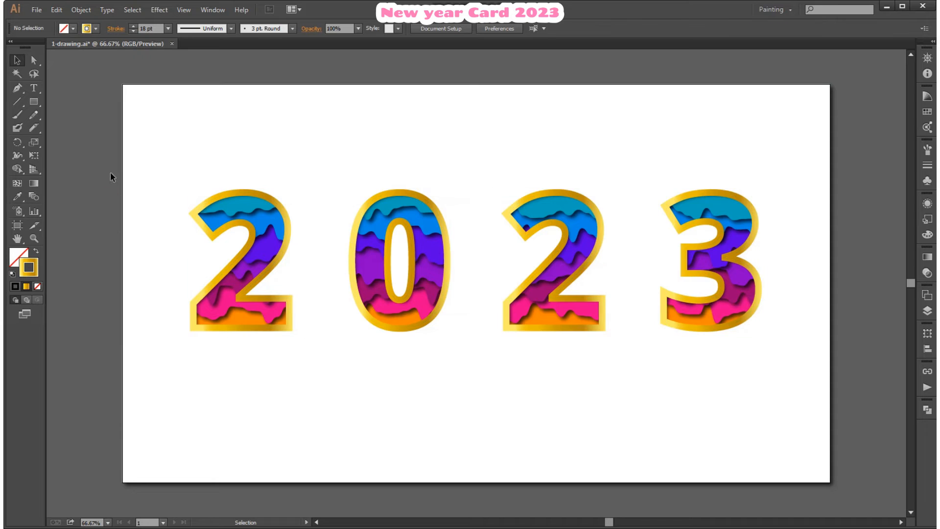
Step: Try a 10 pt stroke weight on the gold digit outline and settle on 12 pt
left_click(277, 200)
left_click(168, 30)
left_click(186, 187)
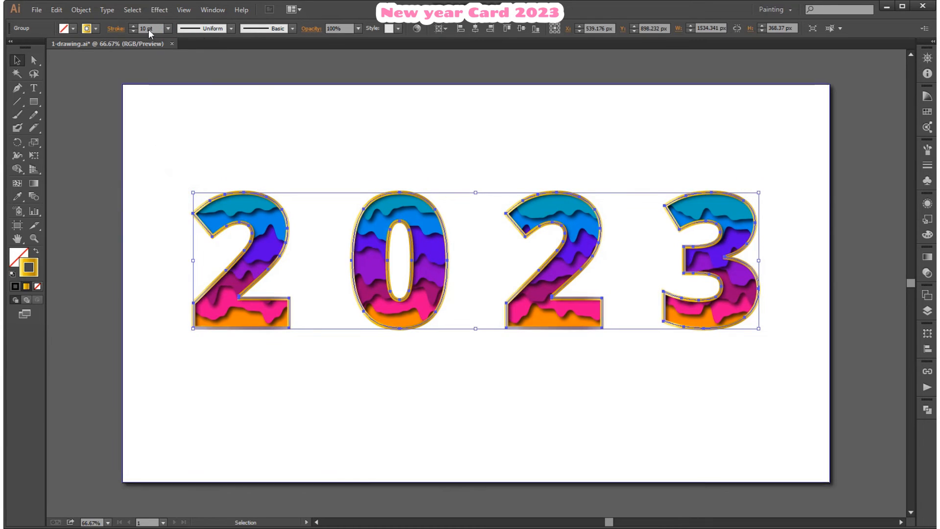
left_click(168, 29)
left_click(185, 198)
left_click(179, 201)
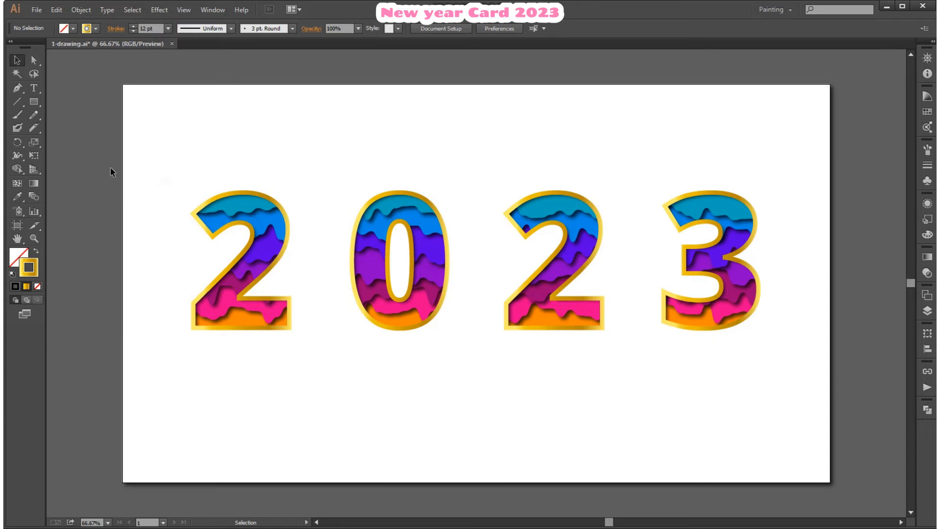
left_click(870, 206)
left_click(931, 312)
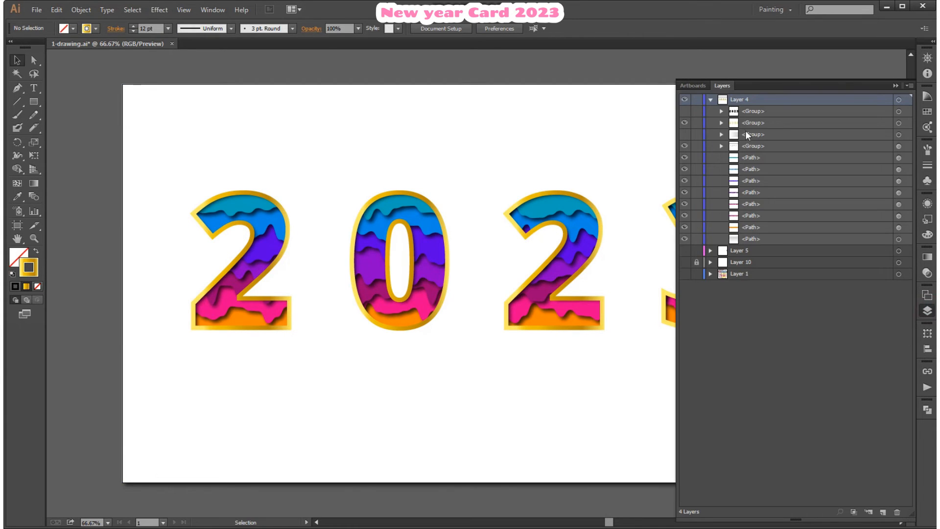
left_click(927, 310)
left_click(793, 274)
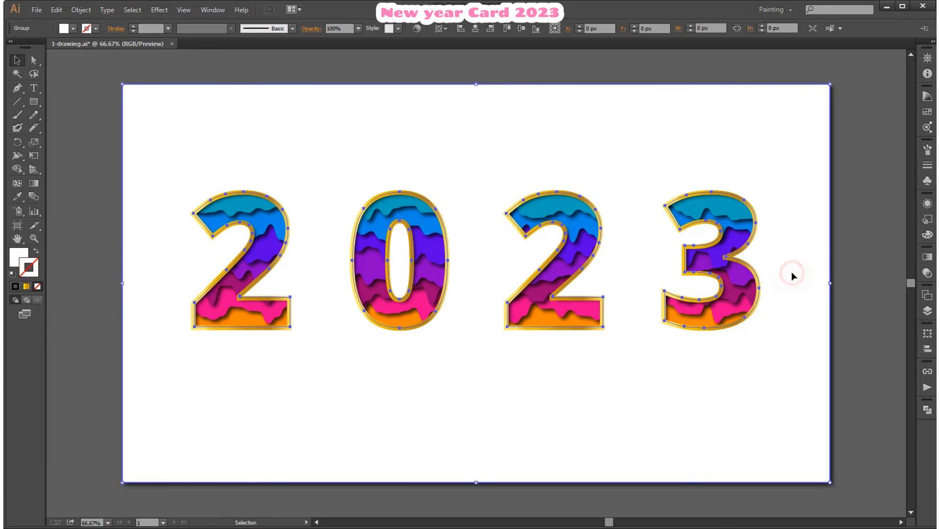
left_click(16, 258)
left_click(927, 257)
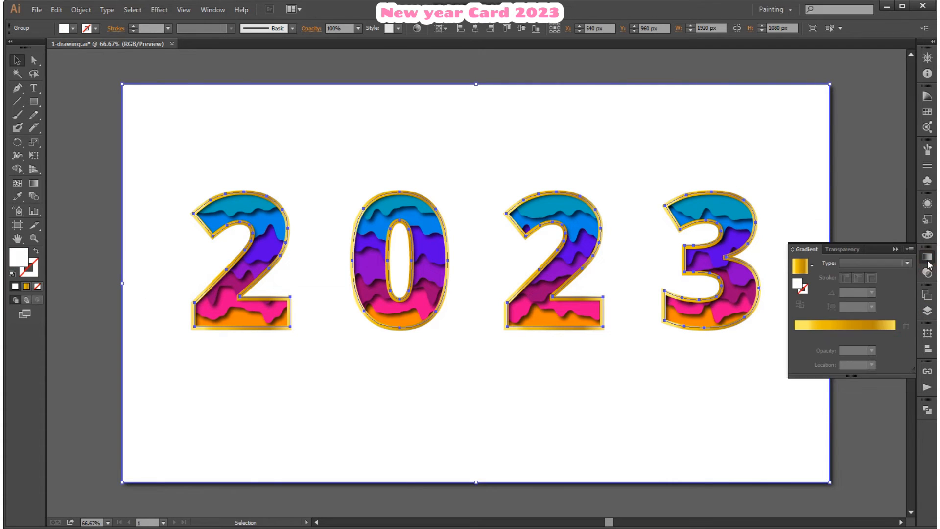
left_click(812, 265)
left_click(928, 261)
left_click(872, 209)
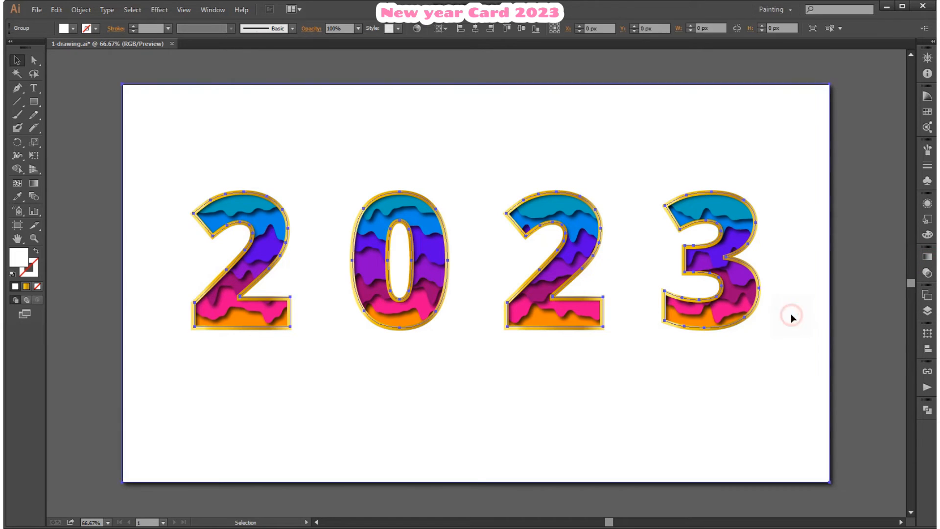
Step: Move the grey gradient background rectangle from the lowest position to the top of Layer 4
left_click(927, 310)
left_click(899, 239)
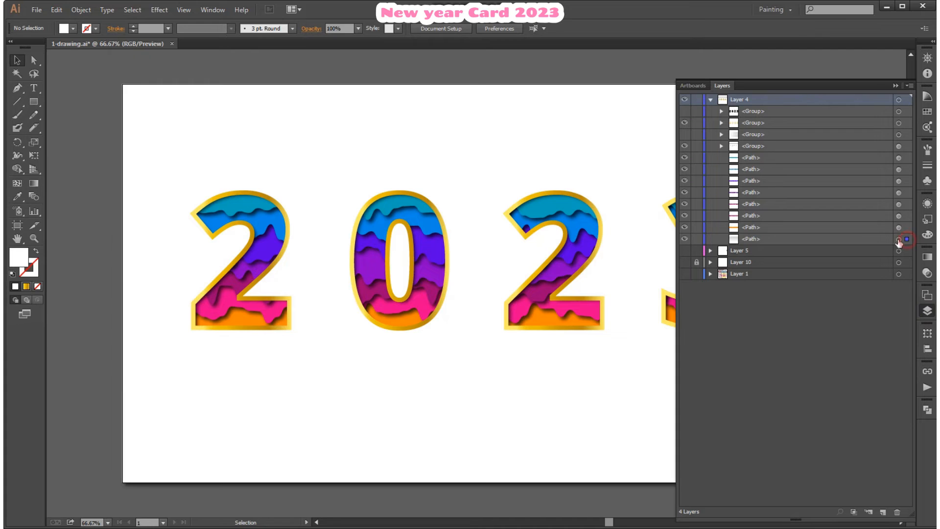
left_click_drag(778, 239, 772, 105)
left_click(928, 315)
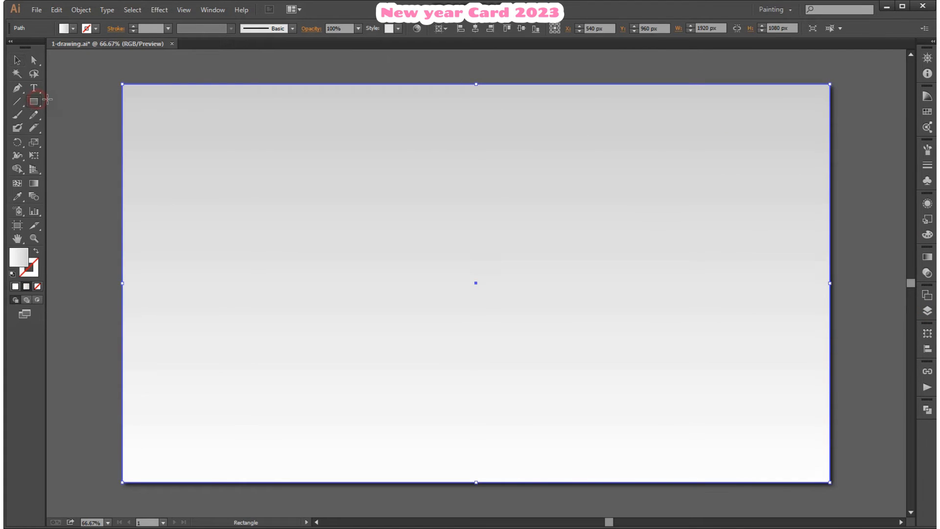
Step: Select all visible artwork and make a clipping mask from the 1920 by 1080 px gradient rectangle
left_click(108, 75)
left_click_drag(107, 75, 822, 458)
right_click(768, 129)
left_click(847, 199)
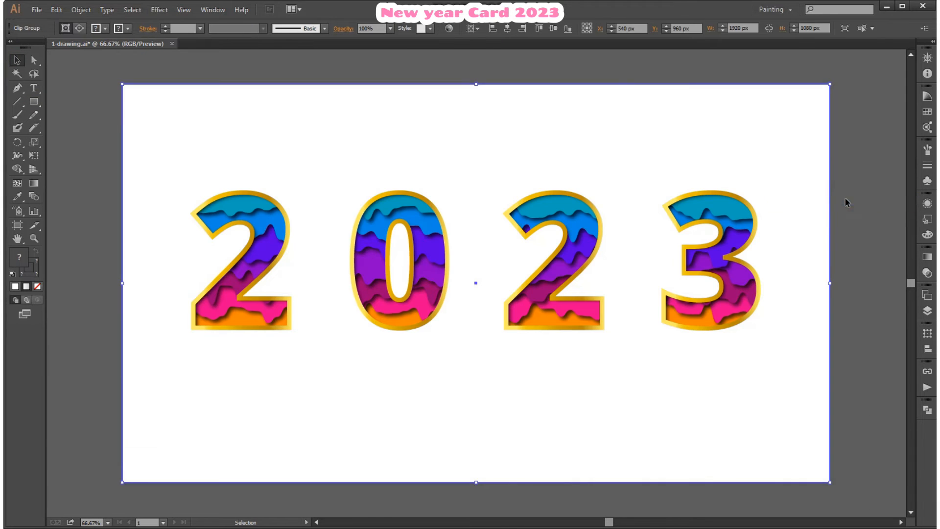
left_click(859, 172)
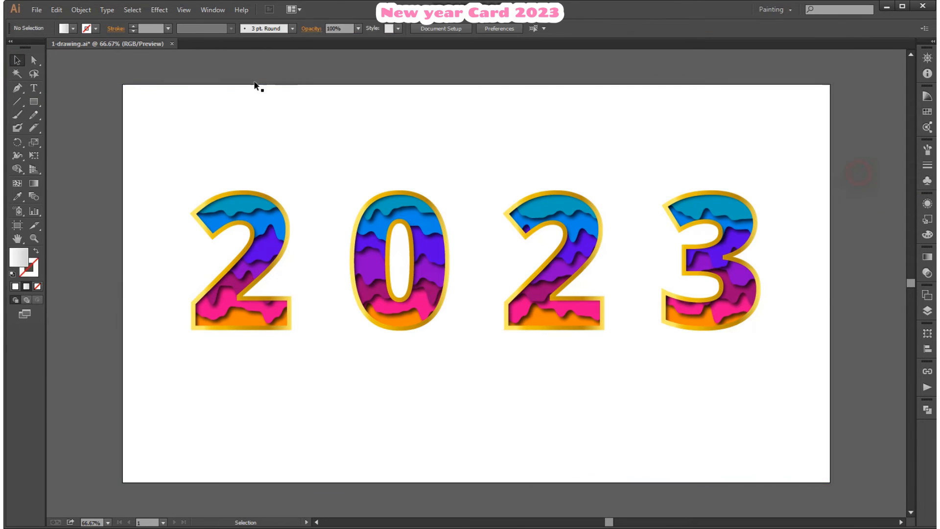
Step: Inspect the contents of the new clip group in Layer 4 and lock the group
left_click(927, 310)
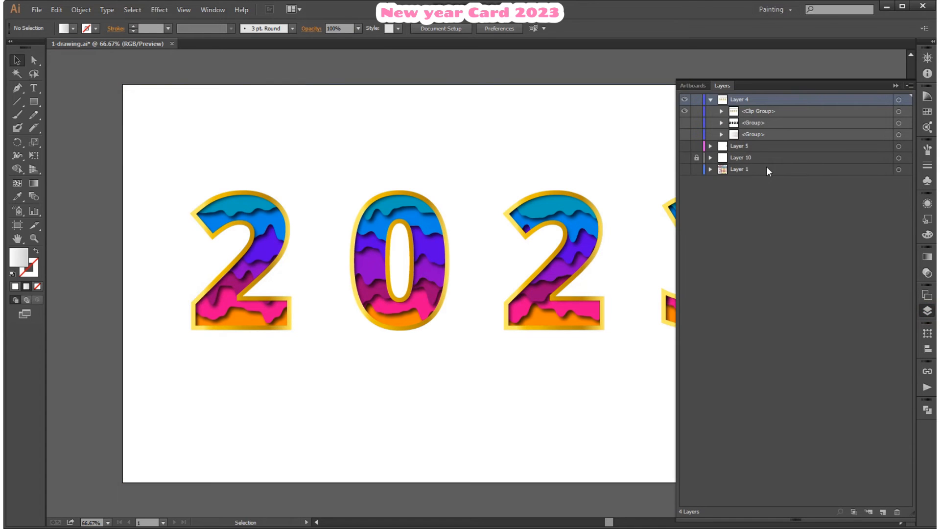
left_click(721, 111)
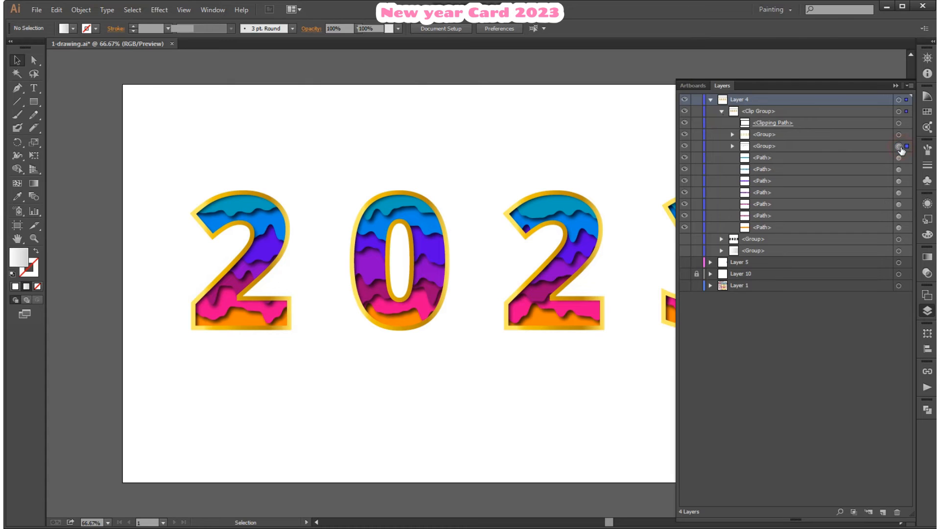
left_click(732, 146)
left_click(721, 111)
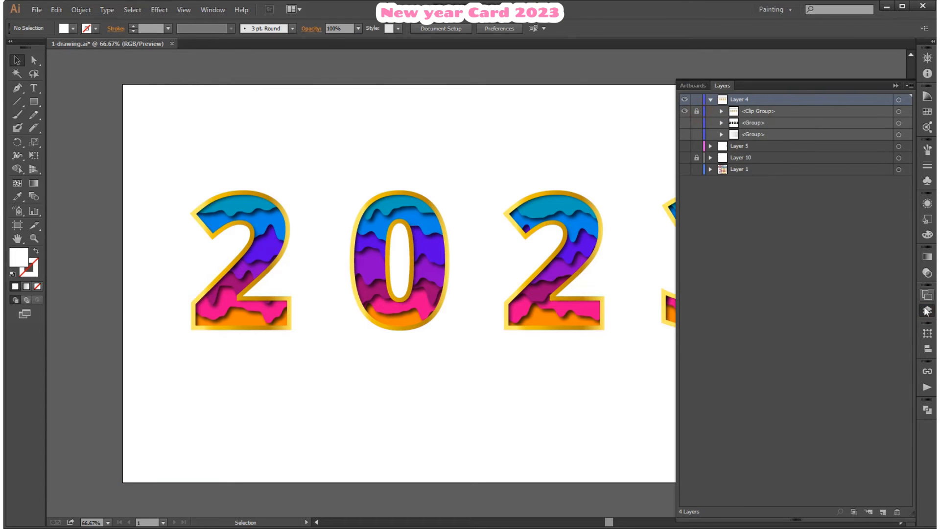
left_click(927, 310)
Step: Draw a wide area-text frame beneath the 2023 digits and set its font to Open Sans Bold
left_click(32, 92)
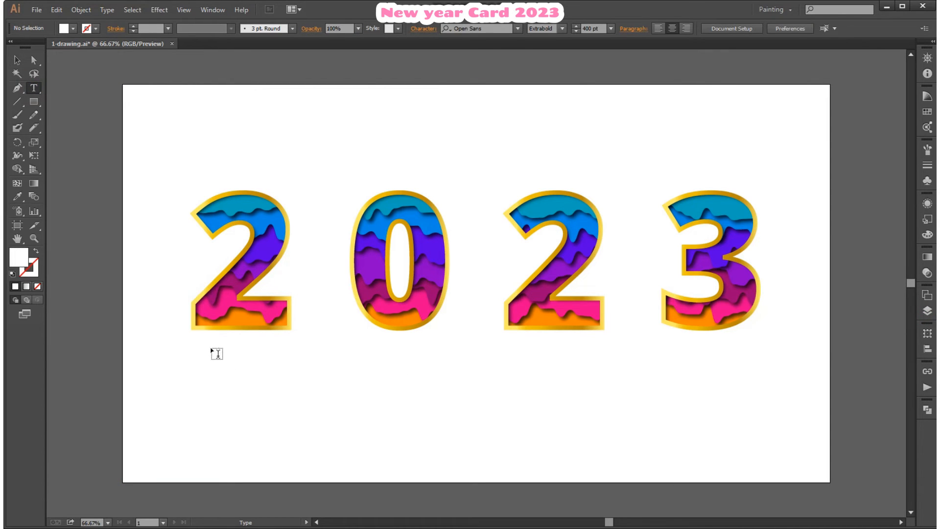
left_click_drag(211, 348, 764, 385)
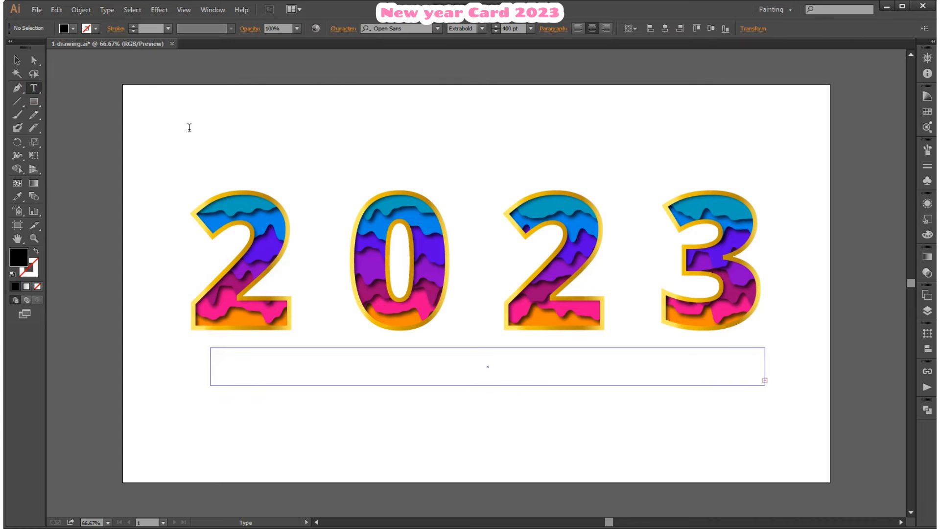
left_click(411, 29)
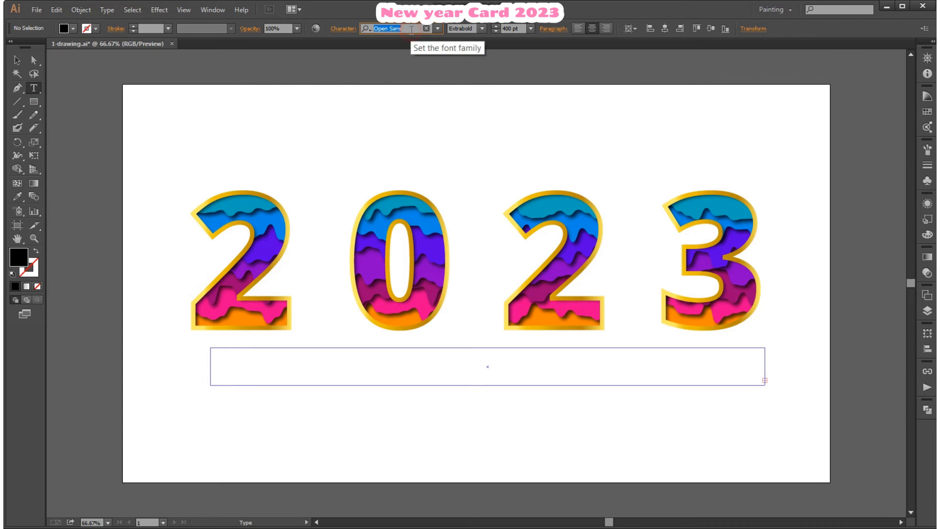
type("H")
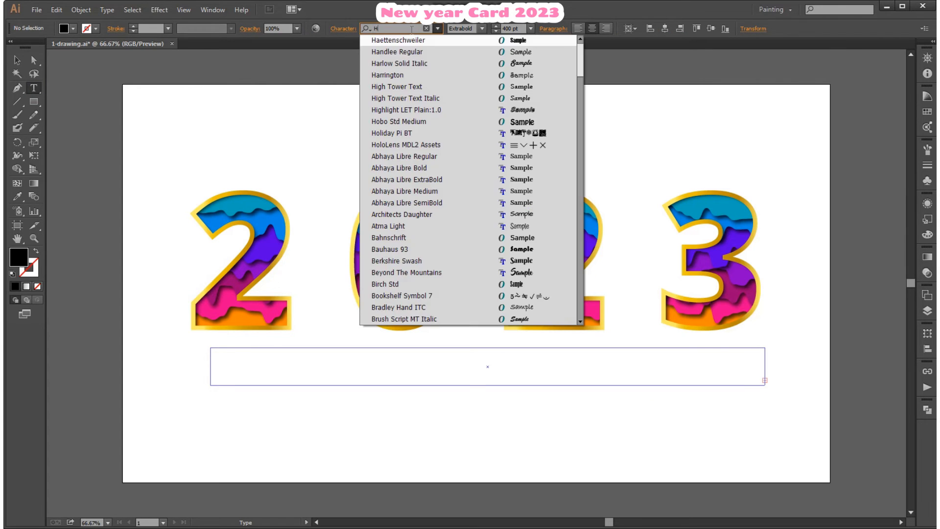
type("Op")
left_click(401, 111)
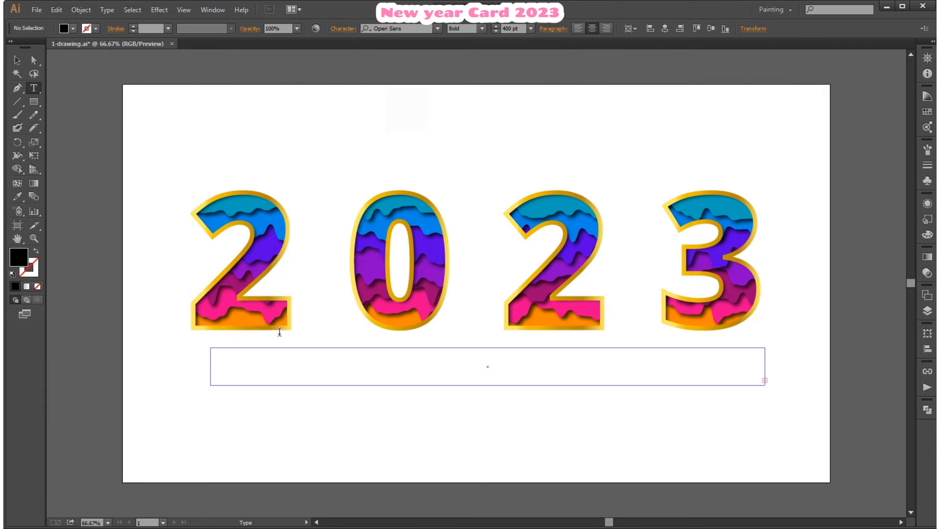
Step: Set the type size of the text frame below the digits to 72 pt
left_click(269, 365)
key("Escape")
left_click(295, 371)
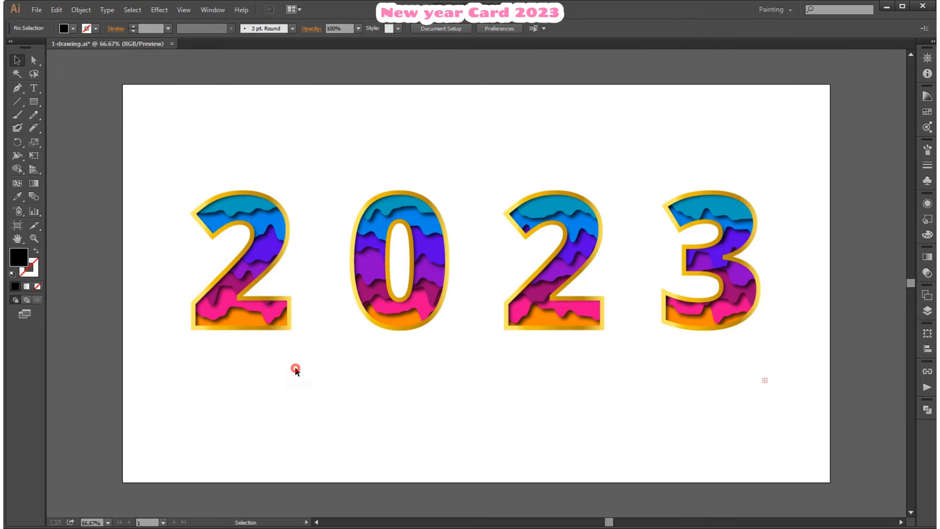
left_click(767, 382)
left_click(530, 29)
left_click(543, 223)
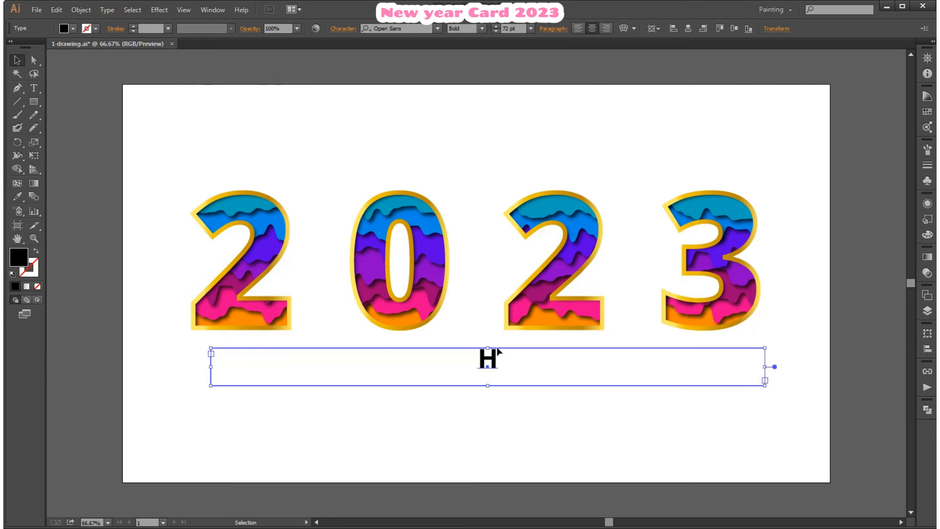
Step: Complete the greeting in the frame below the digits so it reads HAPPY NEW YEAR
double_click(493, 358)
type("A")
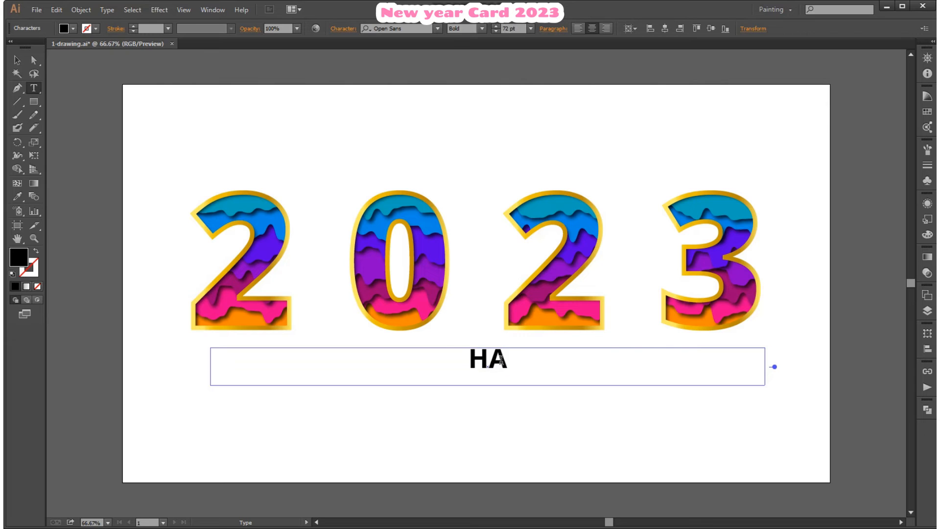
type("PPY NEW YEAR")
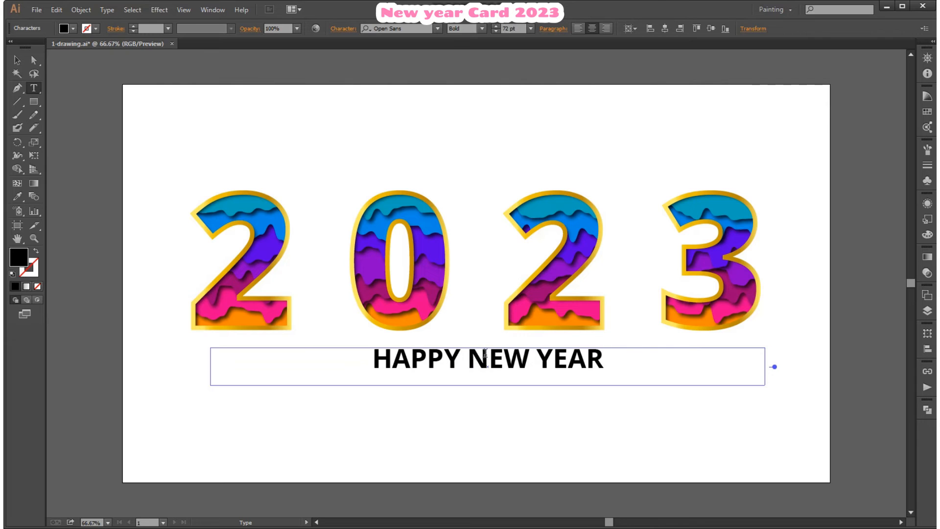
left_click(18, 60)
left_click(68, 99)
Step: Change the font style of the HAPPY NEW YEAR text to Regular, keeping the Open Sans family
left_click(492, 365)
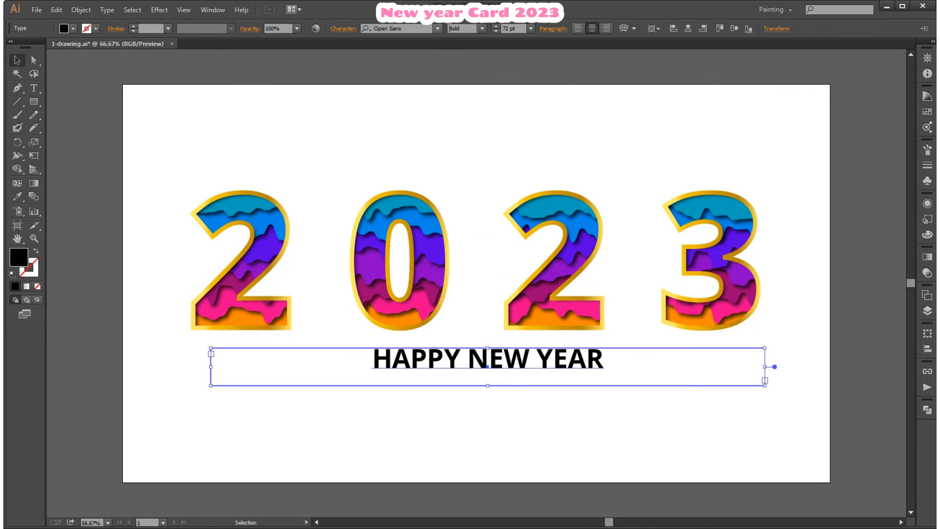
left_click(482, 28)
left_click(477, 69)
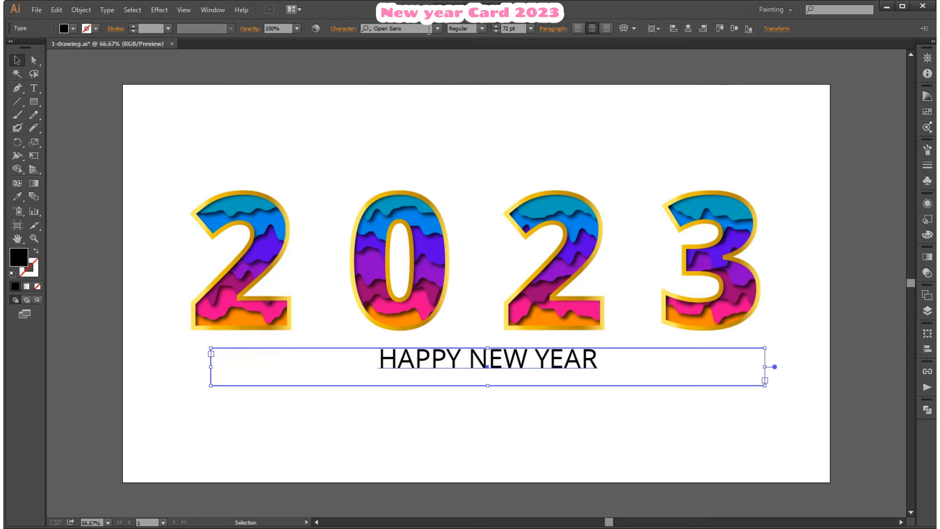
left_click(438, 29)
left_click(437, 29)
left_click(426, 86)
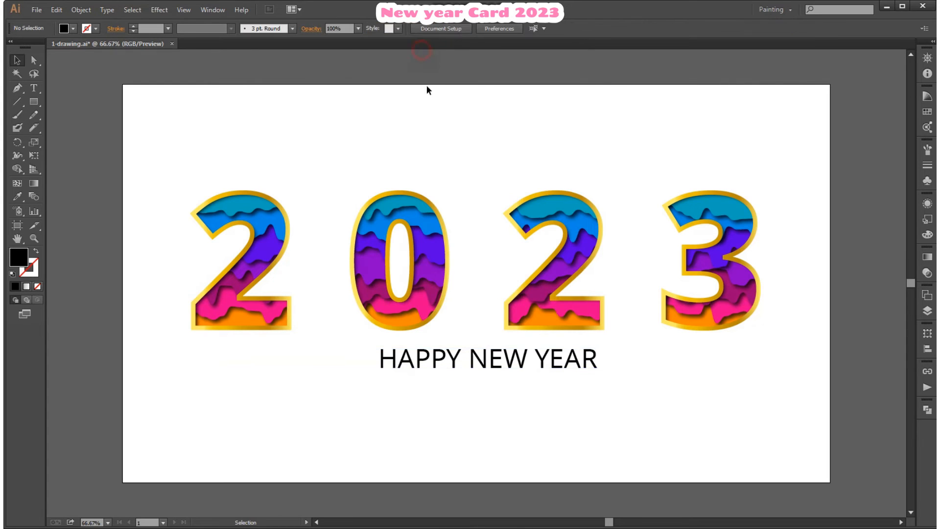
left_click(508, 368)
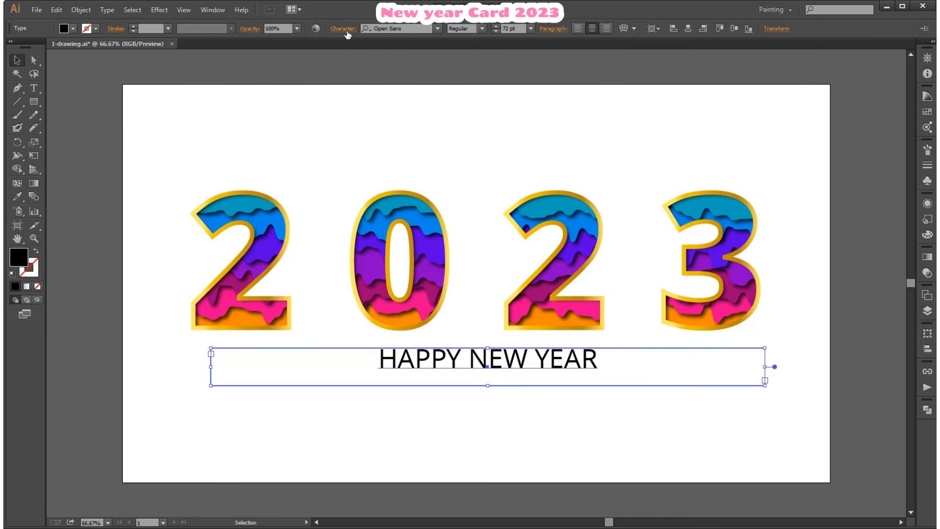
Step: Set the tracking of the HAPPY NEW YEAR text to 100 and then to 200
left_click(344, 29)
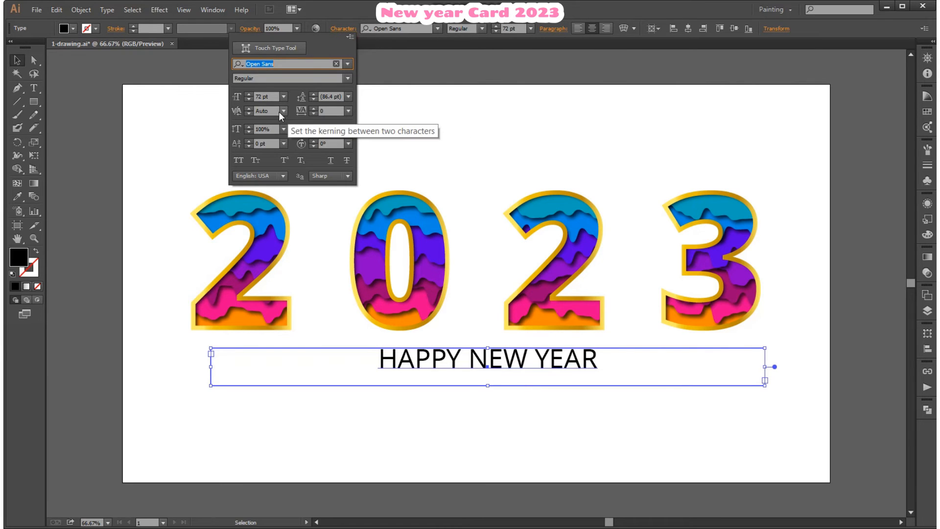
left_click(348, 111)
left_click(368, 278)
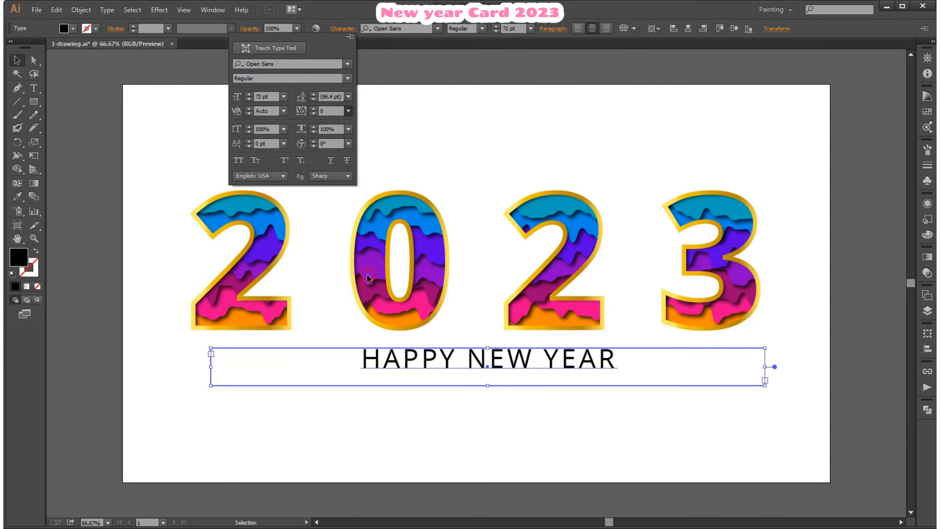
left_click(349, 110)
left_click(359, 276)
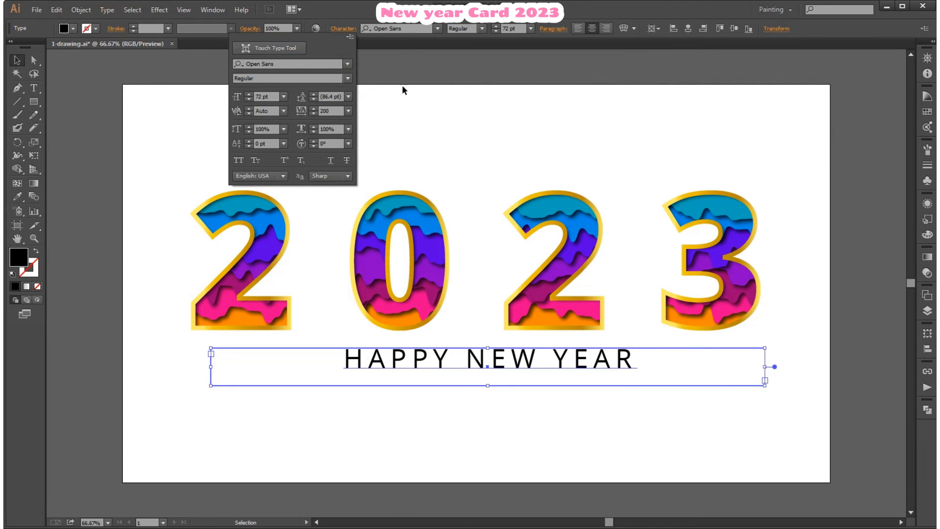
left_click(422, 70)
Step: Centre the HAPPY NEW YEAR text frame horizontally on the artboard
left_click(862, 386)
left_click(608, 359)
left_click(688, 30)
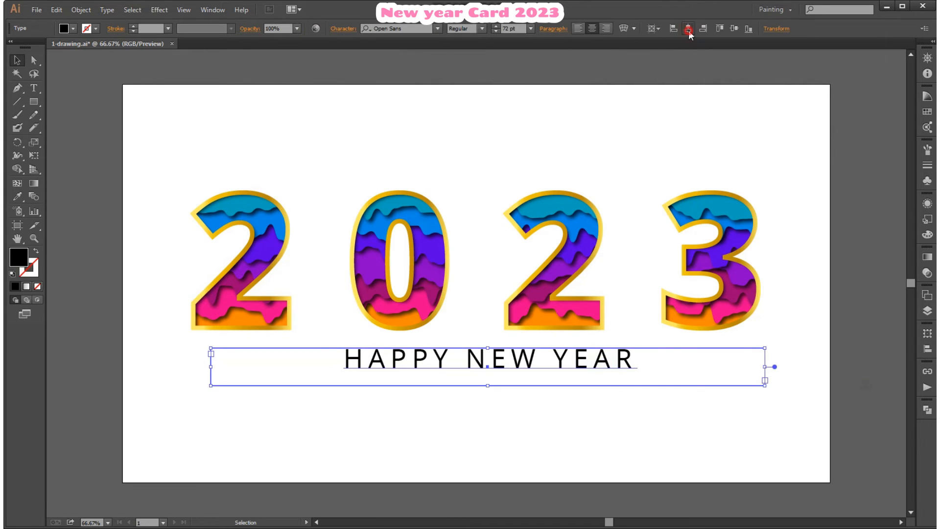
Step: Try a horizontal scale of 200% on the HAPPY NEW YEAR text, then undo it
left_click(343, 29)
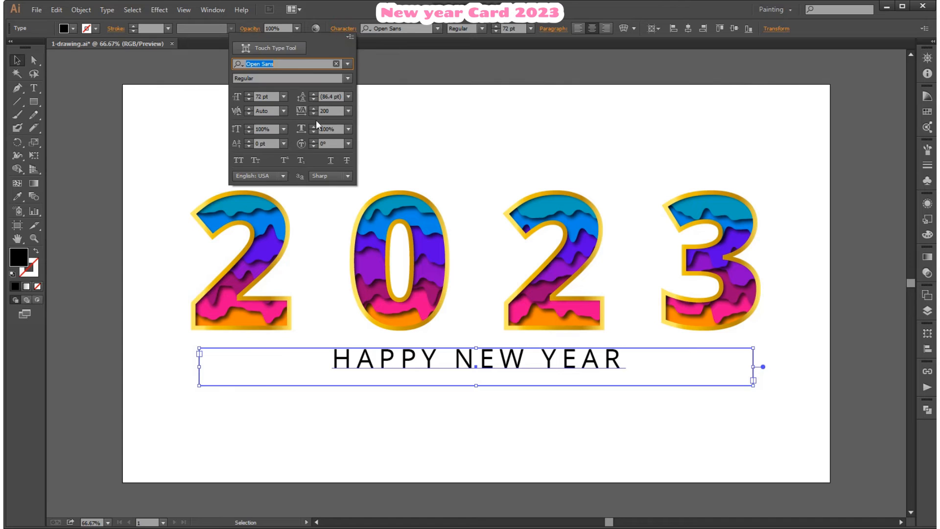
left_click(324, 129)
type("20")
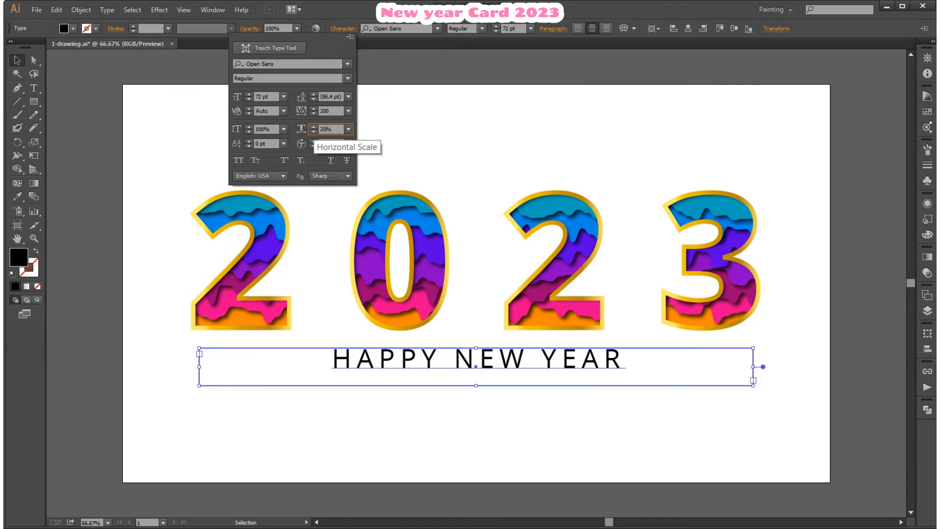
type("0")
key("Return")
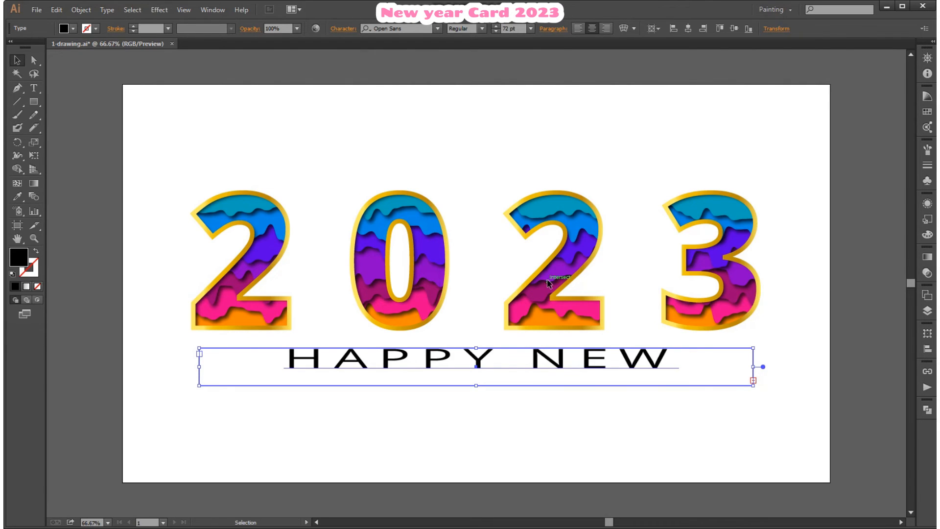
key("ctrl+z")
Step: Try a tracking of 100 on the HAPPY NEW YEAR text, then restore 200 with kerning on Auto
left_click(297, 29)
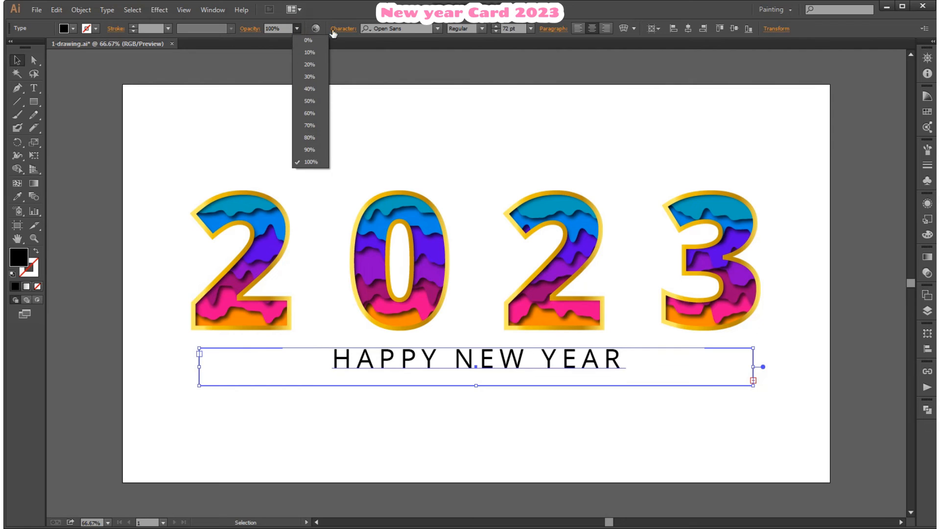
left_click(333, 29)
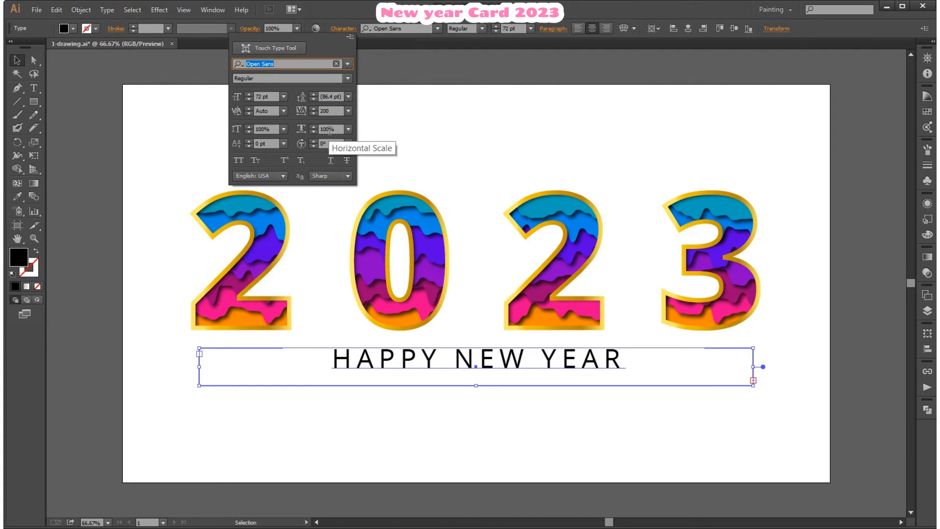
left_click(328, 112)
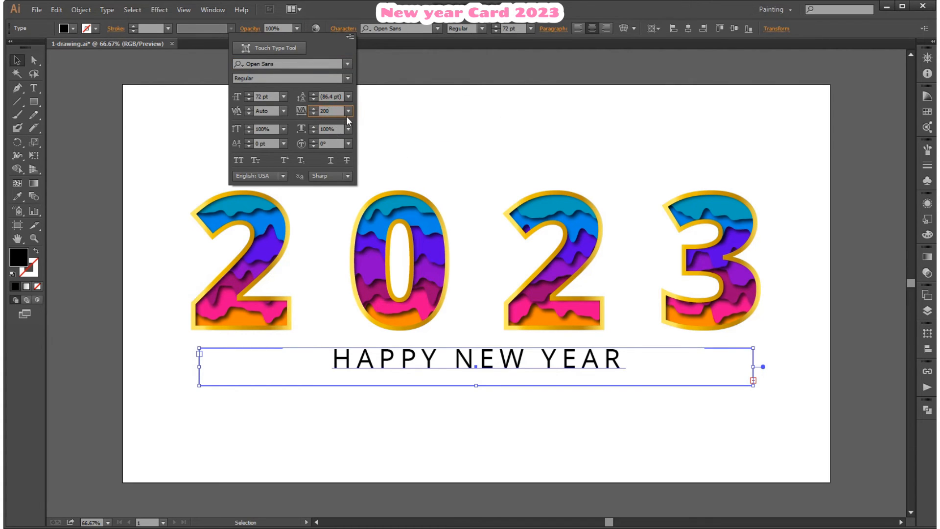
left_click(348, 111)
left_click(360, 275)
left_click(348, 110)
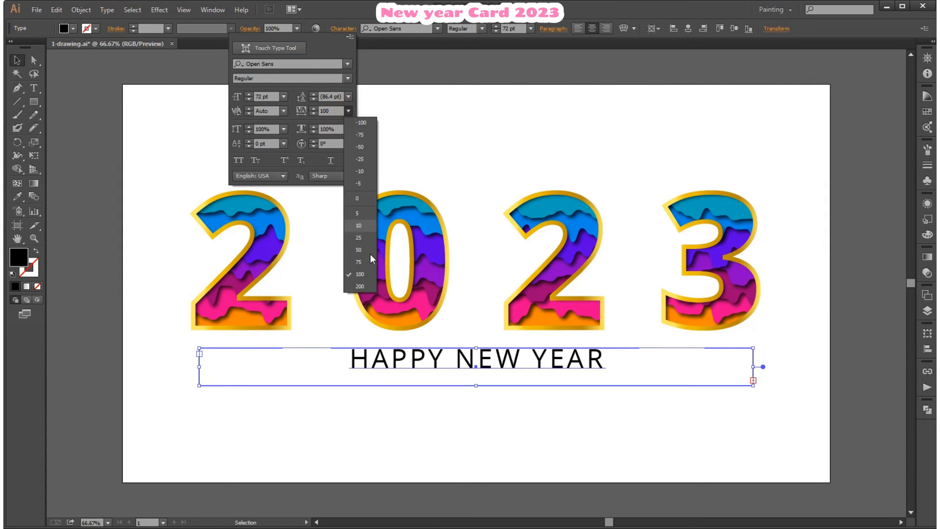
left_click(359, 287)
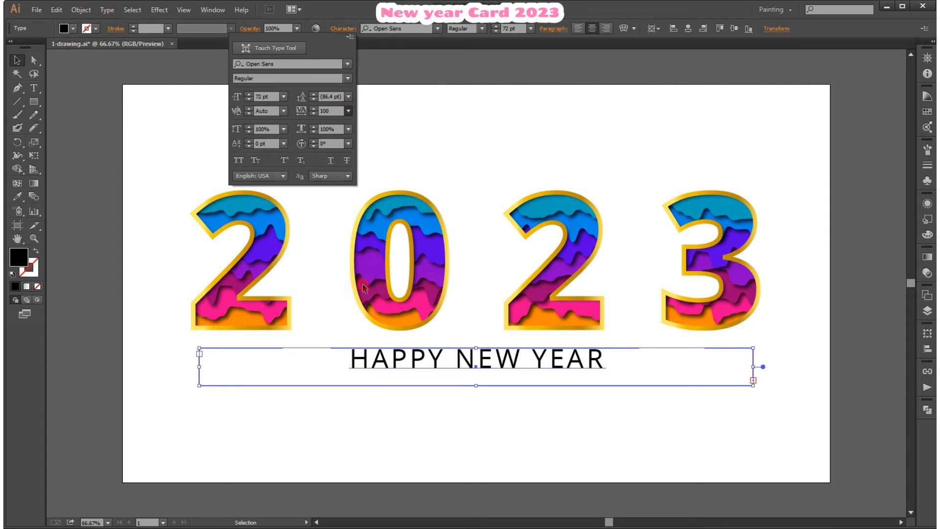
left_click(283, 111)
left_click(283, 126)
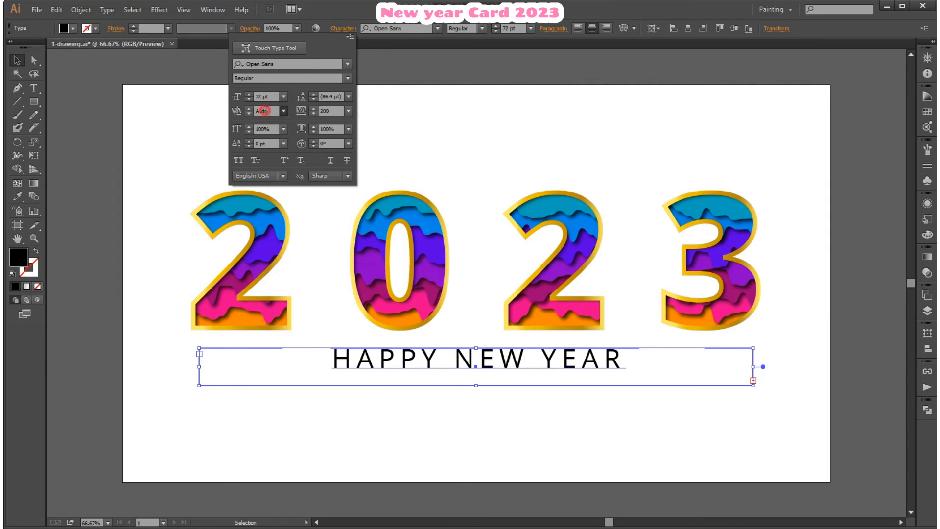
Step: Try horizontal scales of 110% and 125% on the greeting text, then return it to 100%
left_click(348, 129)
left_click(360, 198)
left_click(348, 129)
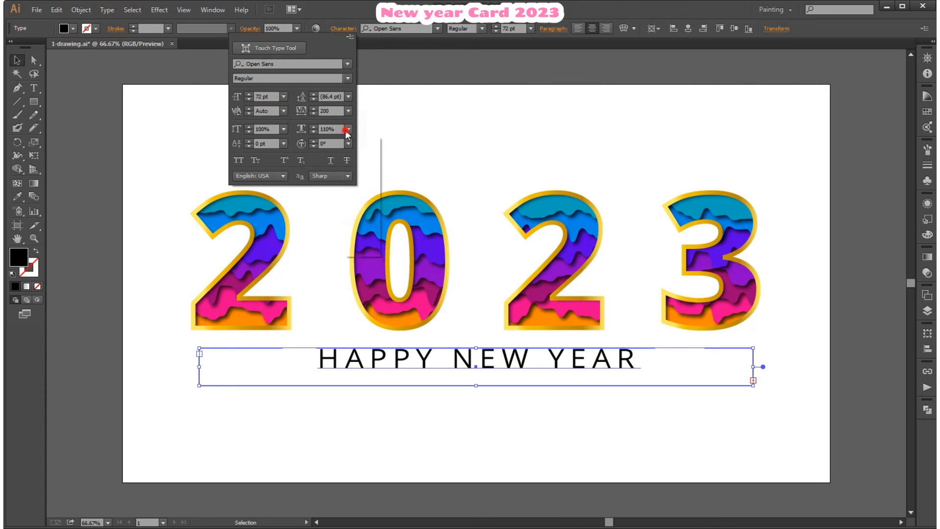
left_click(360, 221)
left_click(348, 129)
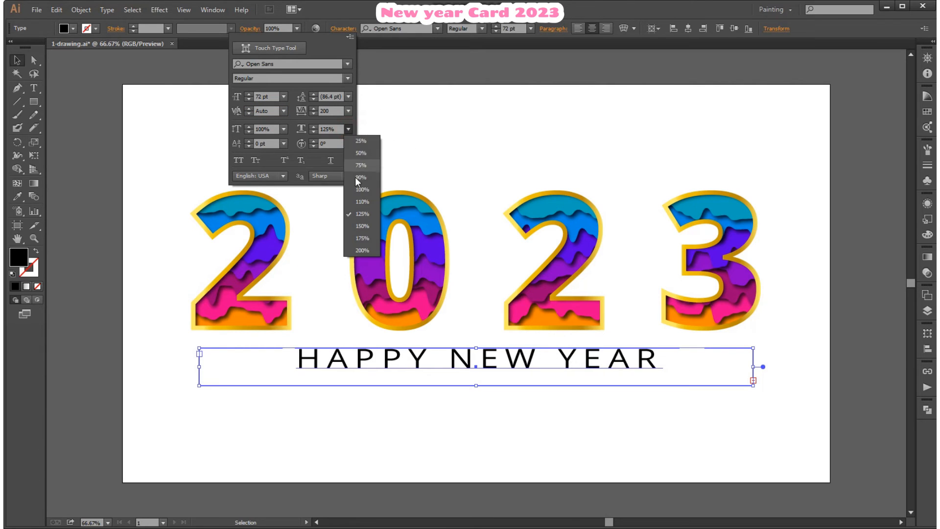
left_click(363, 191)
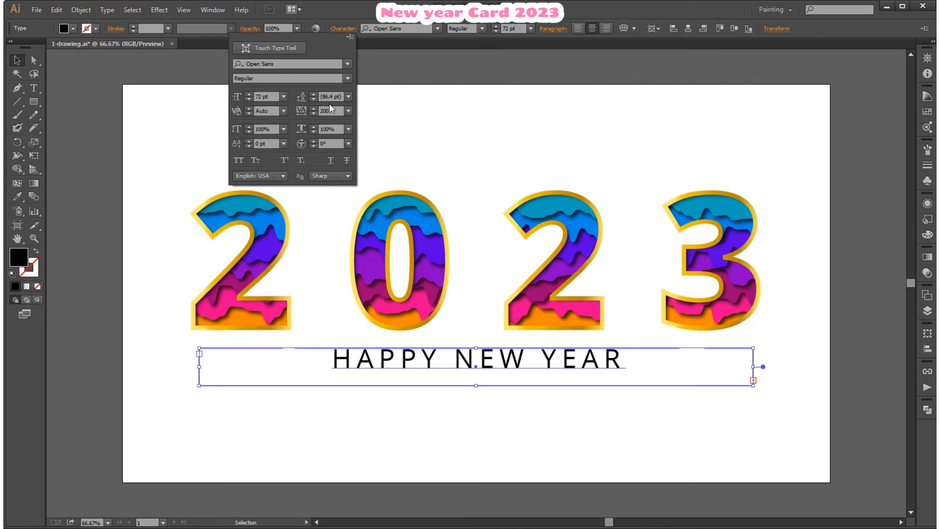
Step: Increase the tracking of the HAPPY NEW YEAR text in stages to 220, 250 and 350
left_click(348, 97)
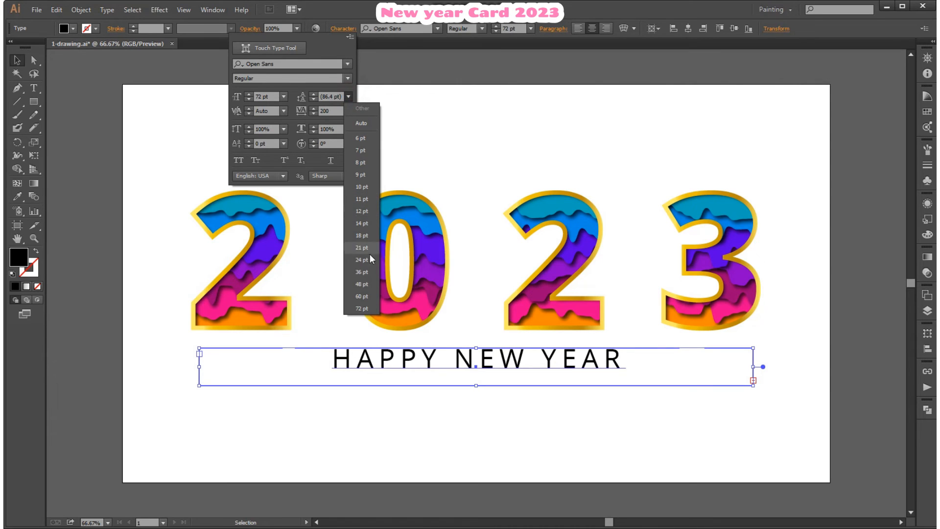
left_click(331, 110)
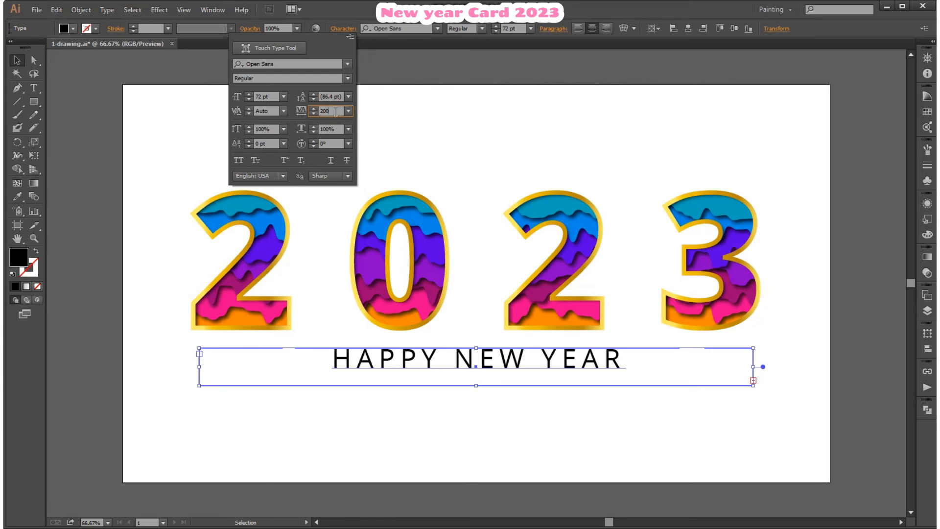
left_click(327, 109)
key("Return")
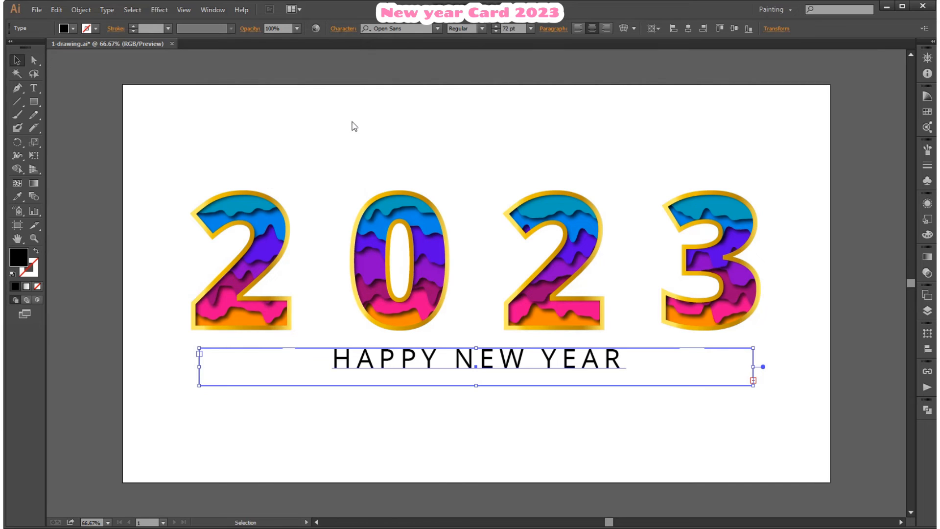
left_click(344, 29)
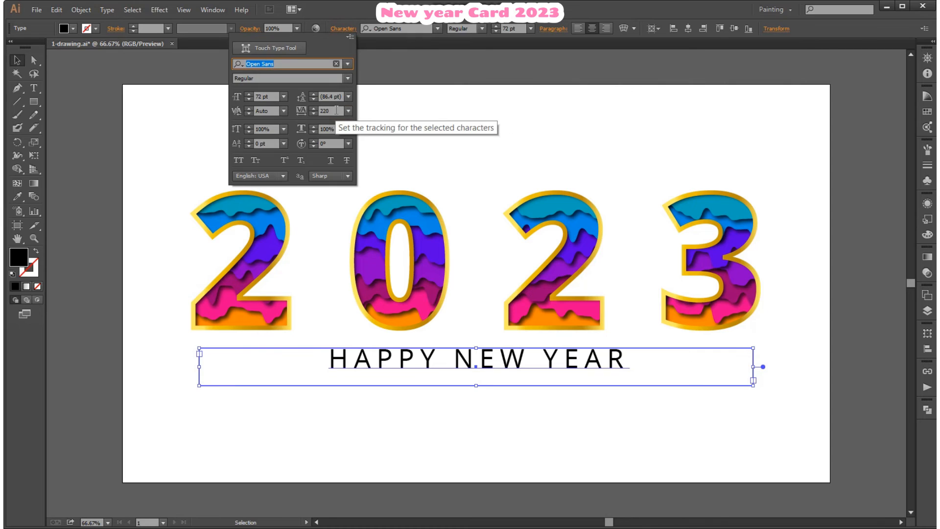
left_click(321, 110)
key("Return")
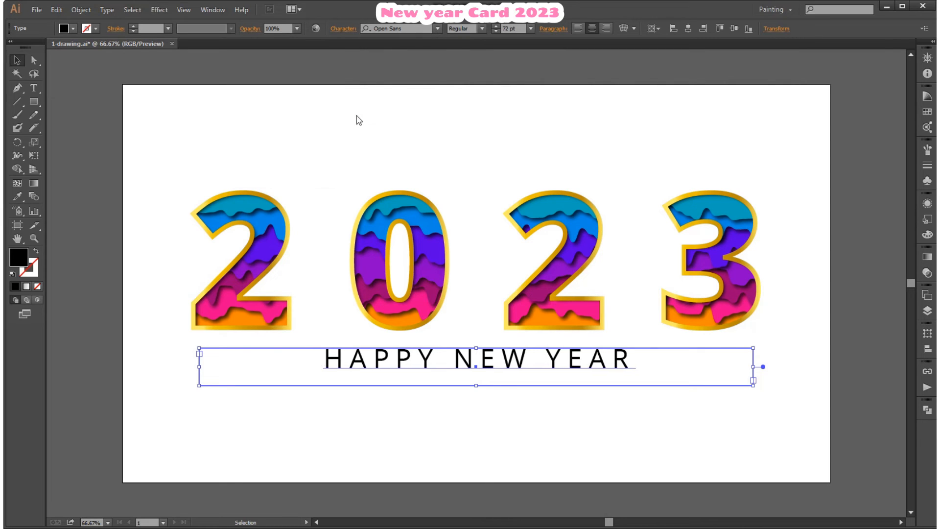
left_click(344, 29)
left_click(323, 111)
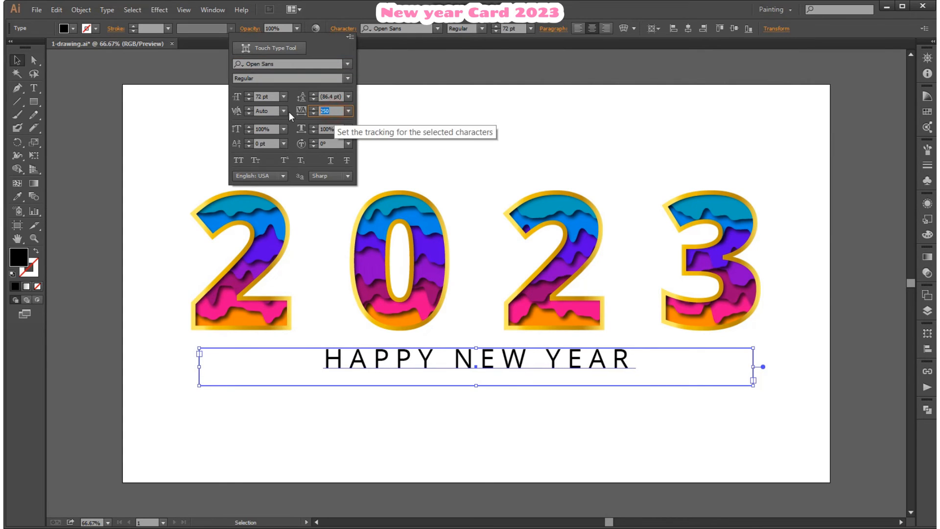
type("350")
key("Return")
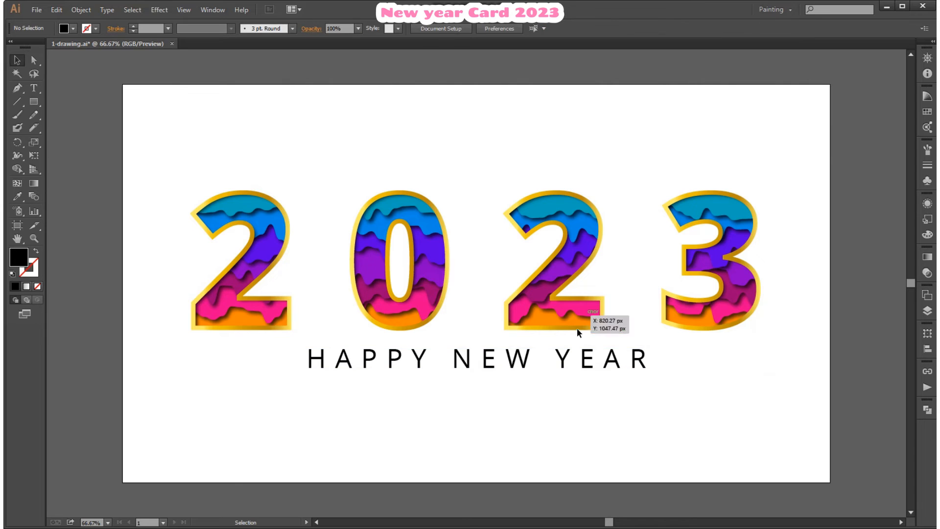
Step: Nudge the HAPPY NEW YEAR text frame down in small steps to widen its gap below the digits
left_click(541, 370)
key("Down")
key("Down")
key("Down")
key("Down")
key("Down")
key("Down")
key("Down")
key("Down")
key("Down")
key("Down")
key("Down")
key("Down")
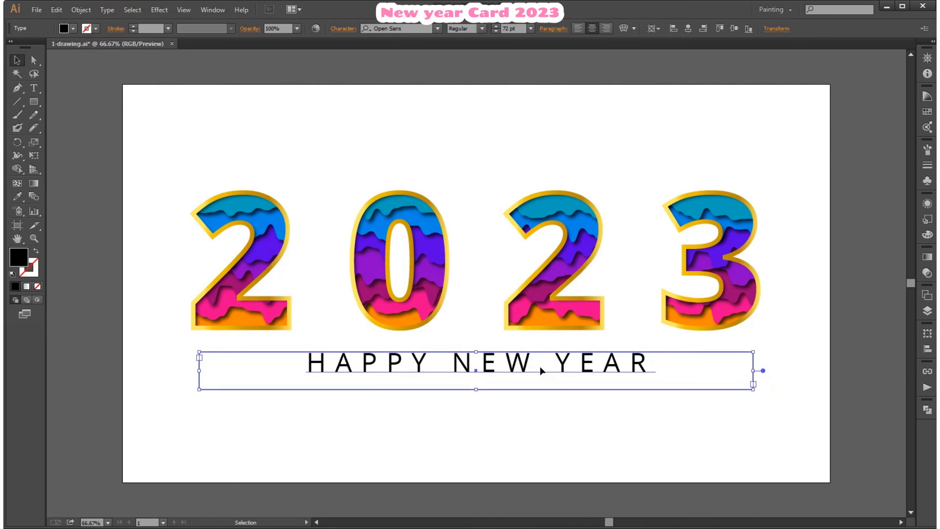
left_click(852, 290)
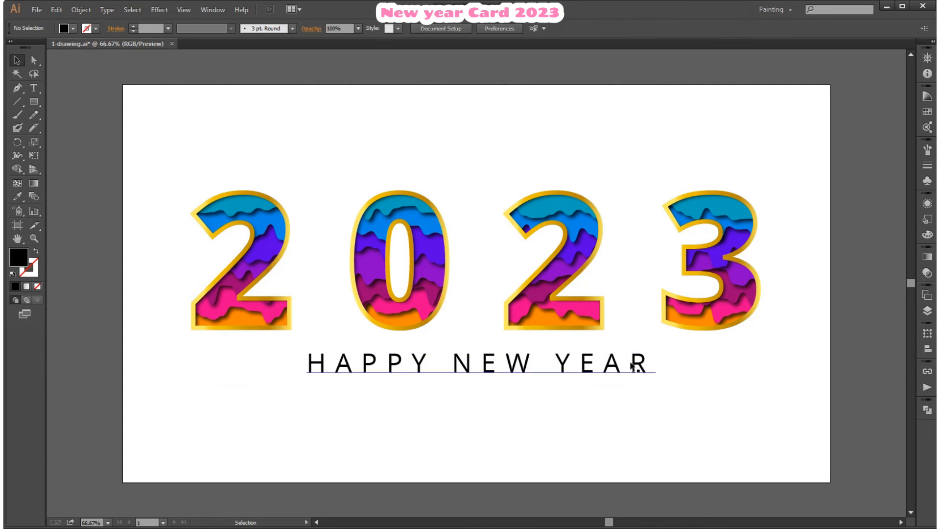
Step: Try the gold gradient swatch as the greeting text's fill, then set the fill back to black
left_click(643, 355)
left_click(933, 112)
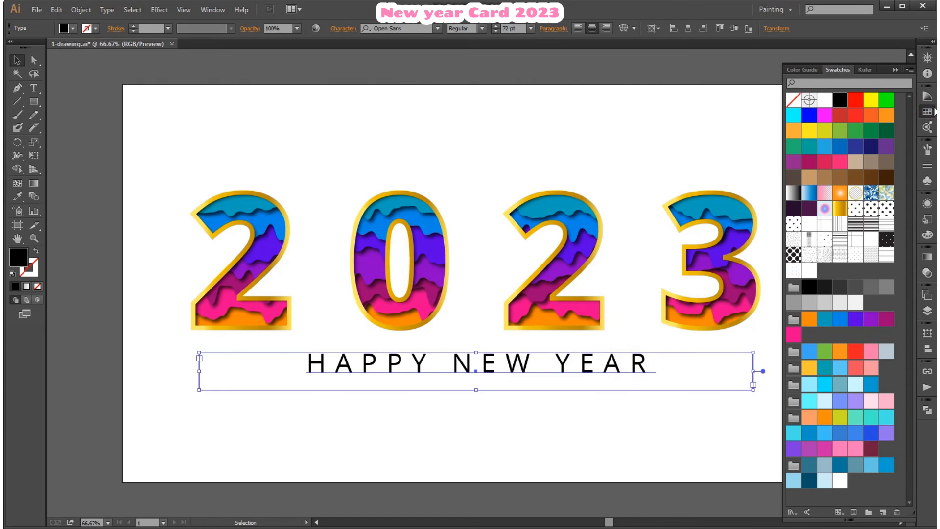
left_click(844, 213)
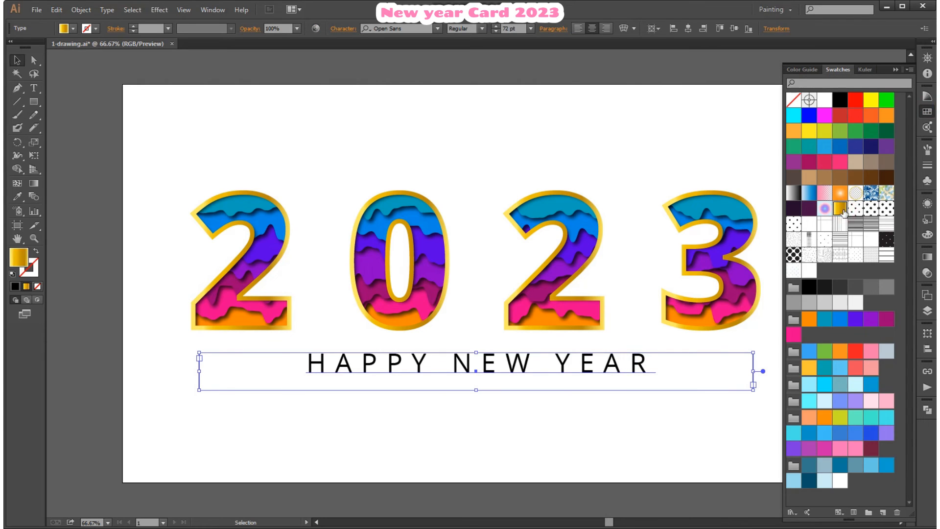
left_click(842, 100)
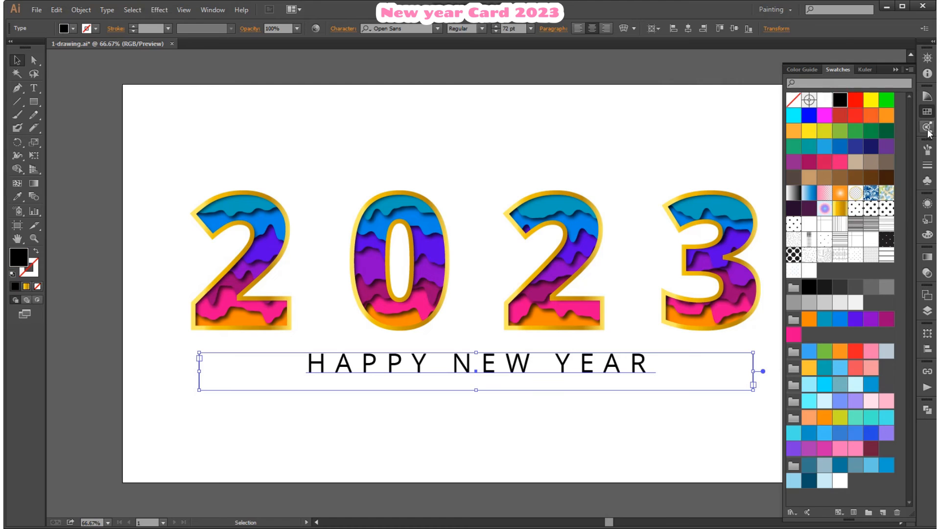
left_click(928, 113)
left_click(861, 193)
Step: Set the tracking of the HAPPY NEW YEAR text to 450
left_click(535, 368)
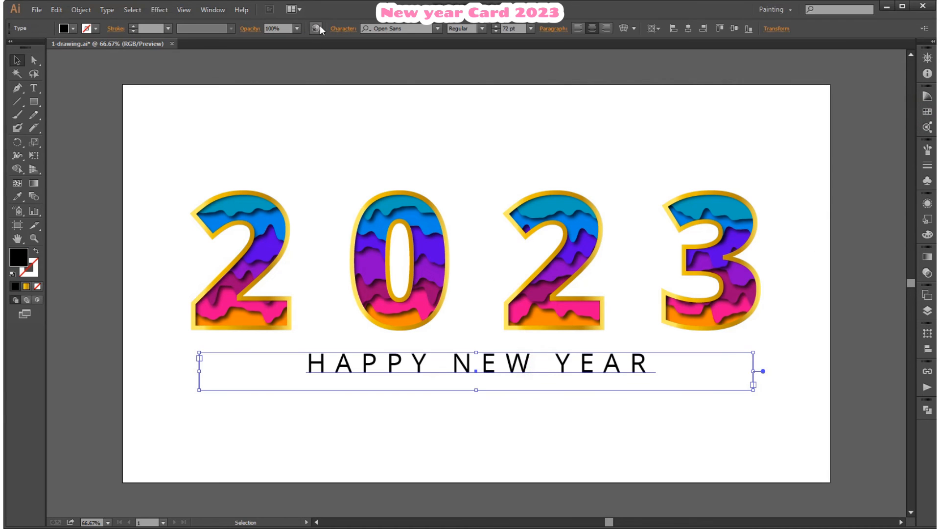
left_click(343, 28)
left_click(327, 110)
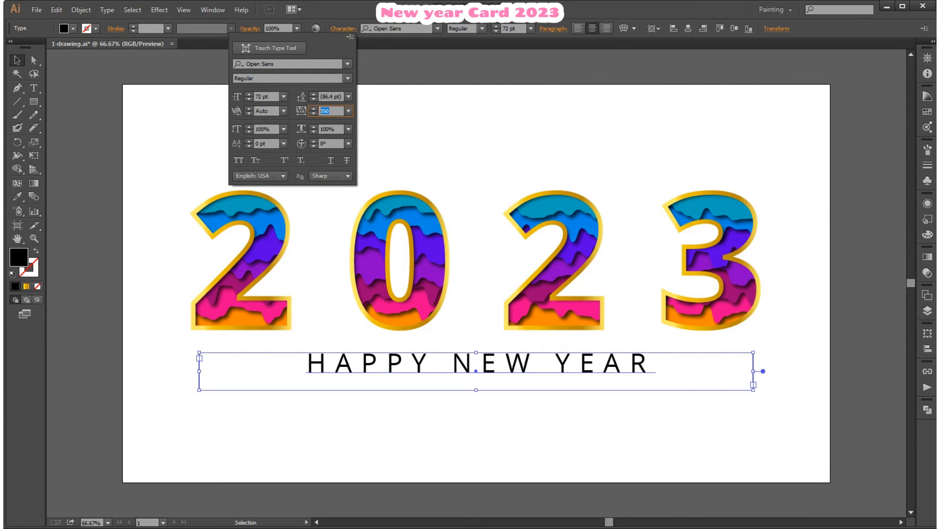
type("450")
key("Return")
left_click(862, 219)
Step: Nudge the HAPPY NEW YEAR text down slightly and save the document
left_click(631, 362)
key("Down")
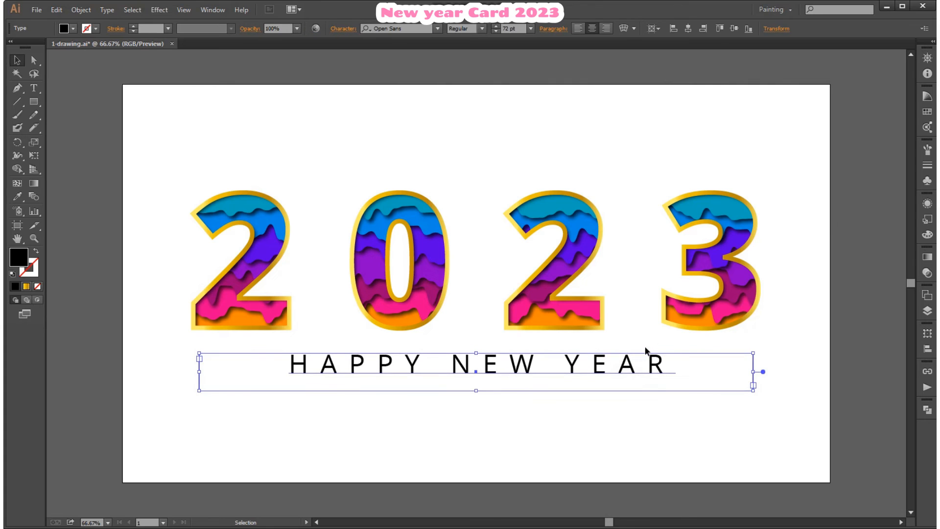
left_click(887, 216)
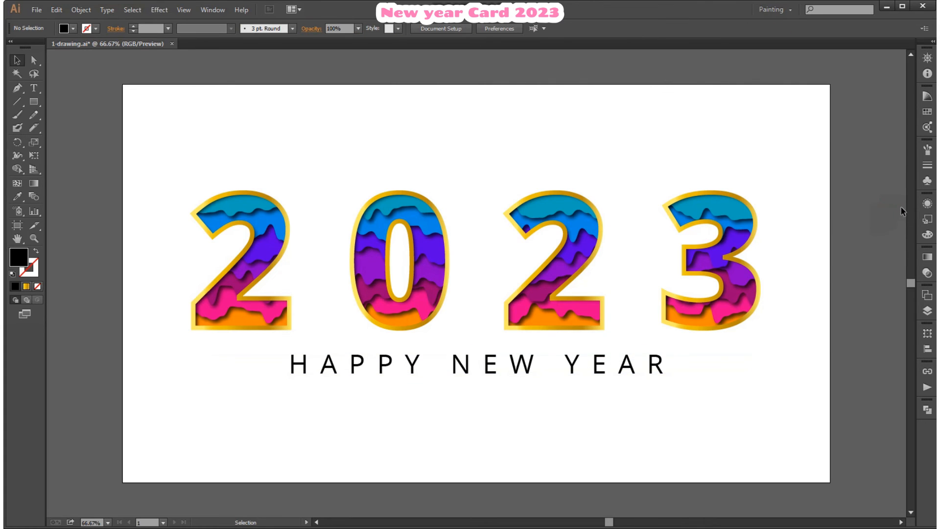
key("ctrl+s")
key("shift+x")
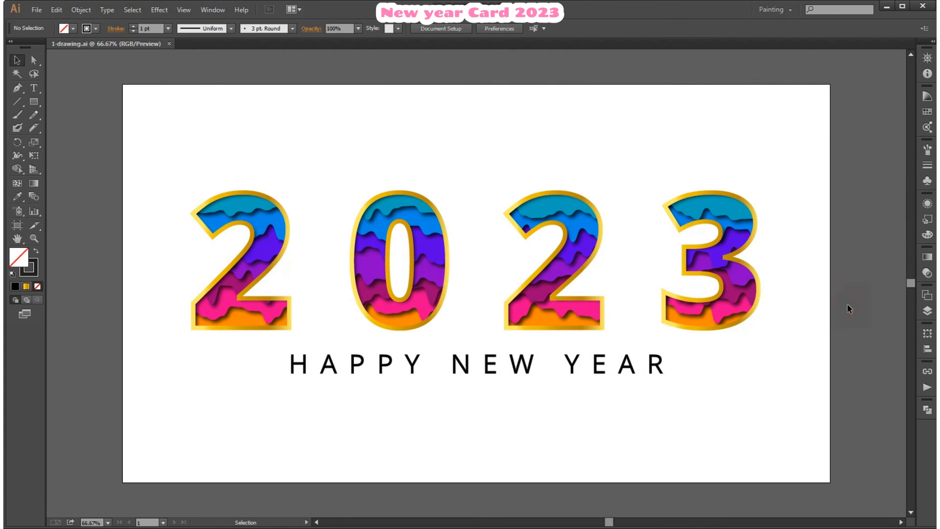
Step: Paste the copied artboard-sized rectangle in front and give it a 100 pt gold gradient stroke
left_click(764, 365)
left_click(855, 377)
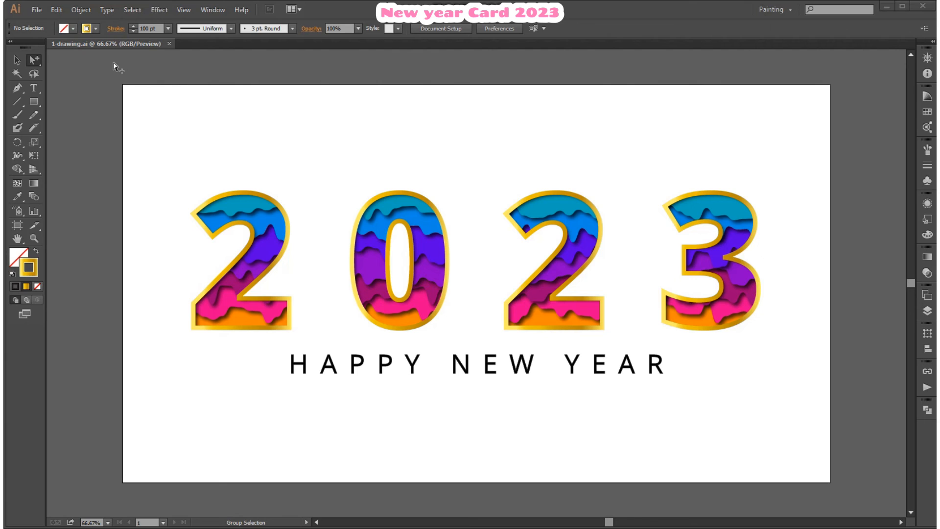
left_click(58, 11)
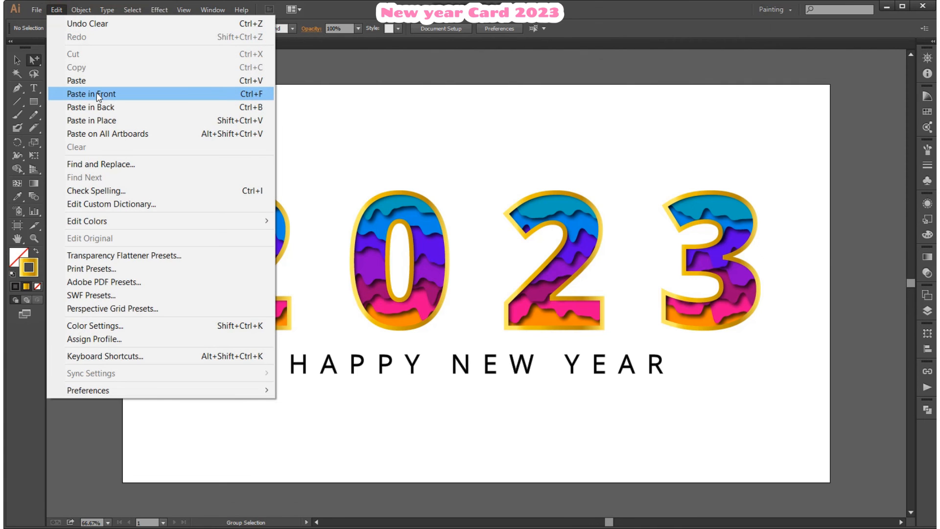
left_click(98, 95)
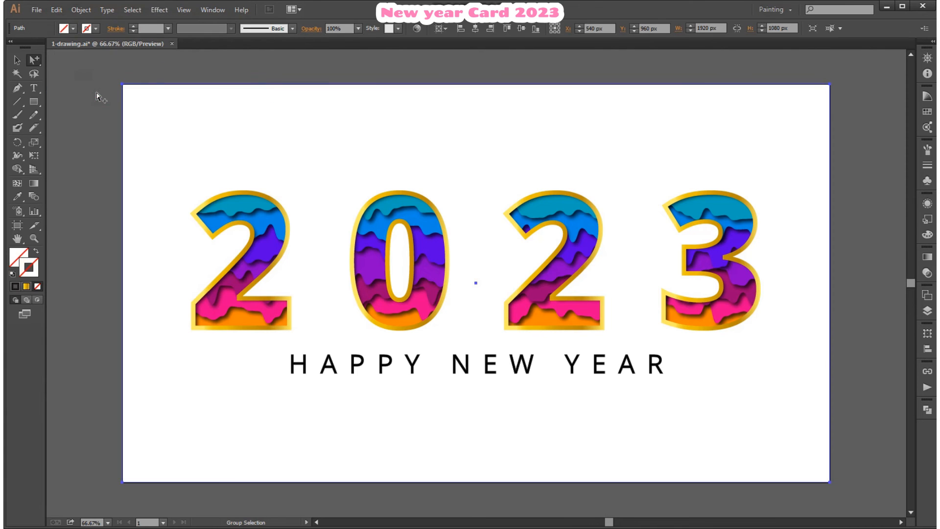
left_click(27, 287)
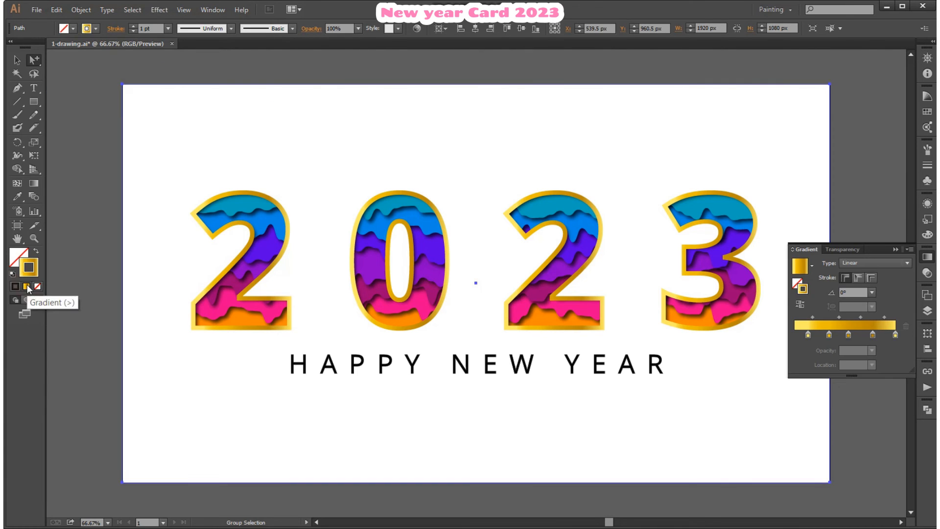
left_click(168, 29)
left_click(184, 299)
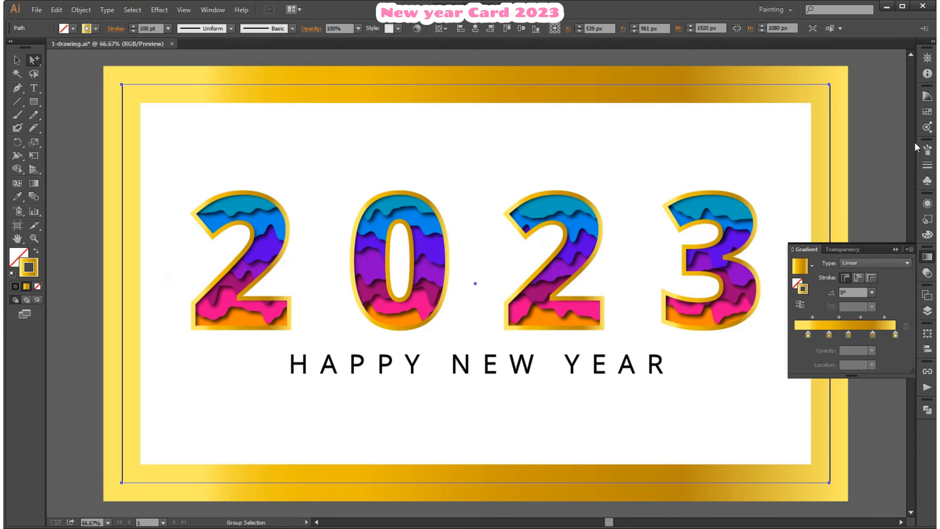
Step: Align the rectangle's gold stroke to the inside so it frames the card within the artboard edges
left_click(927, 165)
left_click(856, 199)
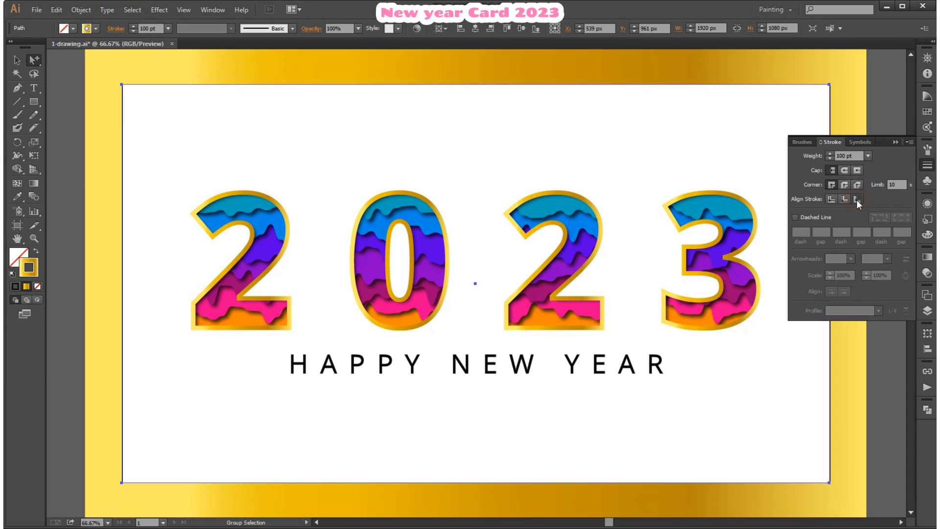
left_click(829, 199)
left_click(846, 197)
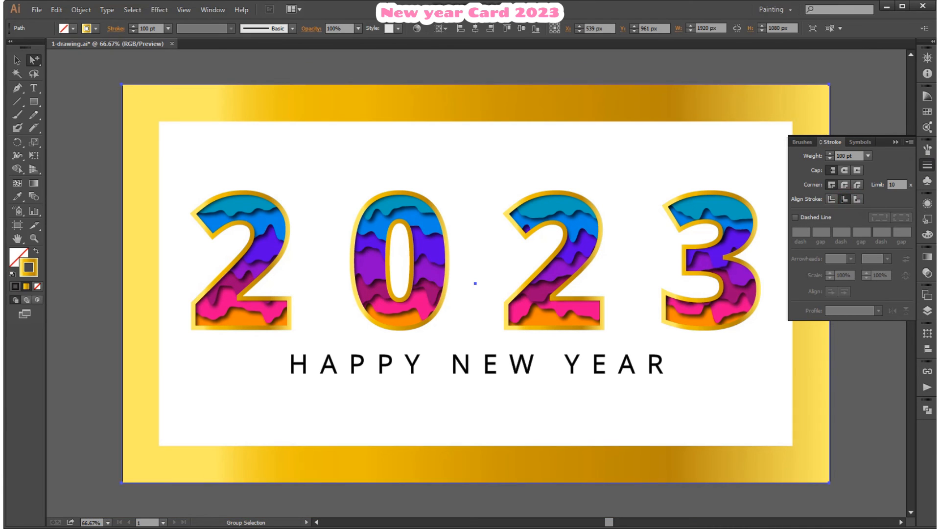
left_click(927, 166)
left_click(875, 147)
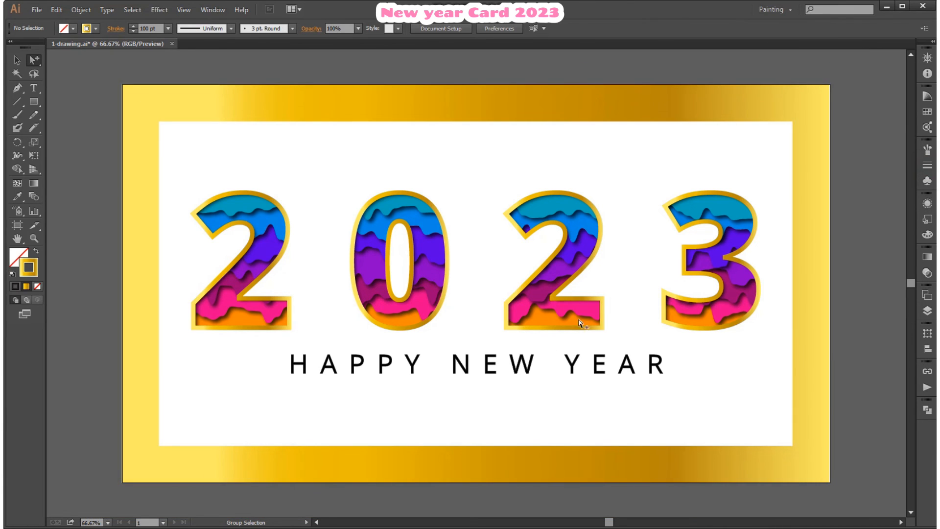
Step: Move the HAPPY NEW YEAR text straight down to widen its gap below the digits
left_click_drag(533, 365, 534, 380)
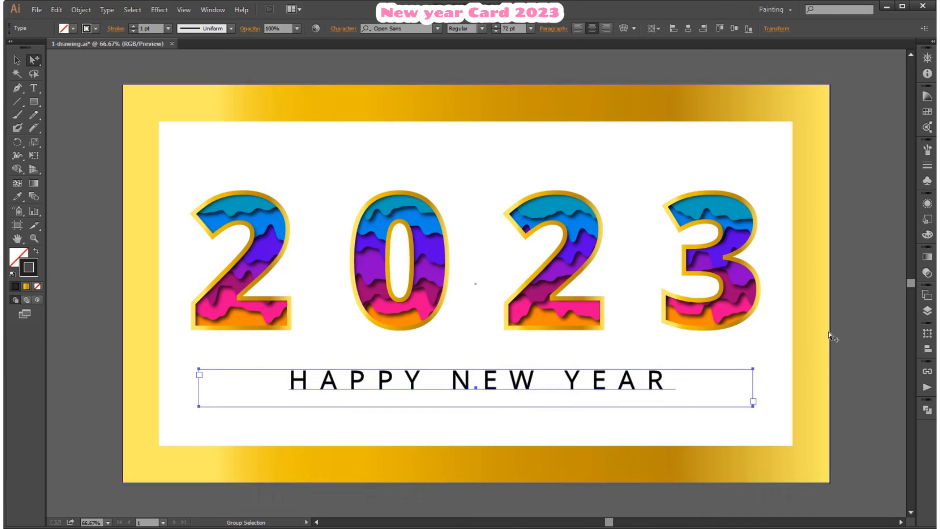
left_click(856, 331)
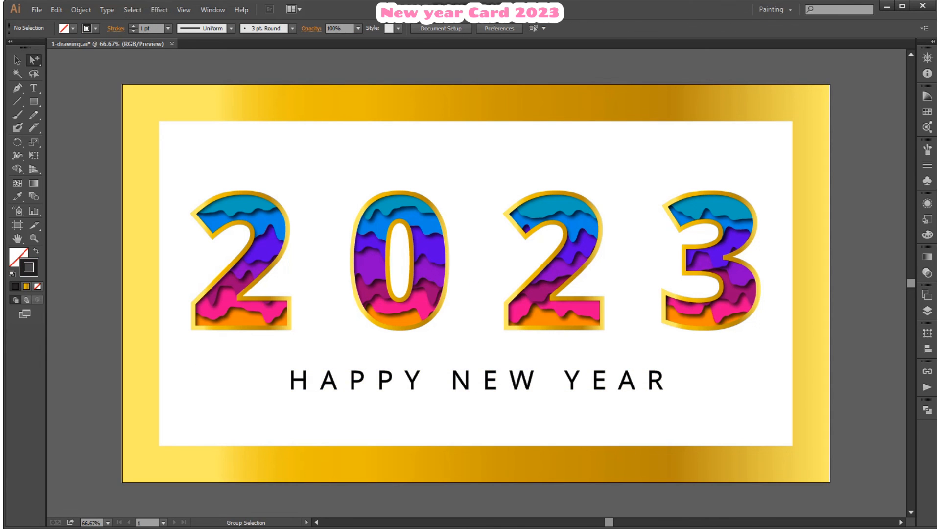
Step: Draw a circle about 67 px wide left of the greeting, with the gold gradient as fill and no stroke
left_click_drag(34, 101, 64, 128)
left_click_drag(189, 362, 214, 388)
left_click(27, 286)
left_click(36, 252)
left_click(18, 255)
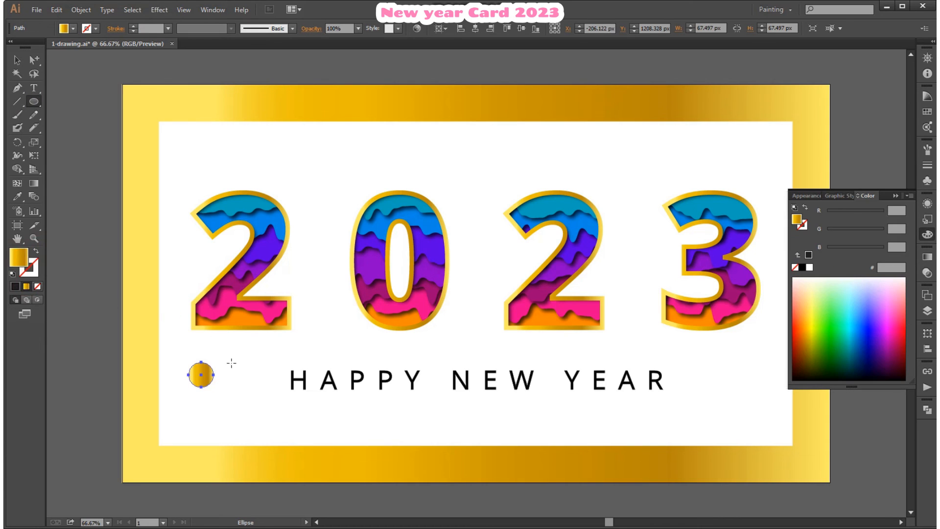
left_click(34, 60)
left_click(18, 60)
left_click(83, 156)
left_click(927, 234)
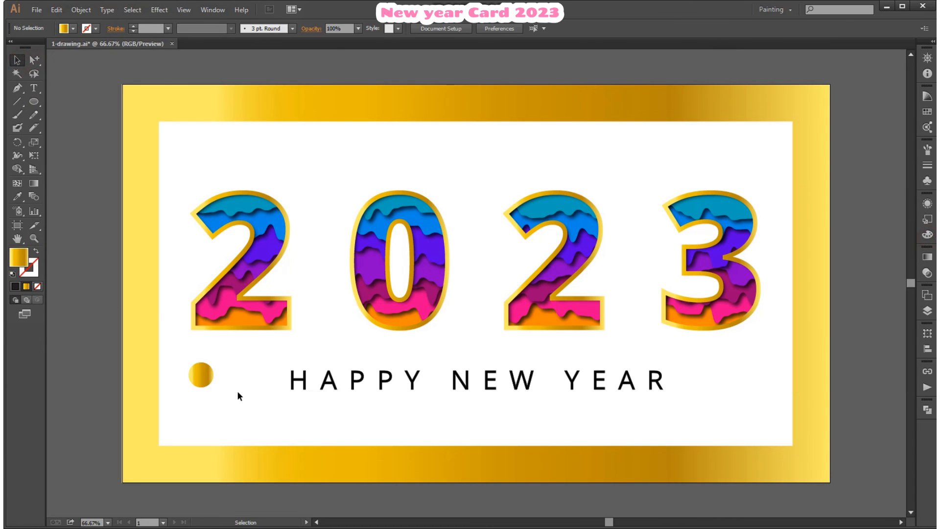
Step: Change the angle of the gold circle's linear gradient so that it runs diagonally
left_click(201, 375)
left_click(927, 257)
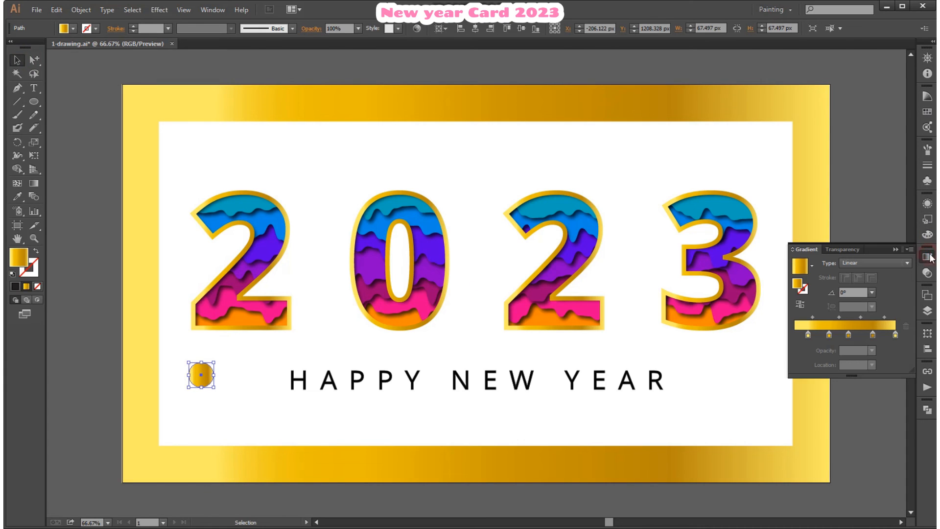
left_click(871, 292)
left_click(872, 347)
left_click(871, 292)
left_click(871, 380)
left_click(868, 230)
left_click(924, 259)
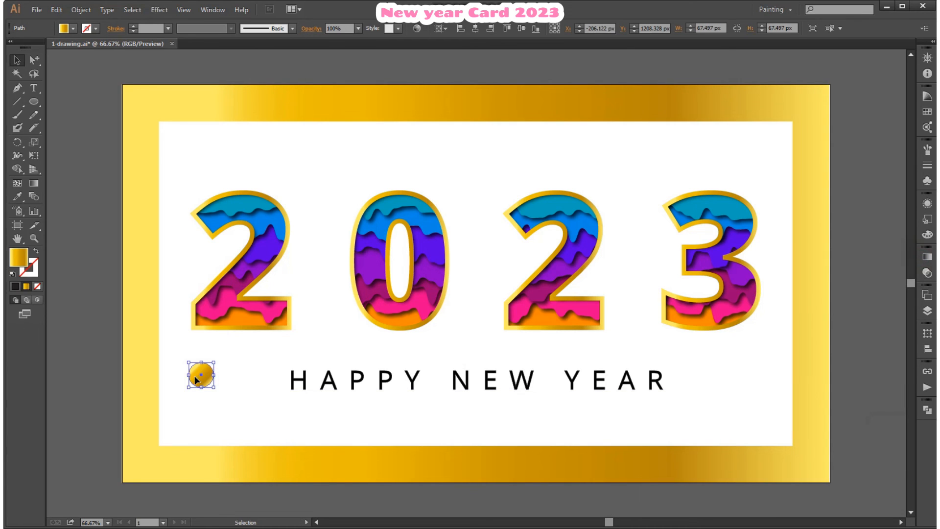
Step: Scatter small copies of the gold circle above the digits and place a full-size copy right of the greeting
left_click_drag(194, 375, 739, 154)
left_click(272, 163)
left_click_drag(716, 373, 715, 372)
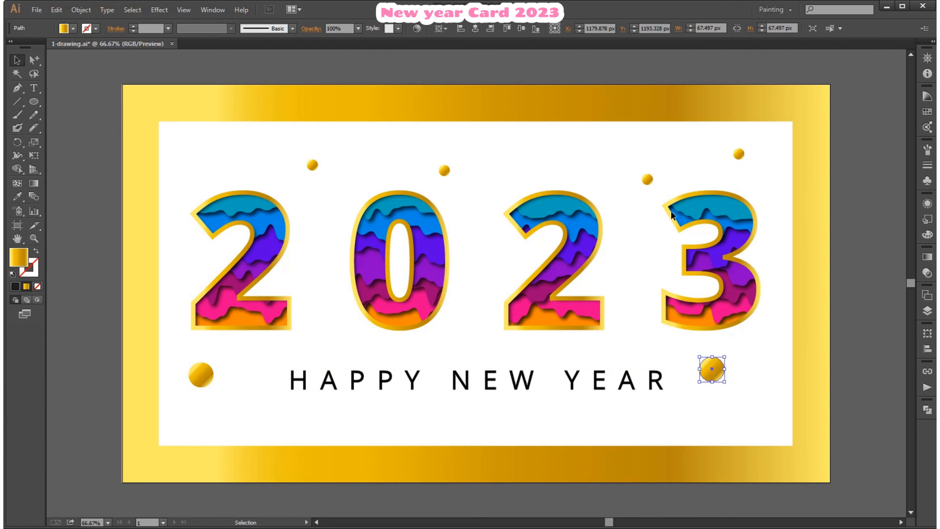
Step: Add more small gold circles below the greeting, above the first 2, between 0 and 2, and below the 3
left_click_drag(647, 179, 260, 404)
left_click(850, 323)
left_click_drag(261, 403, 367, 423)
left_click_drag(367, 423, 545, 416)
left_click_drag(739, 154, 642, 177)
left_click(894, 216)
left_click_drag(739, 154, 762, 348)
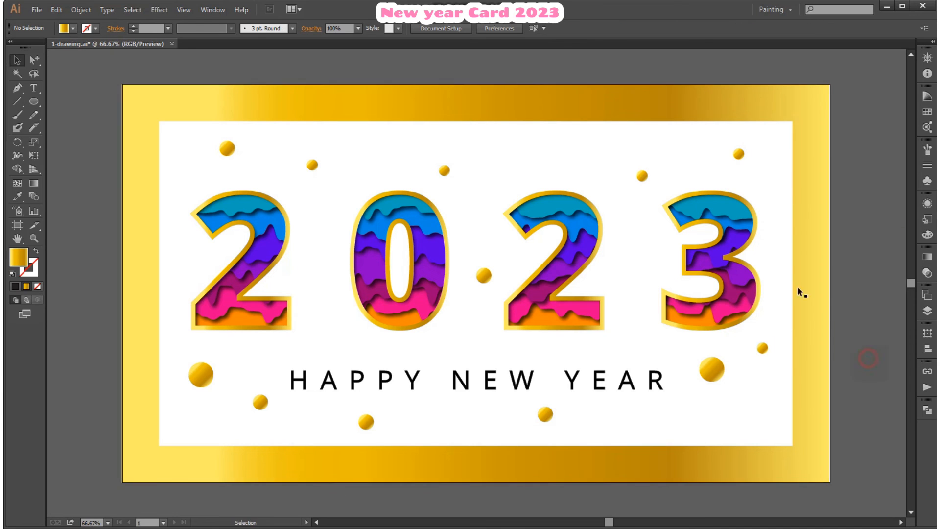
Step: Move the circles around the greeting up into the gaps between the digits and the space above them
left_click_drag(642, 175, 263, 163)
left_click_drag(201, 375, 319, 279)
left_click_drag(548, 413, 612, 275)
left_click_drag(711, 370, 621, 179)
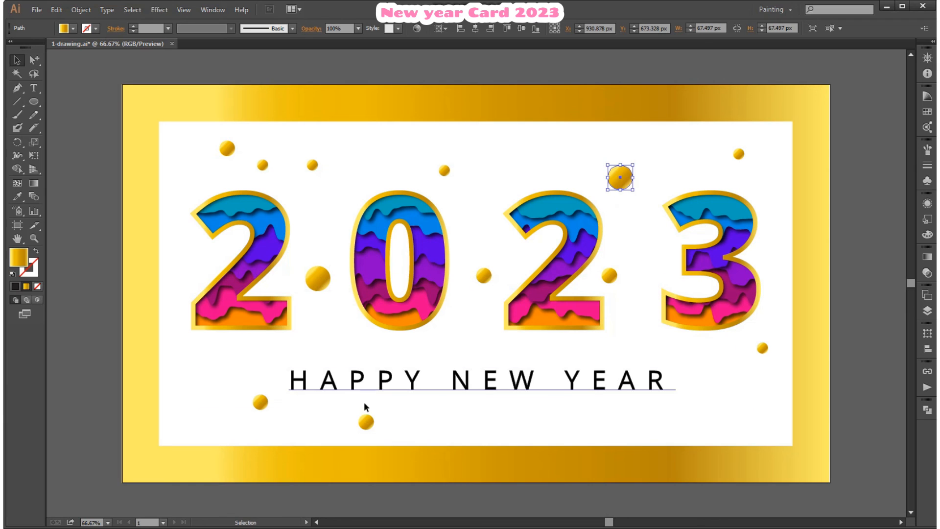
left_click_drag(365, 422, 489, 223)
left_click_drag(255, 401, 354, 153)
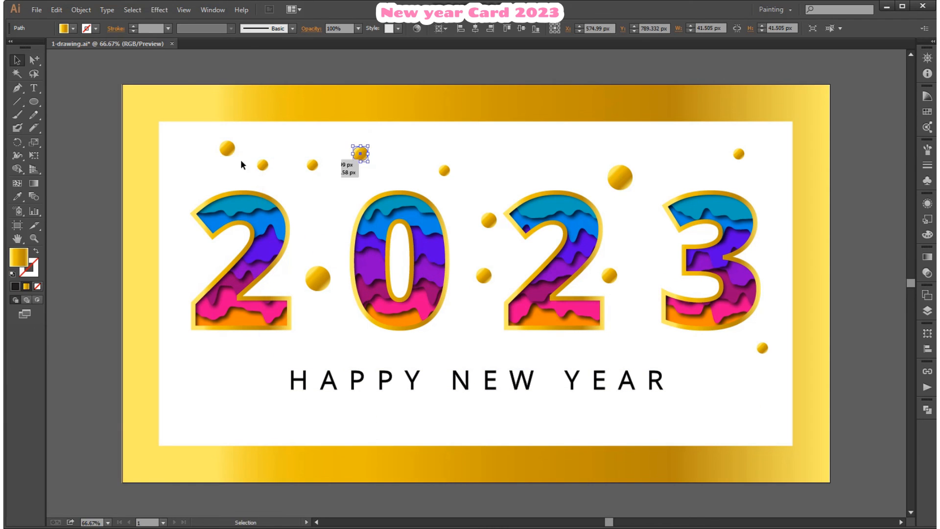
Step: Shift two circles above the first 2 and add circles beside it, above the second 2, and around the 3
left_click_drag(228, 149, 213, 169)
left_click_drag(312, 171, 196, 268)
left_click_drag(262, 165, 257, 154)
left_click_drag(257, 154, 666, 159)
left_click_drag(739, 155, 653, 251)
left_click(860, 232)
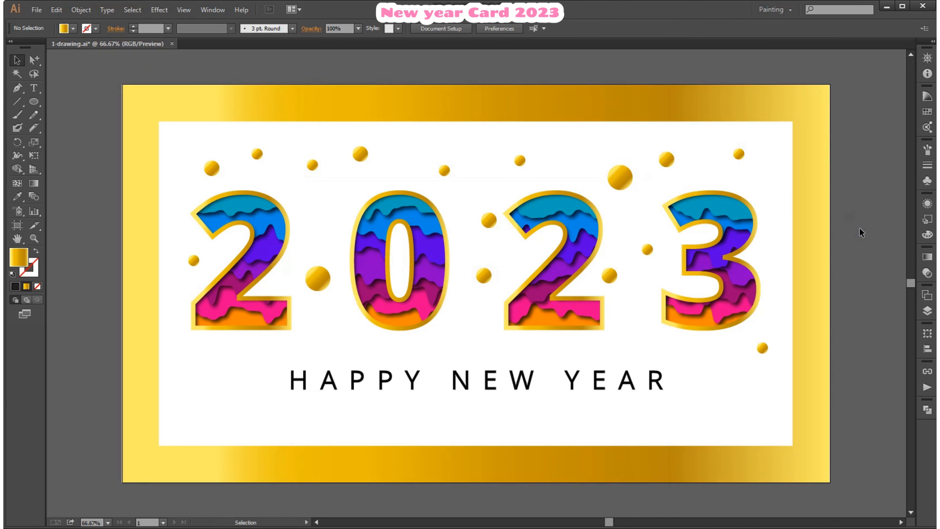